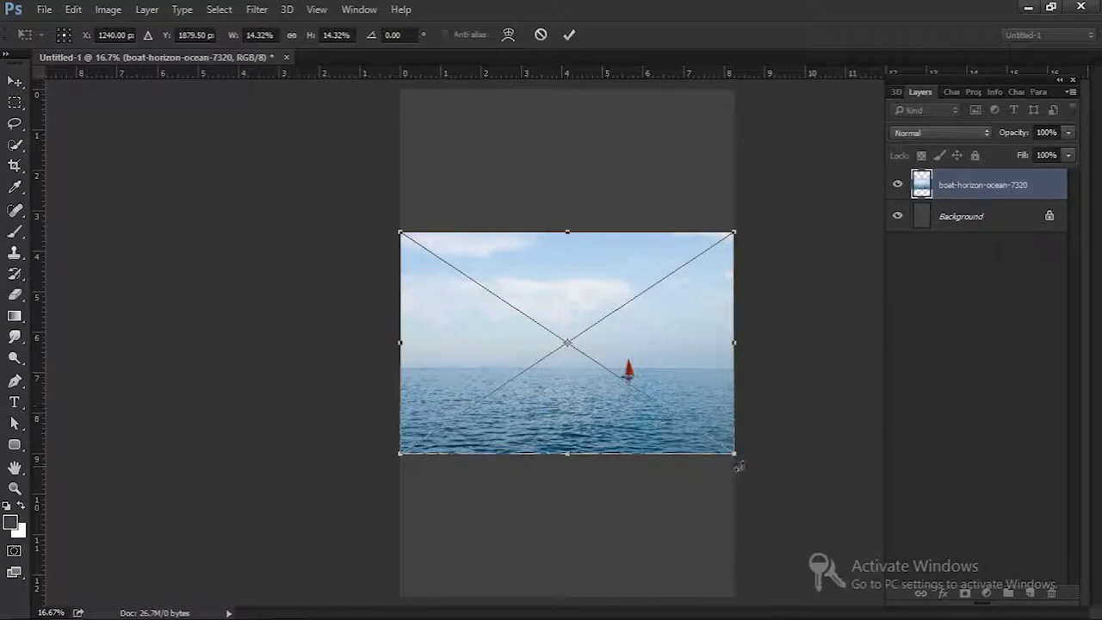
Scale up and reposition the ocean photo to fill the canvas with the boat cropped out
left_click_drag(734, 453, 995, 584)
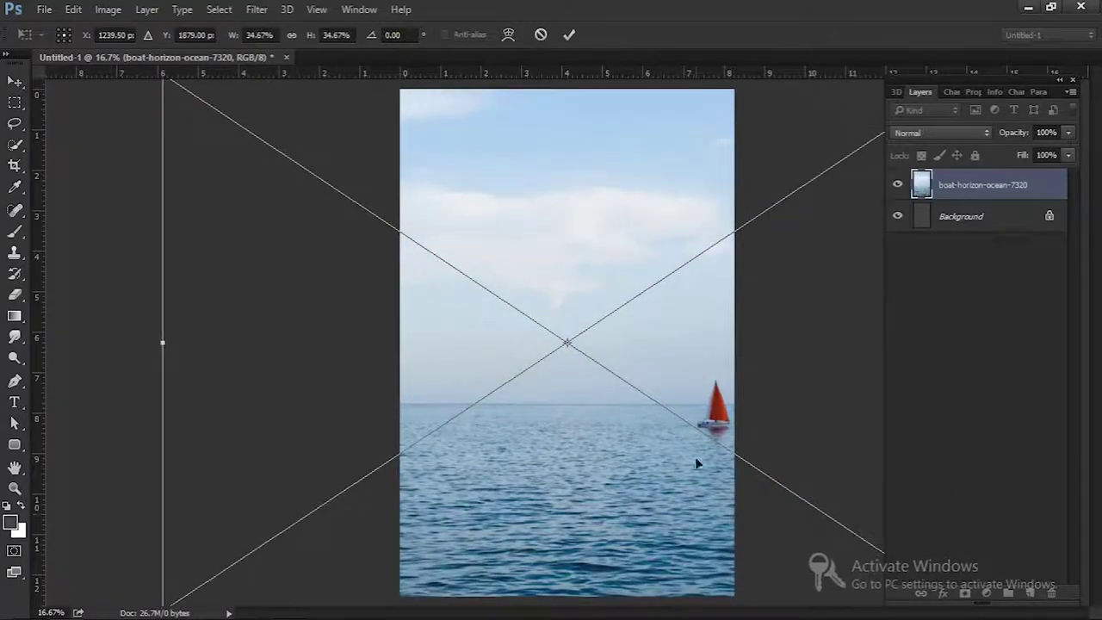
left_click_drag(695, 456, 742, 330)
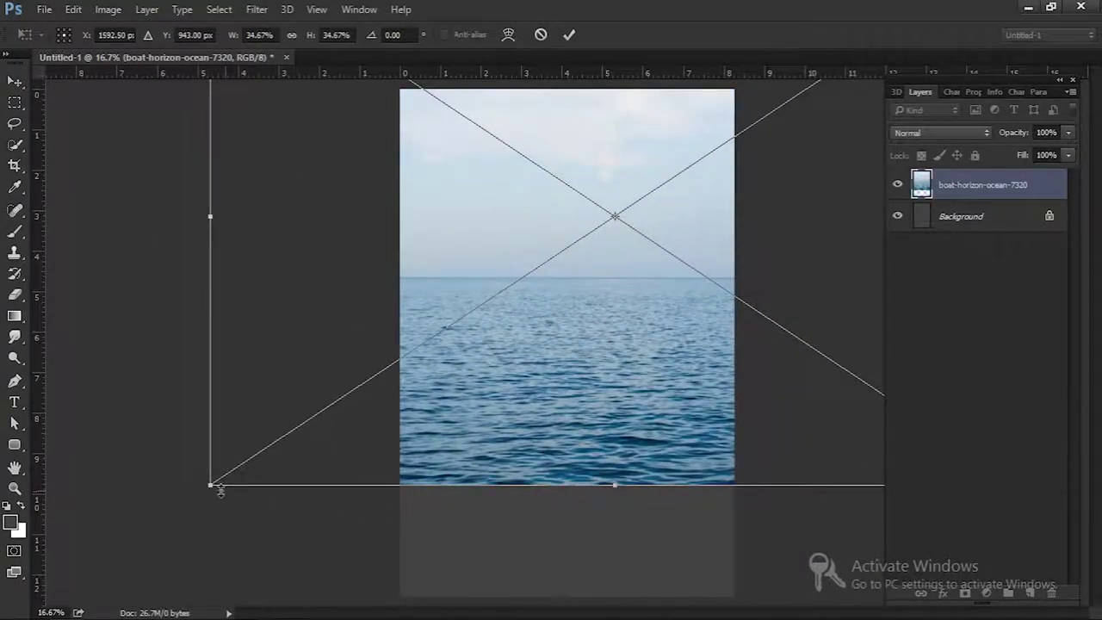
left_click_drag(210, 487, 54, 585)
mouse_move(439, 504)
left_mouse_down()
mouse_move(513, 496)
mouse_move(517, 507)
mouse_move(543, 506)
left_mouse_up()
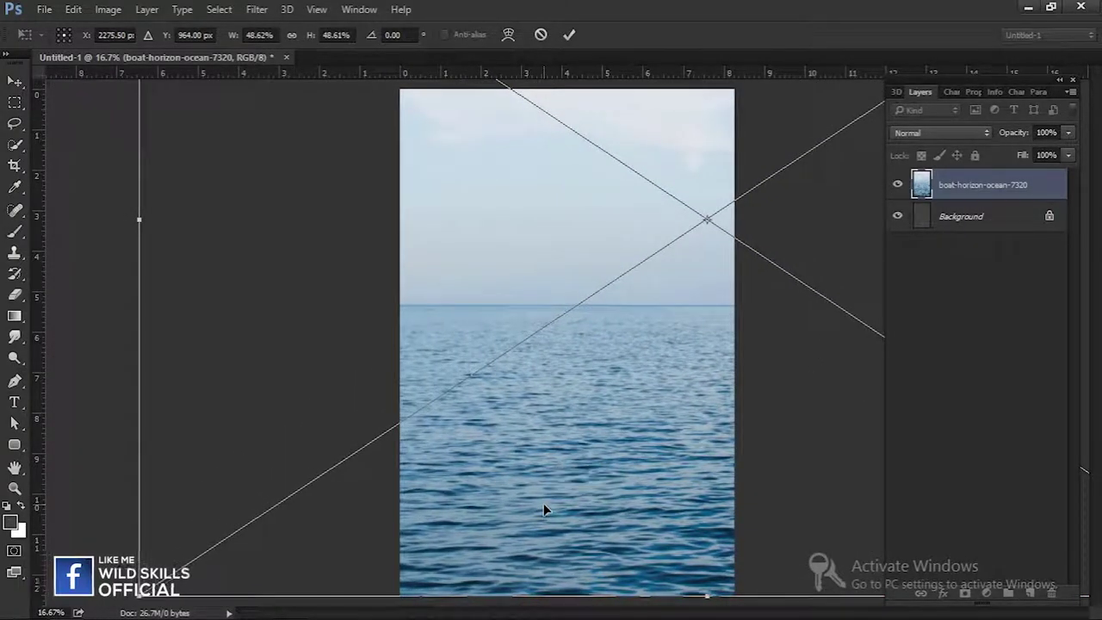
key("c")
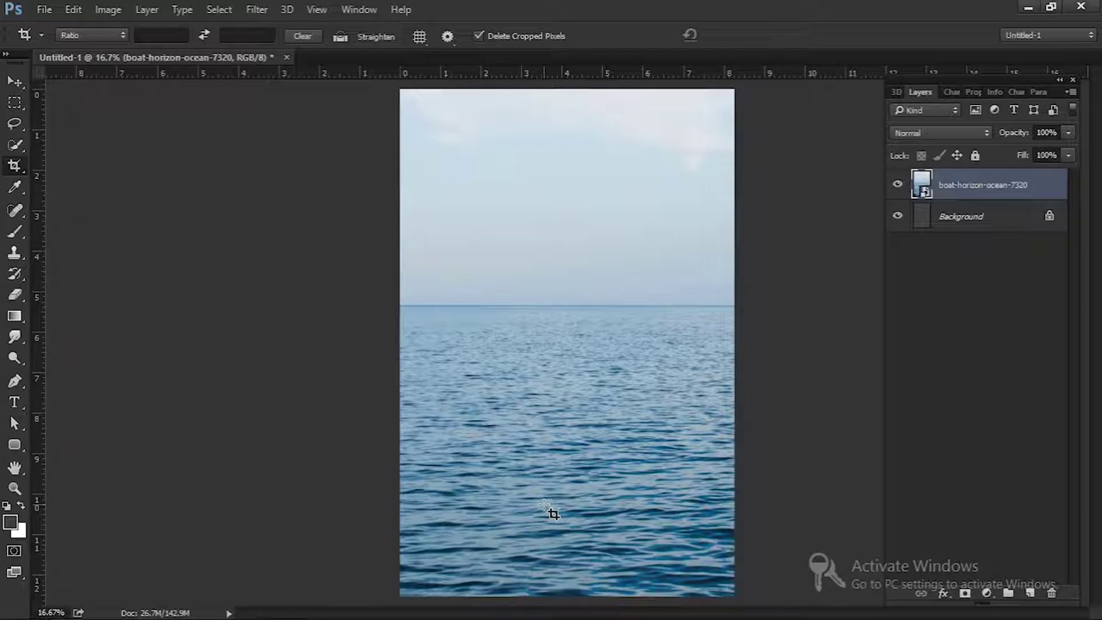
Mask the ocean layer with a gradient fading the sky down to the horizon, then place the sunset image
left_click(15, 316)
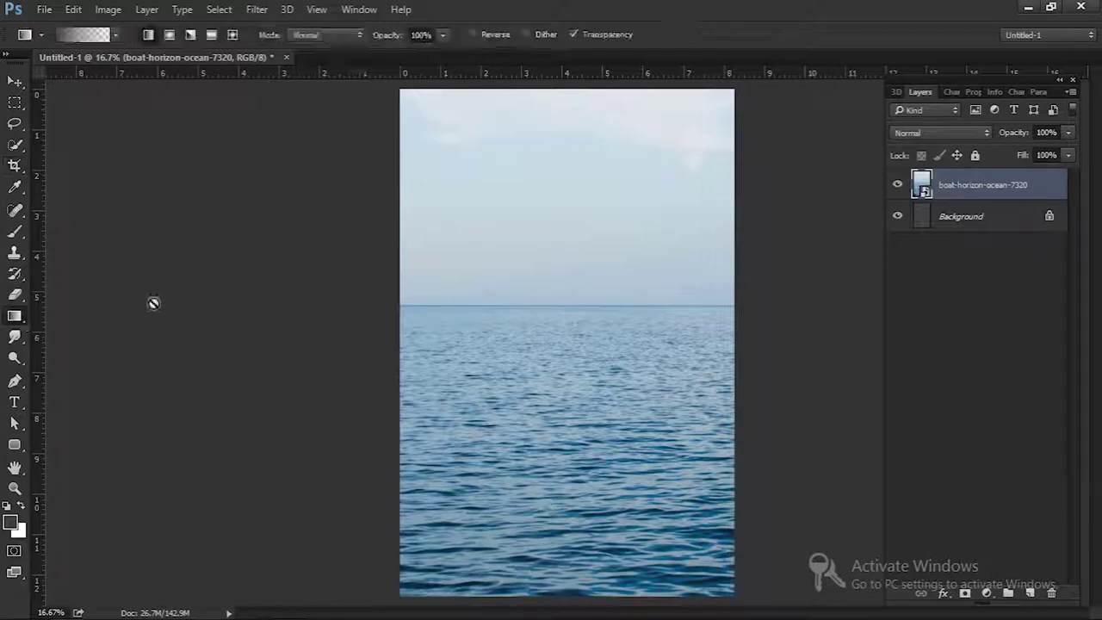
left_click(966, 593)
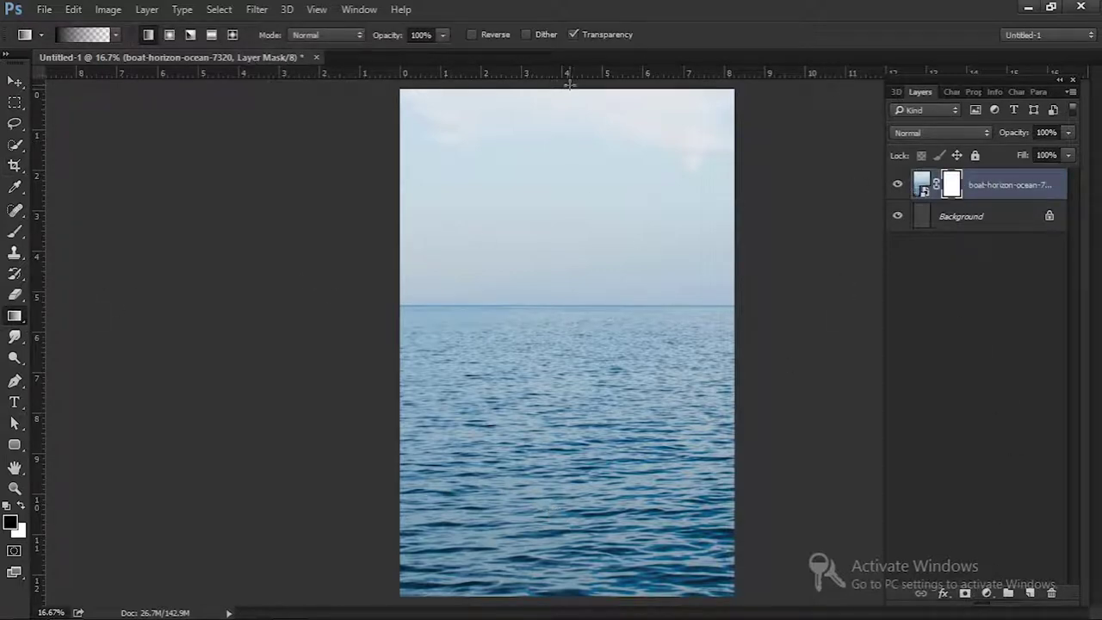
left_click_drag(549, 214, 571, 344)
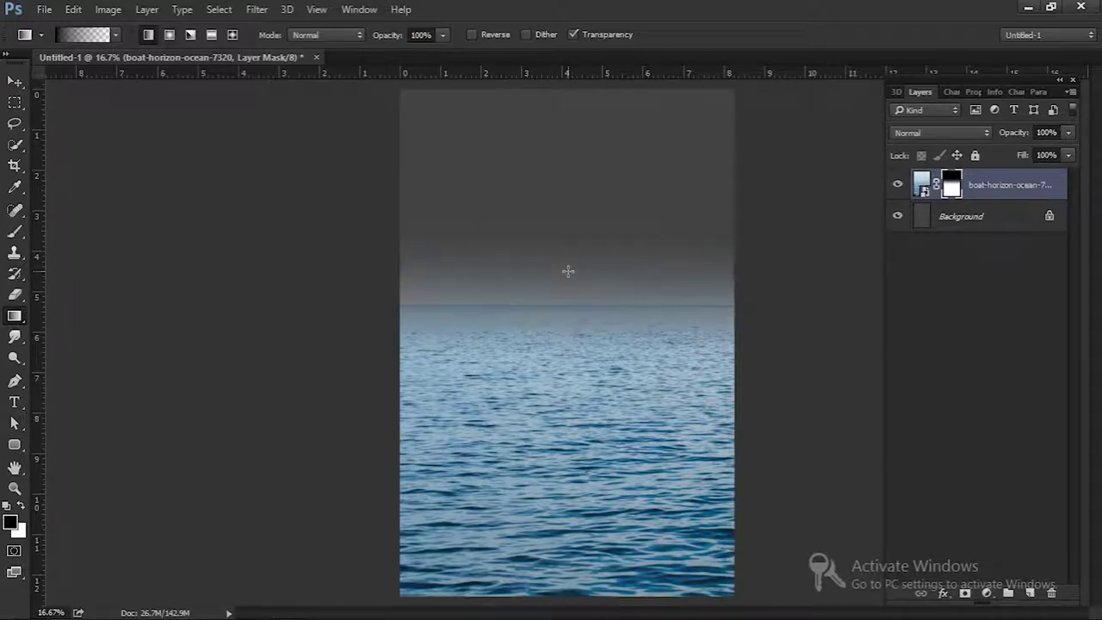
left_click_drag(567, 275, 566, 365)
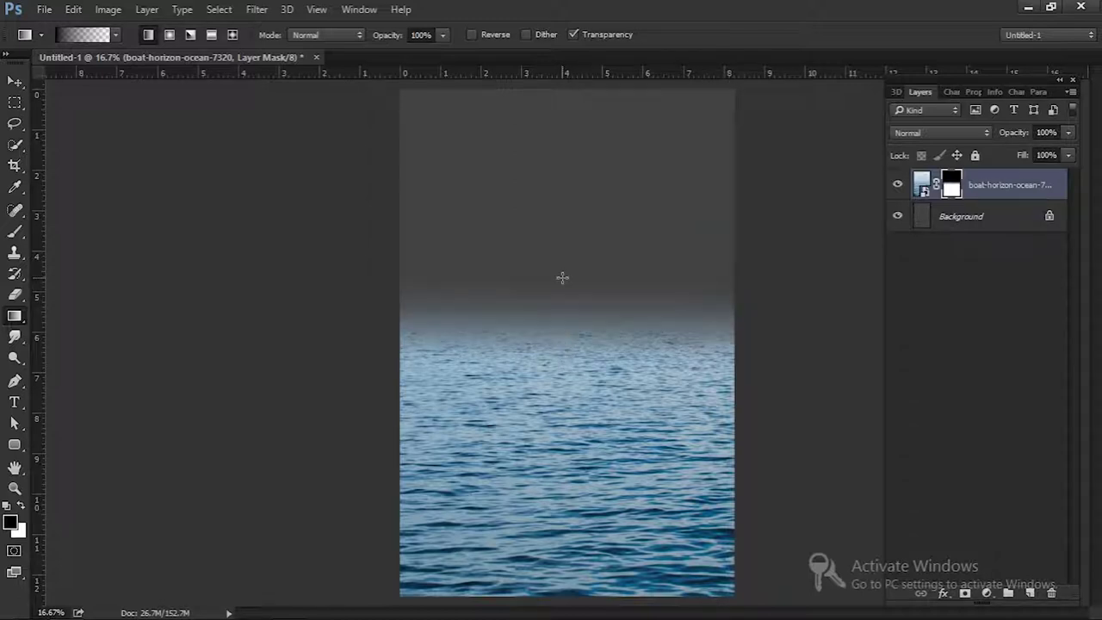
left_click_drag(561, 220, 559, 425)
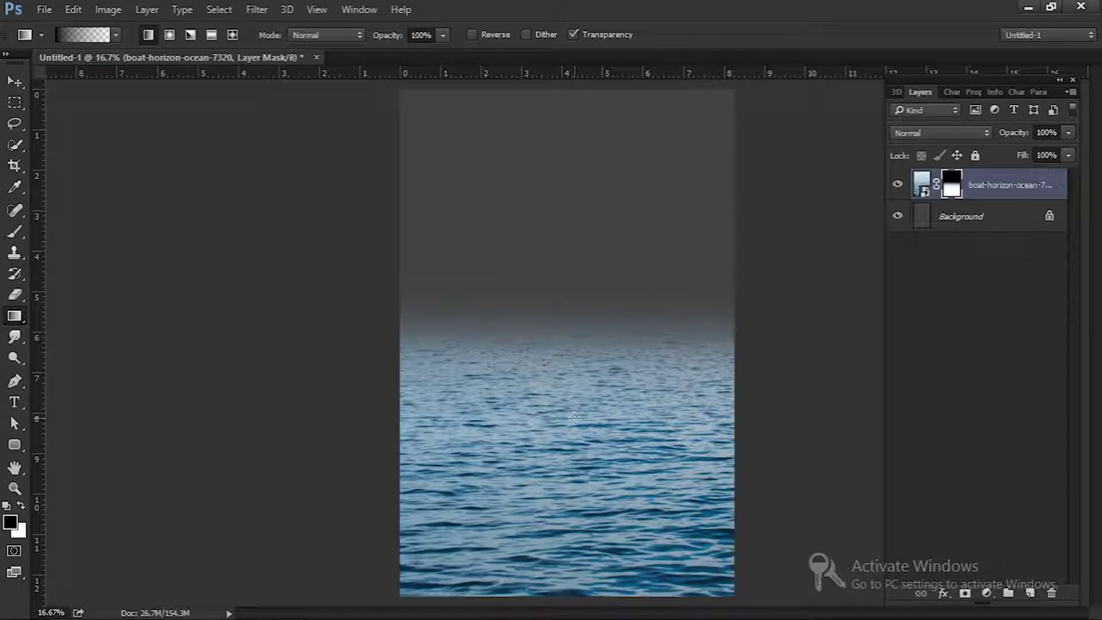
left_click_drag(565, 264, 581, 275)
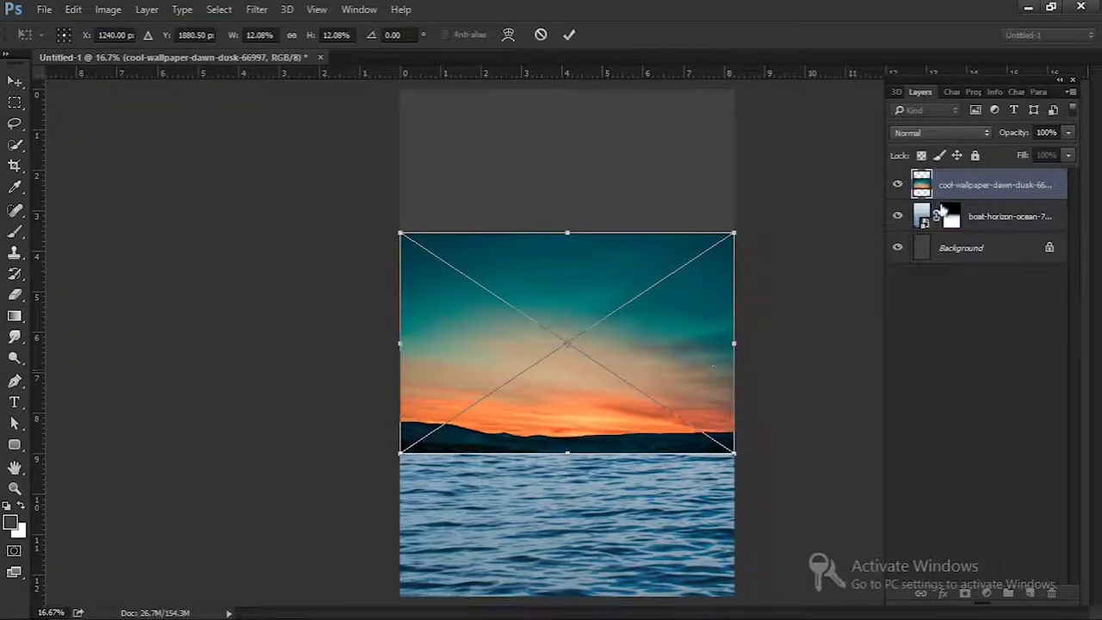
Move the placed sunset image to the canvas top and enlarge it
left_click_drag(597, 325, 598, 184)
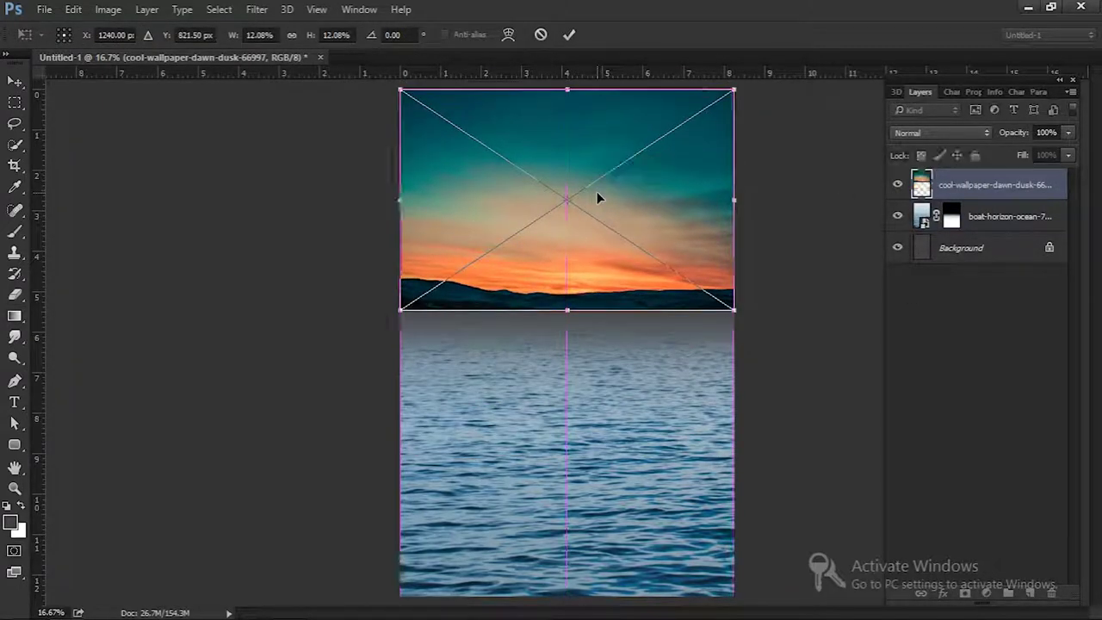
left_click_drag(733, 309, 790, 348)
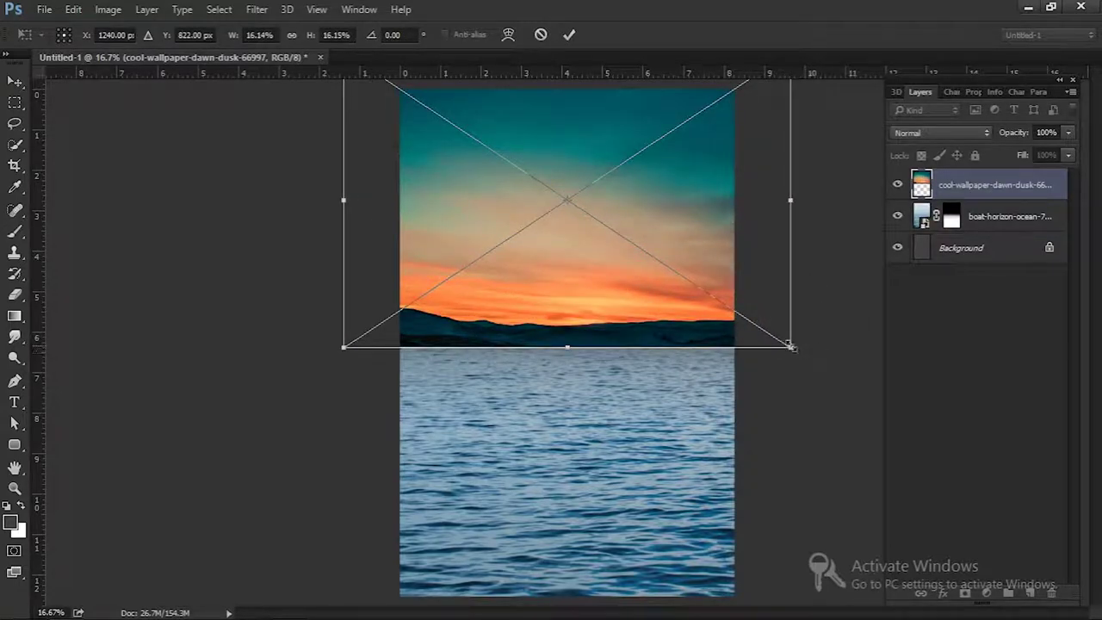
left_click_drag(791, 346, 810, 355)
key("Return")
Put the sunset layer beneath the ocean layer and shift the sky down
key("g")
left_click_drag(956, 184, 956, 235)
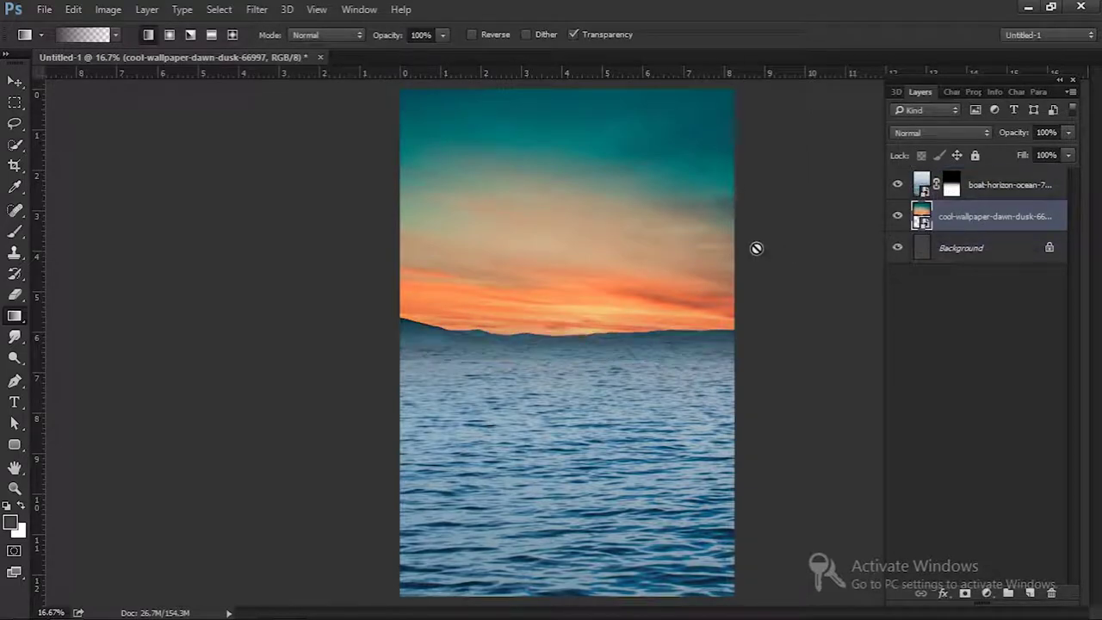
left_click(14, 81)
mouse_move(719, 229)
left_mouse_down()
mouse_move(709, 330)
mouse_move(708, 216)
left_mouse_up()
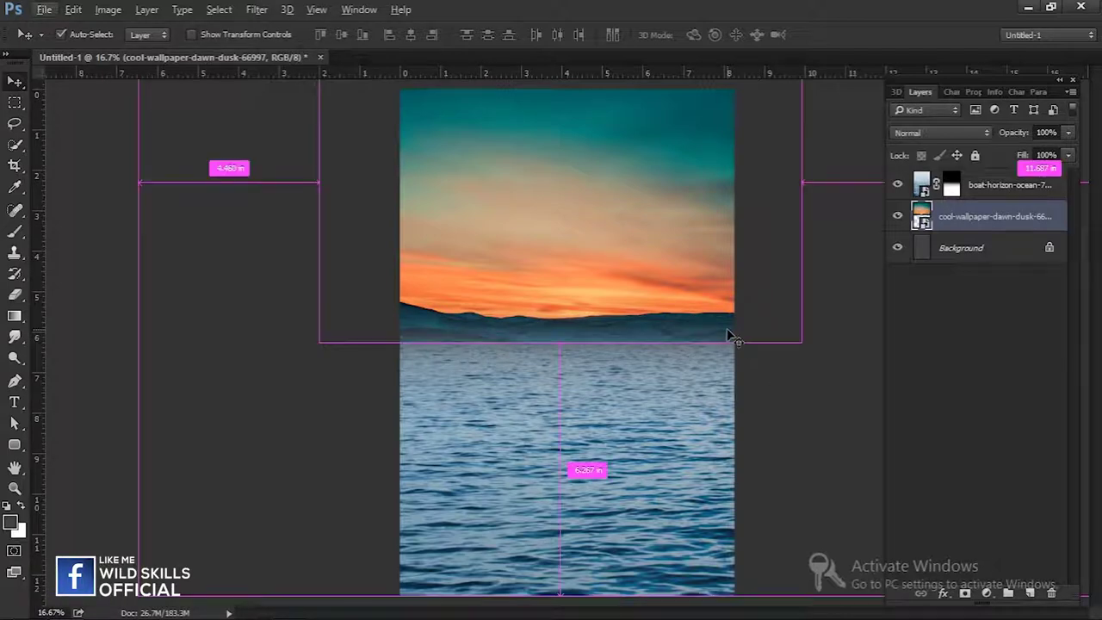
Enlarge the sunset sky with Free Transform and nudge it slightly up-left
key("ctrl+t")
left_click_drag(731, 341, 841, 367)
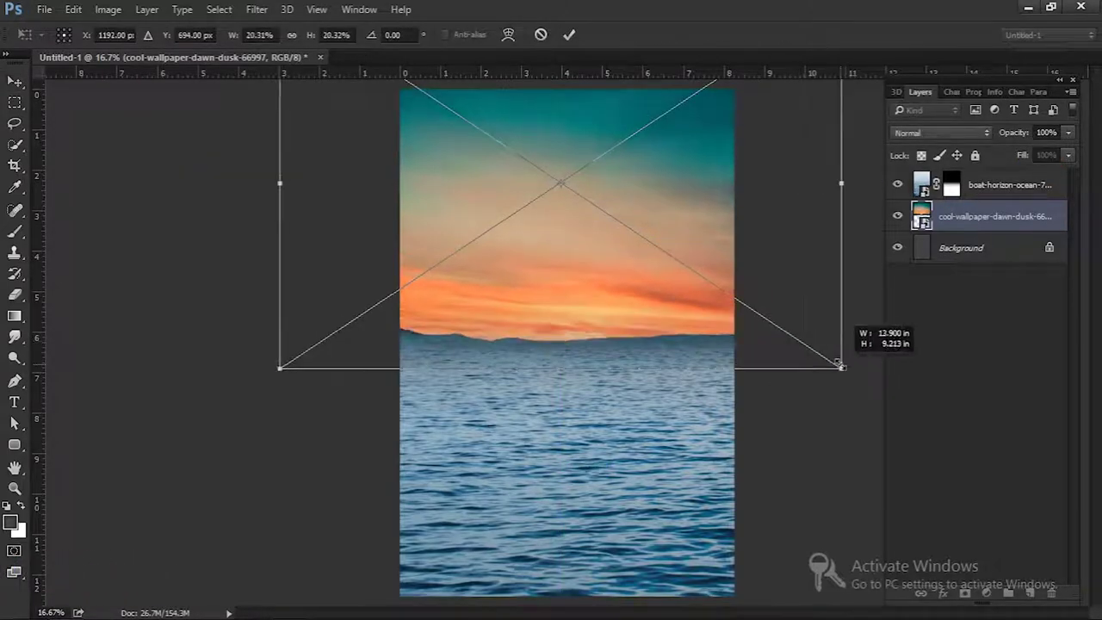
left_click_drag(782, 340, 778, 336)
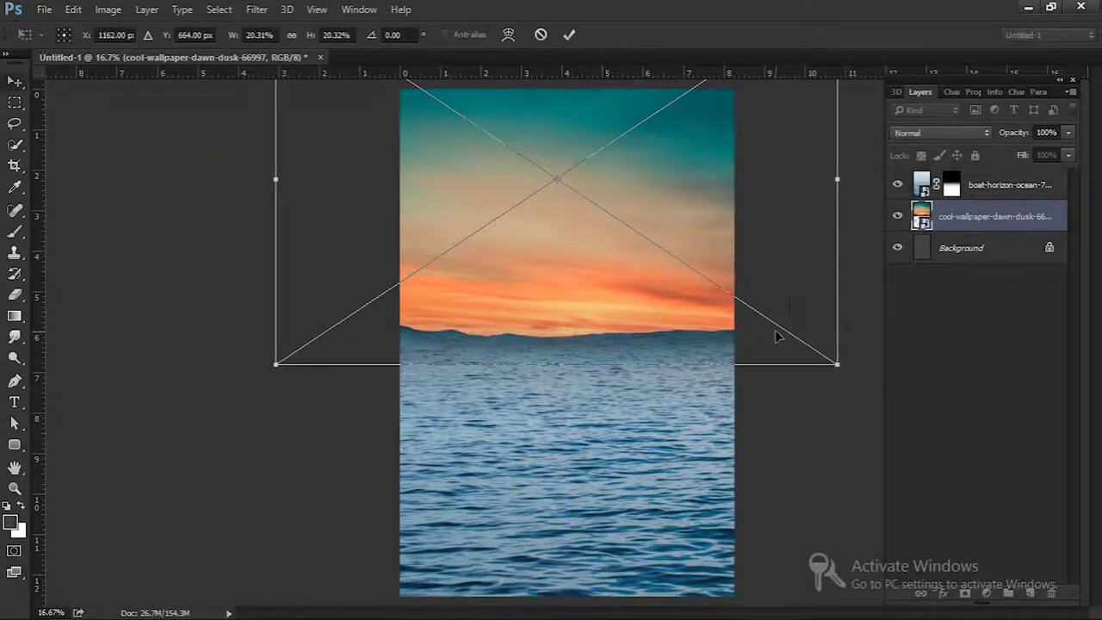
key("Return")
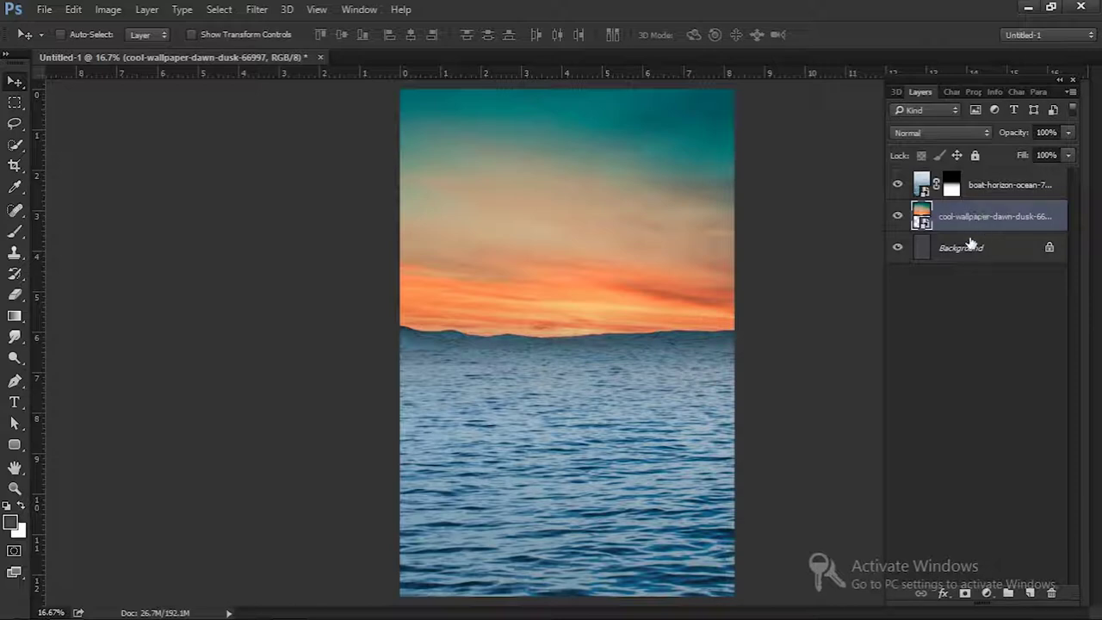
Add a black (000000) Solid Color fill layer above the Background and raise the sunset sky slightly
left_click(898, 249)
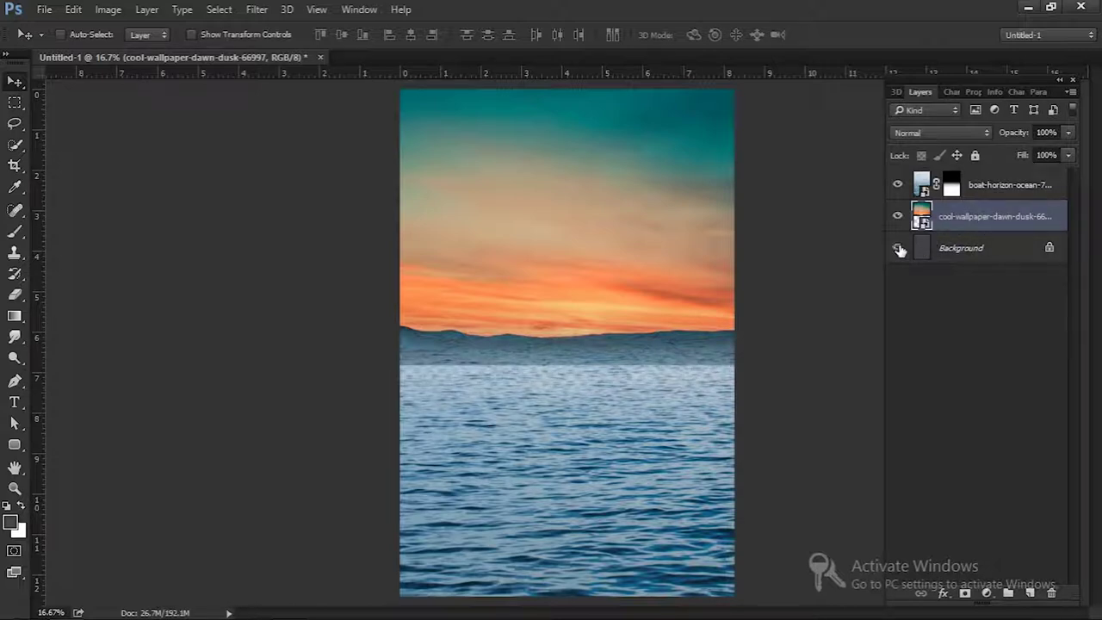
left_click(898, 249)
left_click(955, 249)
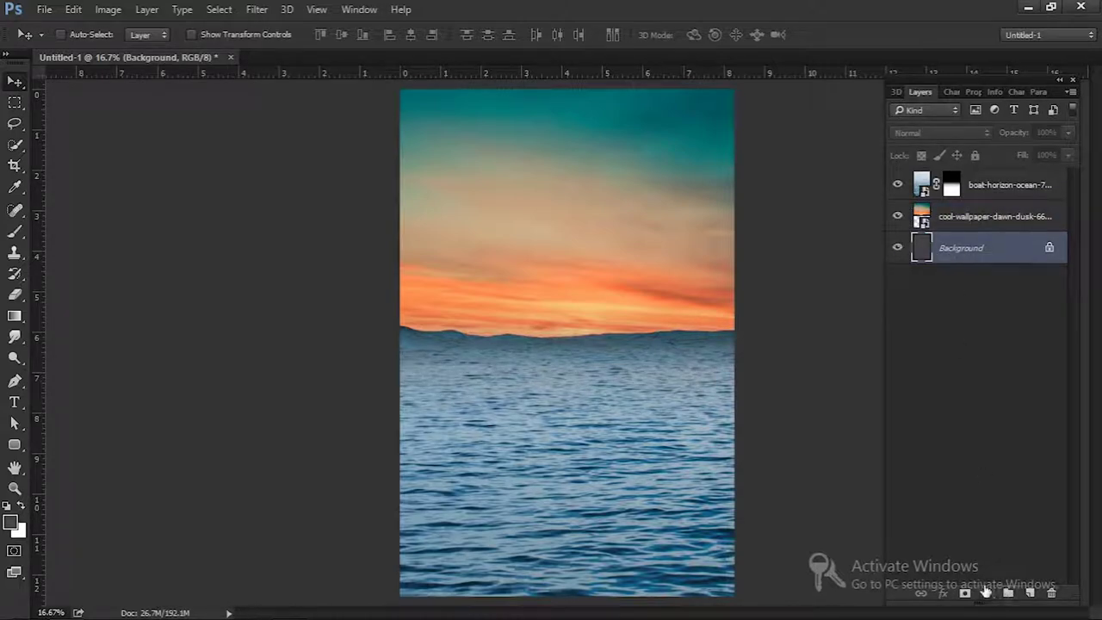
left_click(986, 592)
left_click(997, 240)
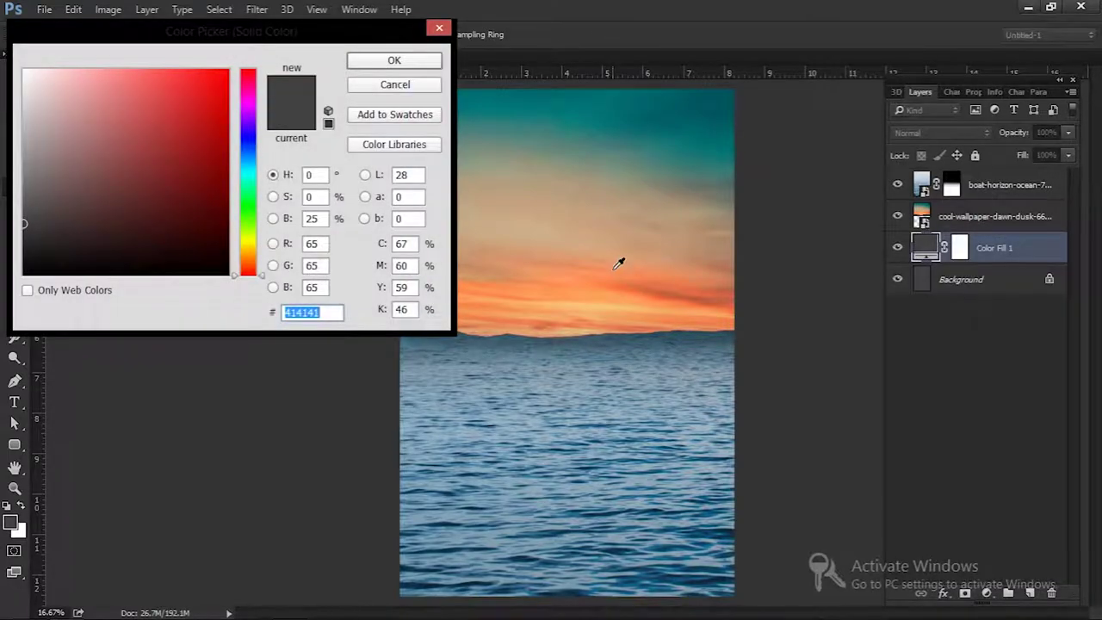
type("000000")
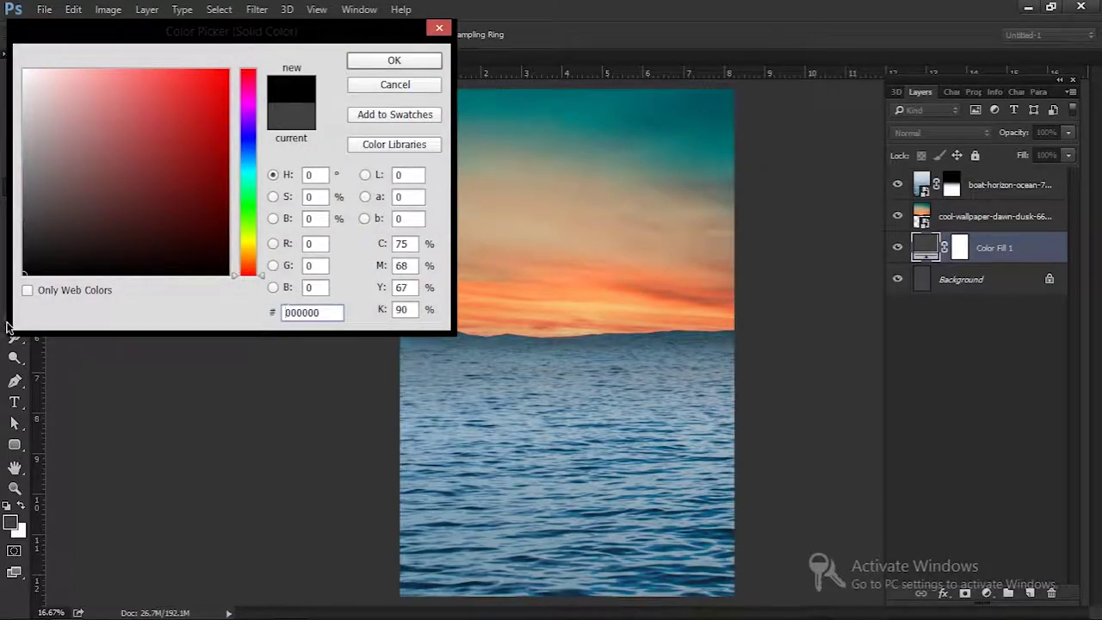
left_click(394, 61)
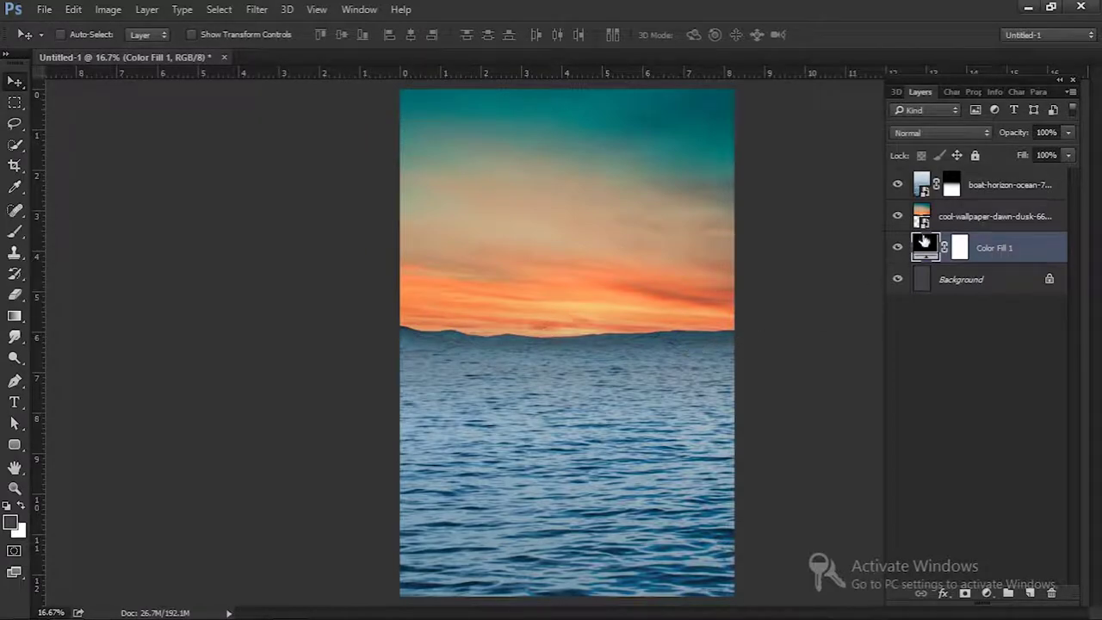
left_click(962, 214)
left_click_drag(656, 270, 654, 248)
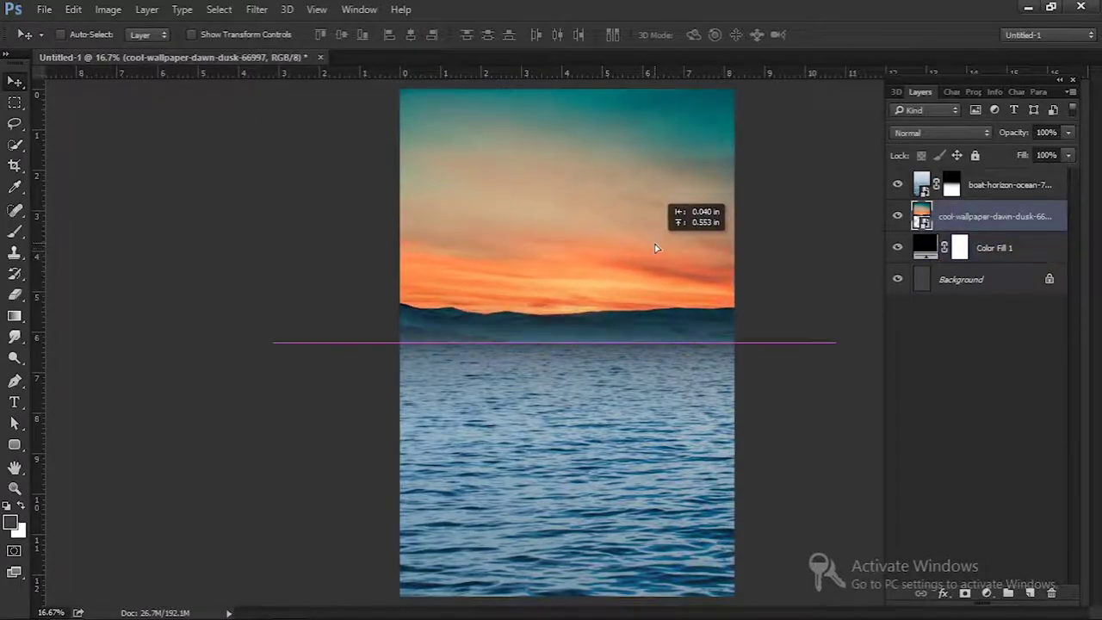
Mask the sunset layer and paint black over the water with a 900 px, 100% opacity brush
left_click(14, 232)
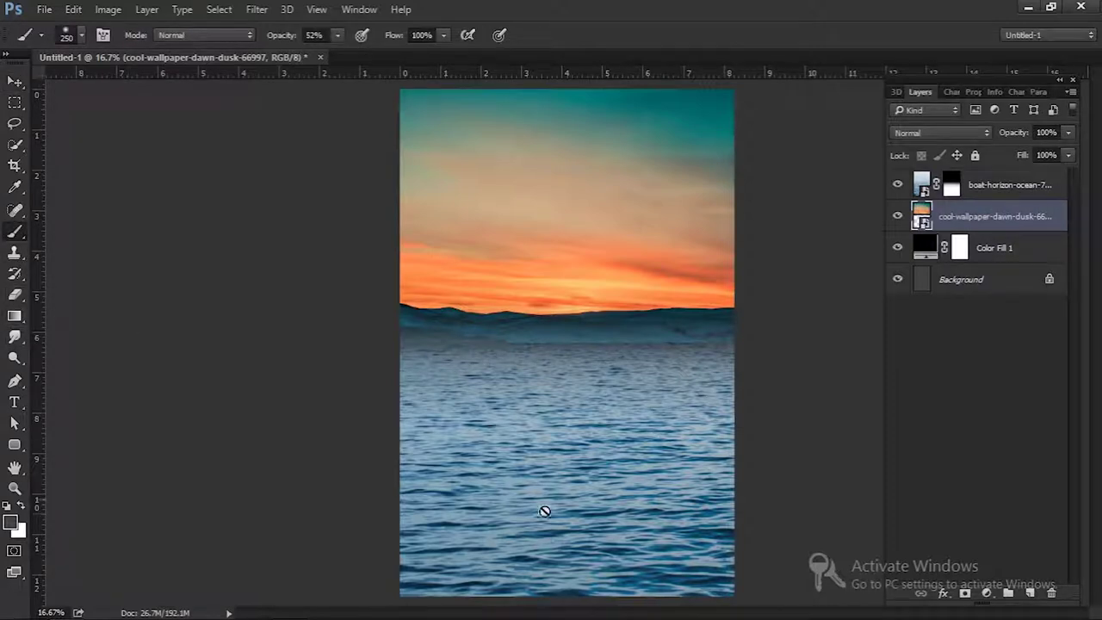
left_click(965, 596)
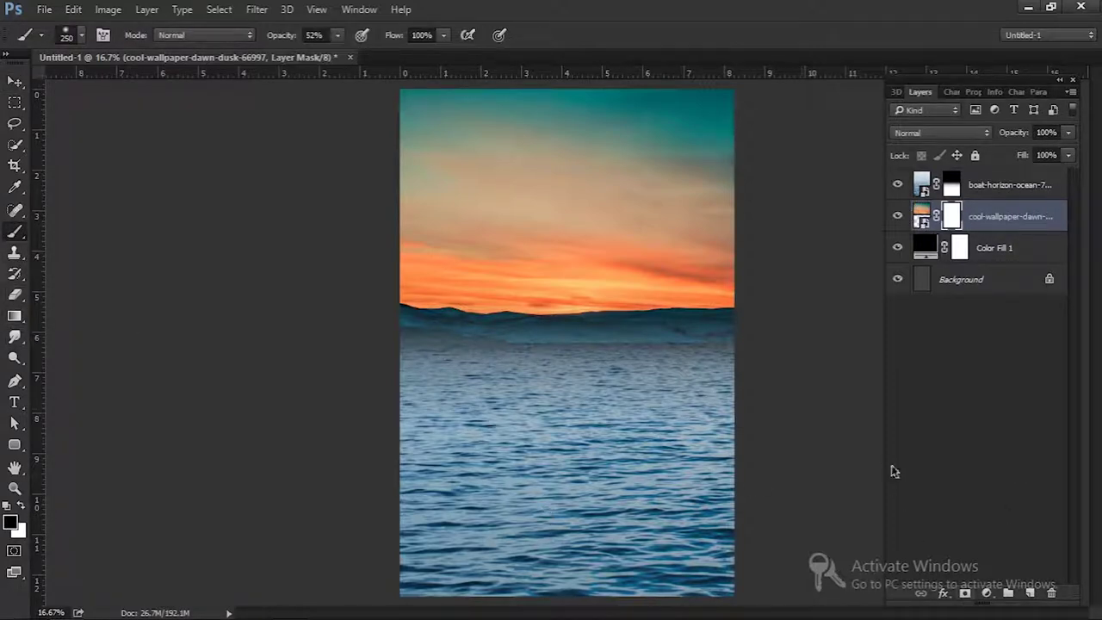
key("bracketright")
key("bracketright")
key("bracketright")
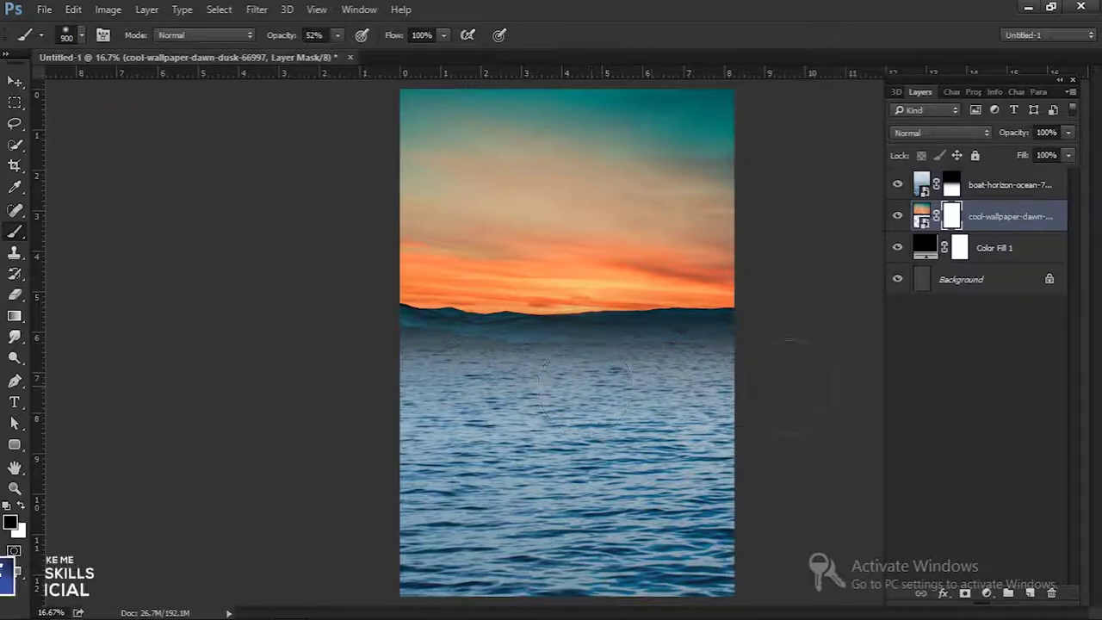
left_click(337, 35)
left_click_drag(336, 53, 378, 52)
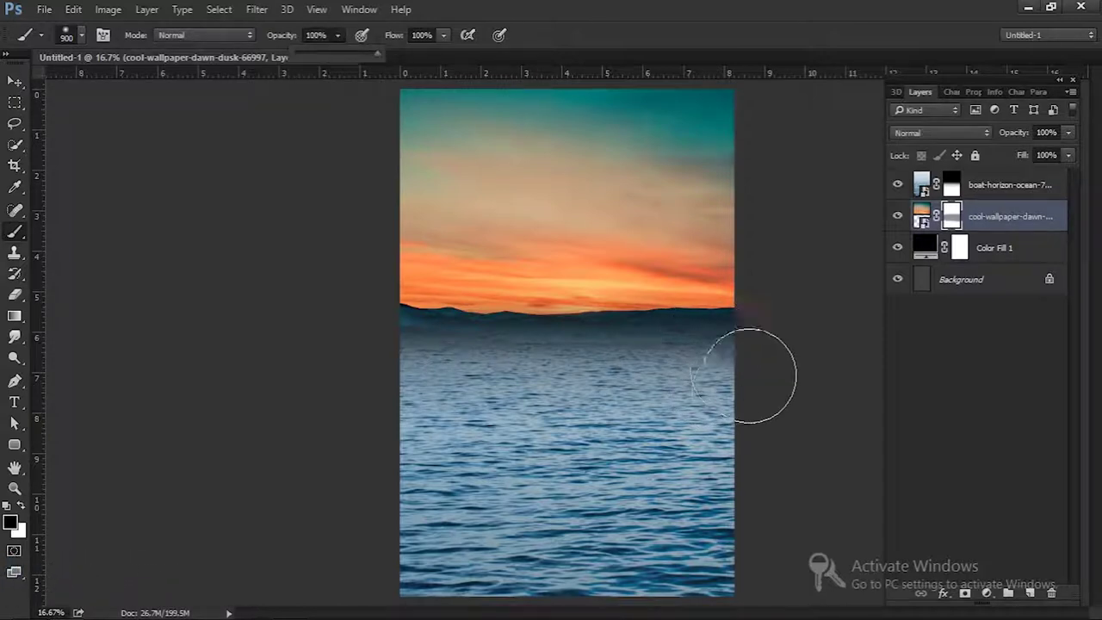
left_click_drag(714, 388, 714, 400)
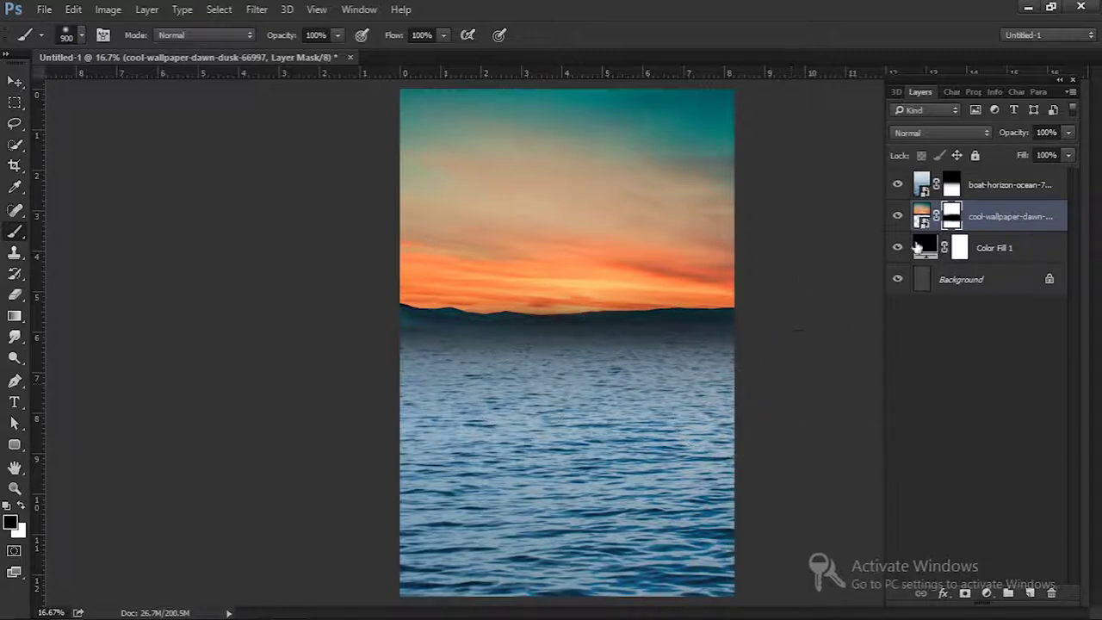
left_click(988, 188)
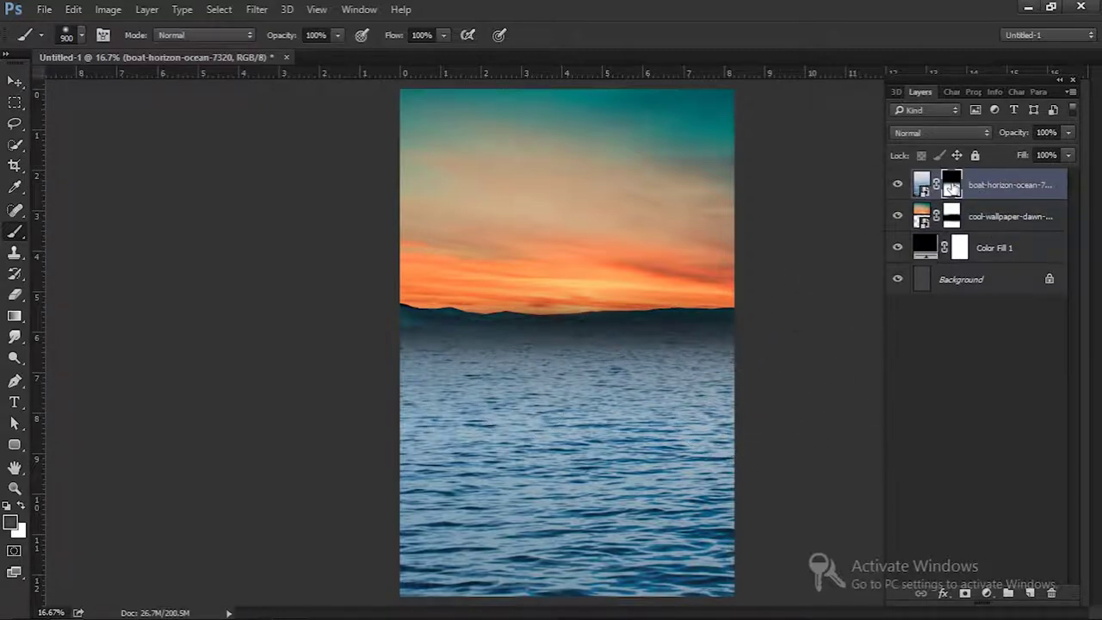
Darken the water below the horizon with a gradient on the ocean mask, then add empty Layer 1
left_click(952, 187)
left_click(15, 319)
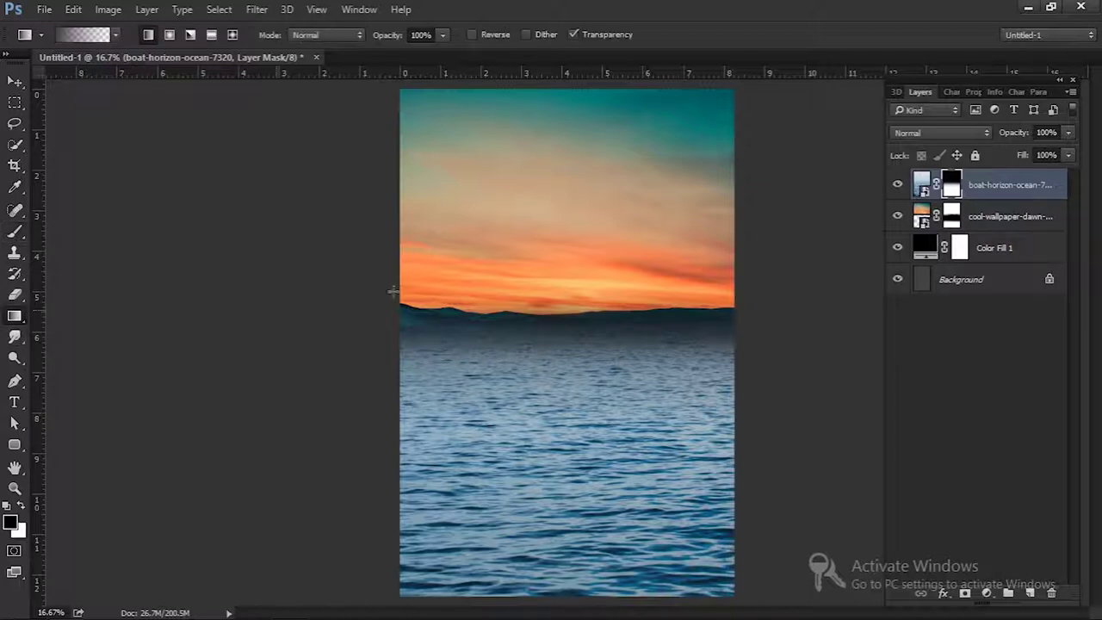
left_click_drag(558, 201, 554, 474)
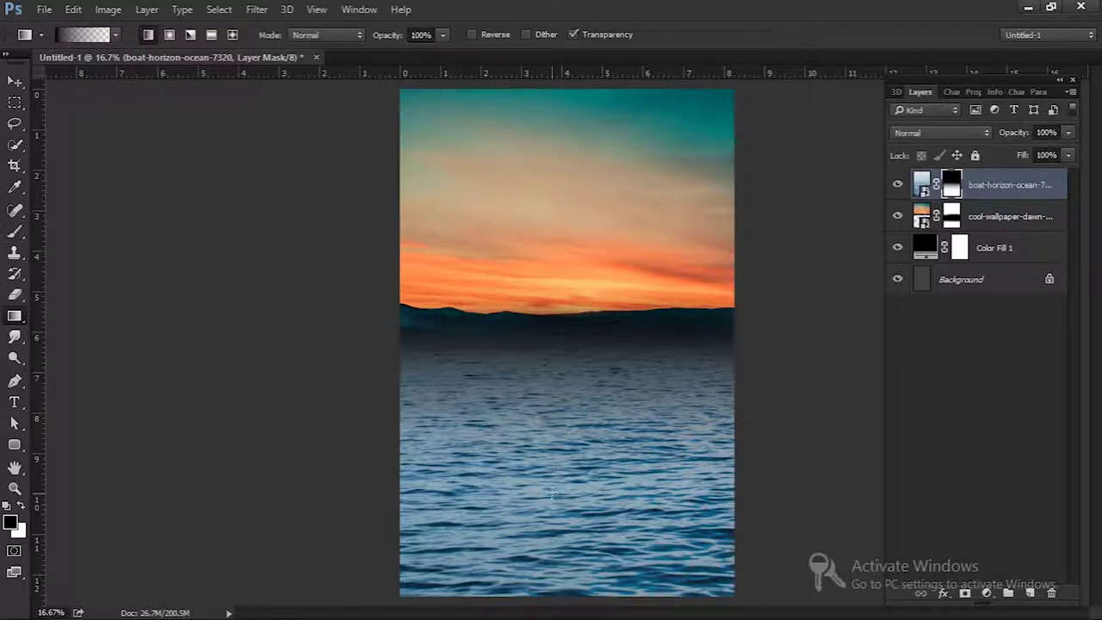
left_click(14, 81)
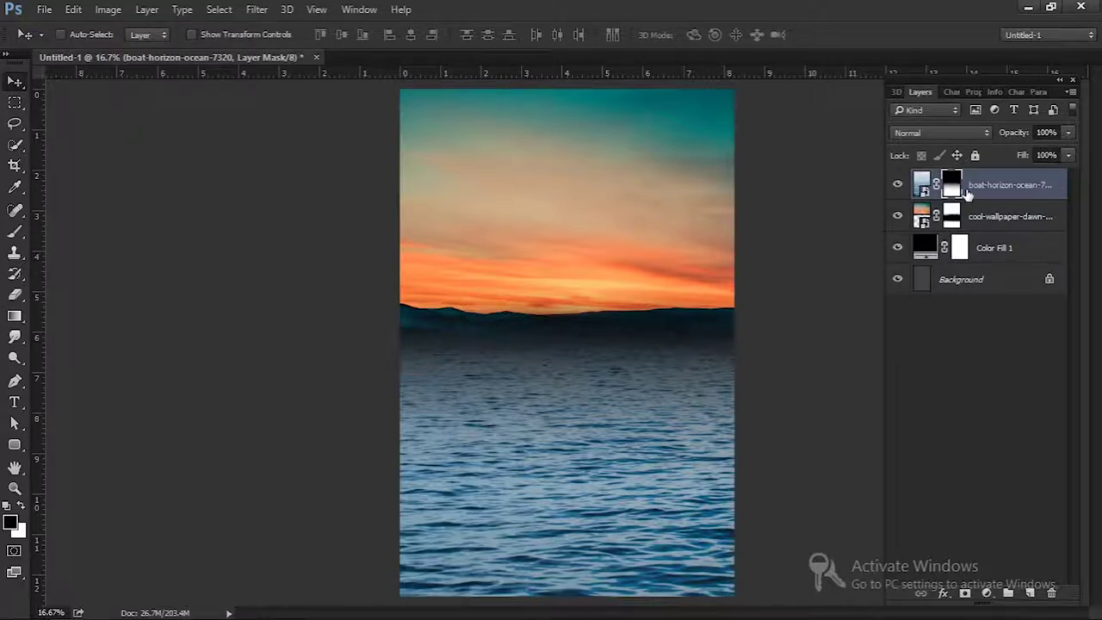
key("ctrl+shift+n")
key("Return")
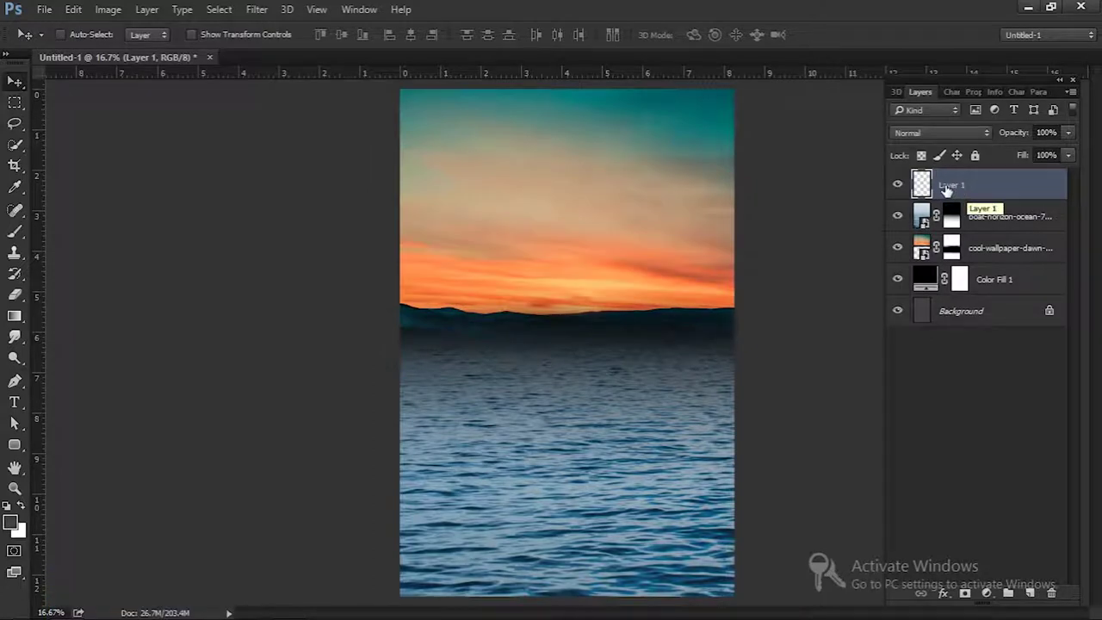
Pick a bright orange foreground colour and dab a soft glow at the horizon centre
left_click(19, 248)
left_click(10, 521)
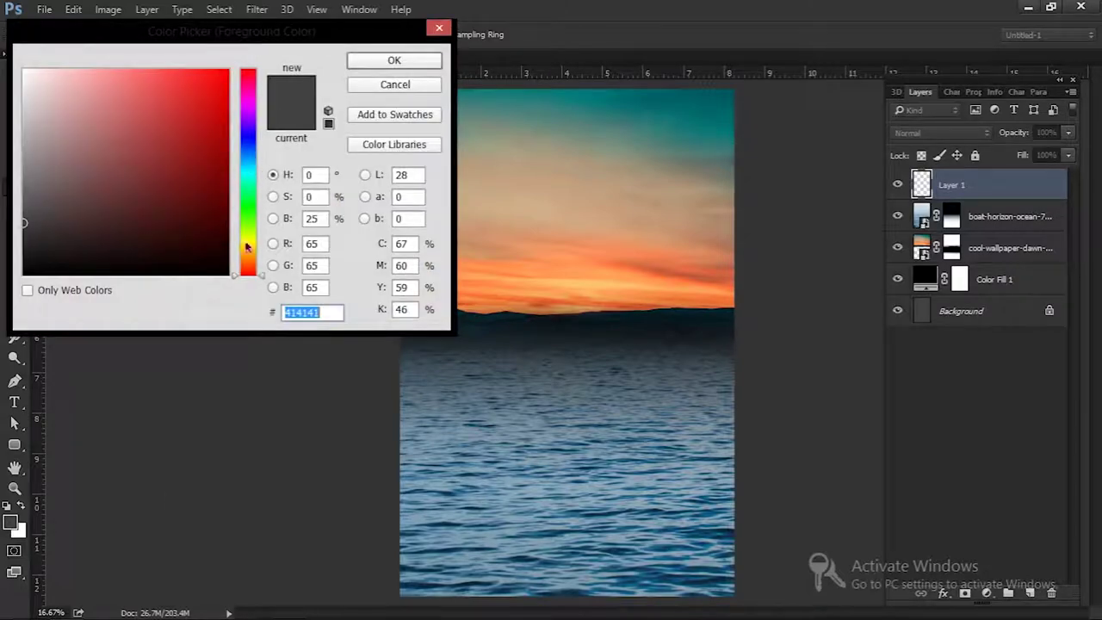
left_click_drag(252, 261, 252, 254)
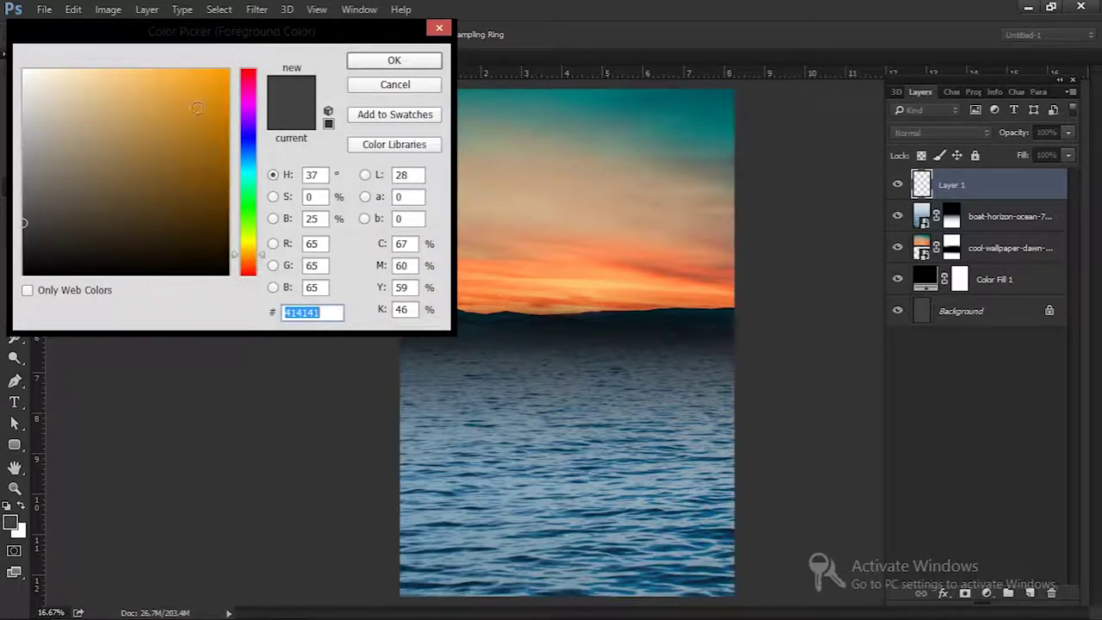
left_click(178, 101)
left_click(165, 86)
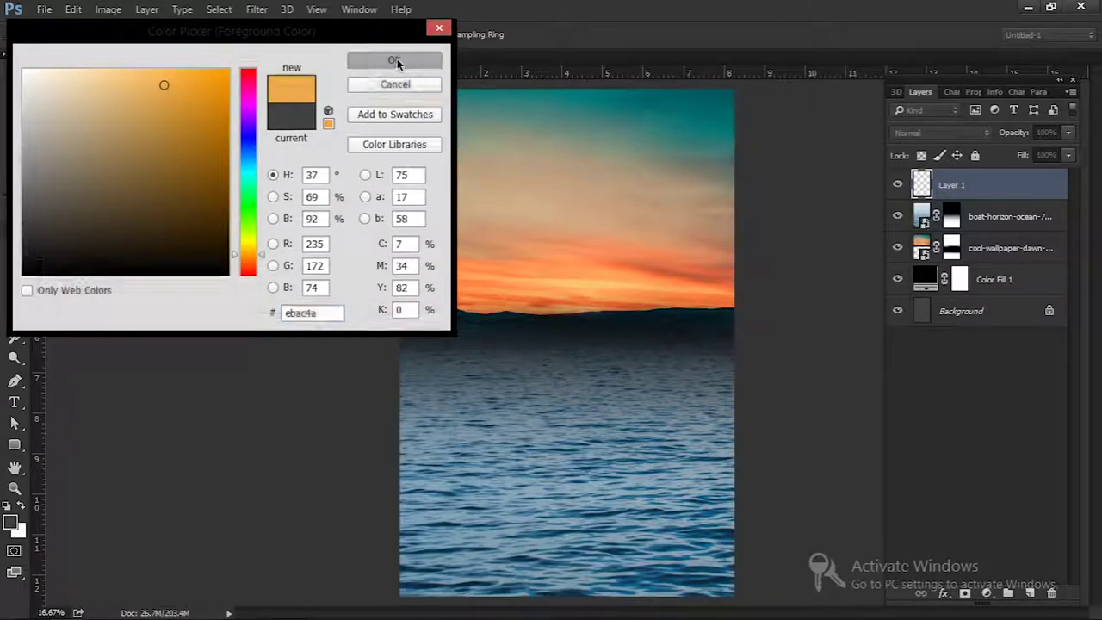
left_click(364, 60)
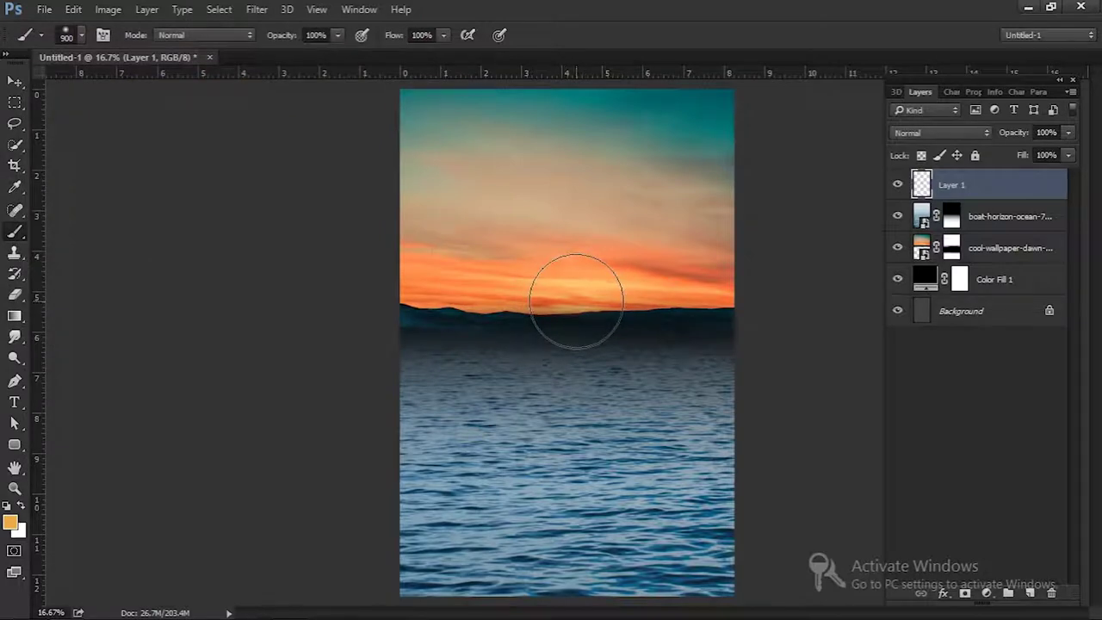
left_click(570, 301)
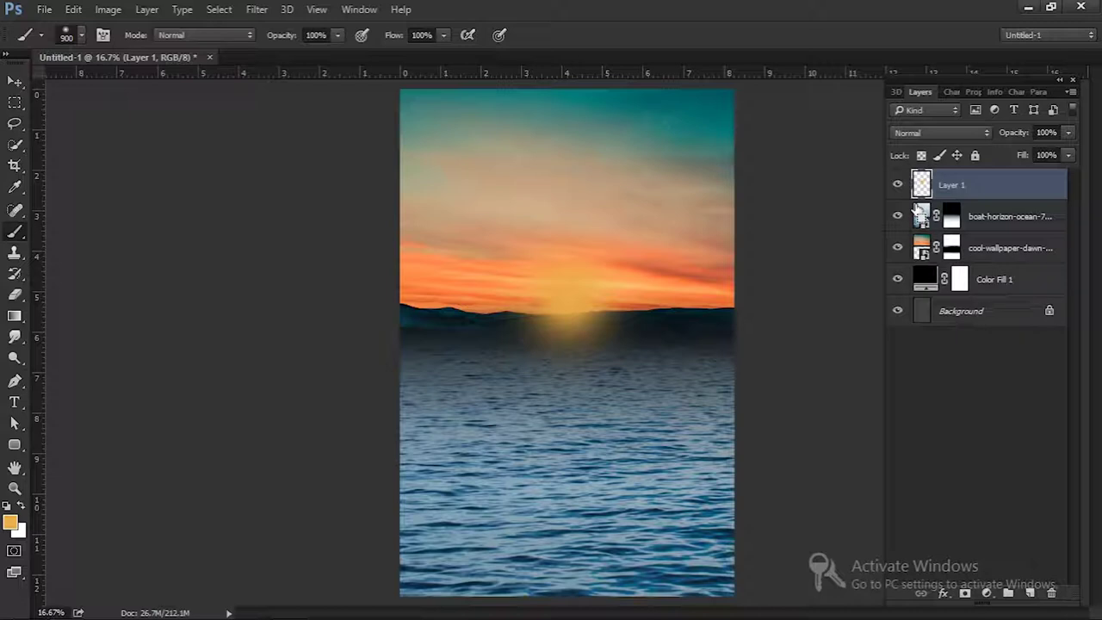
Enlarge the orange glow and set Layer 1 to Screen blend mode
key("ctrl+t")
left_click_drag(669, 395, 726, 418)
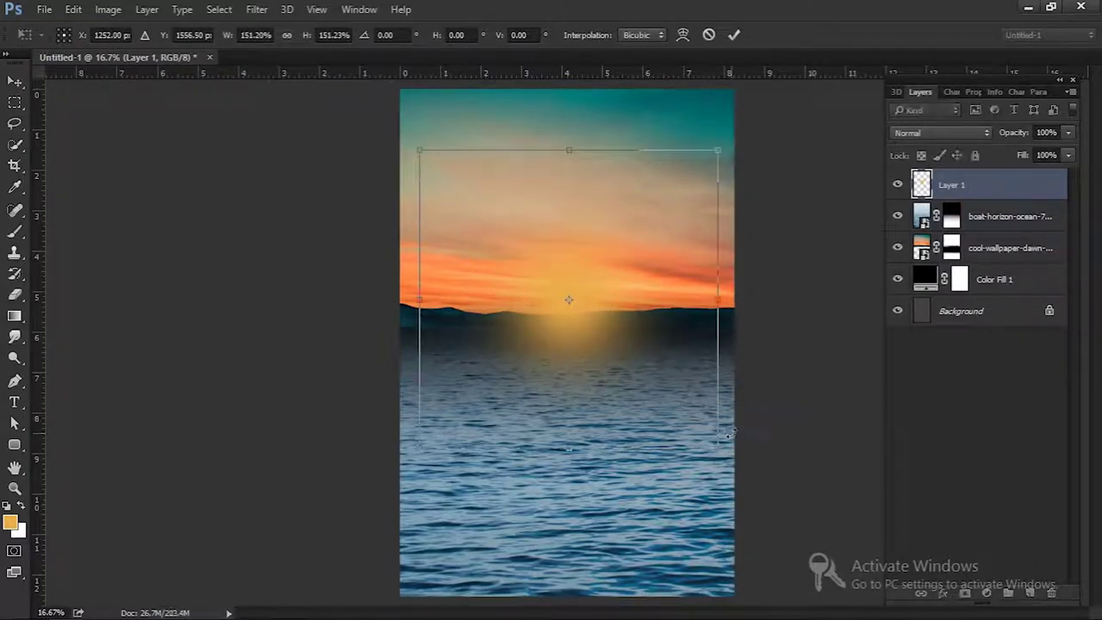
key("Return")
left_click(932, 135)
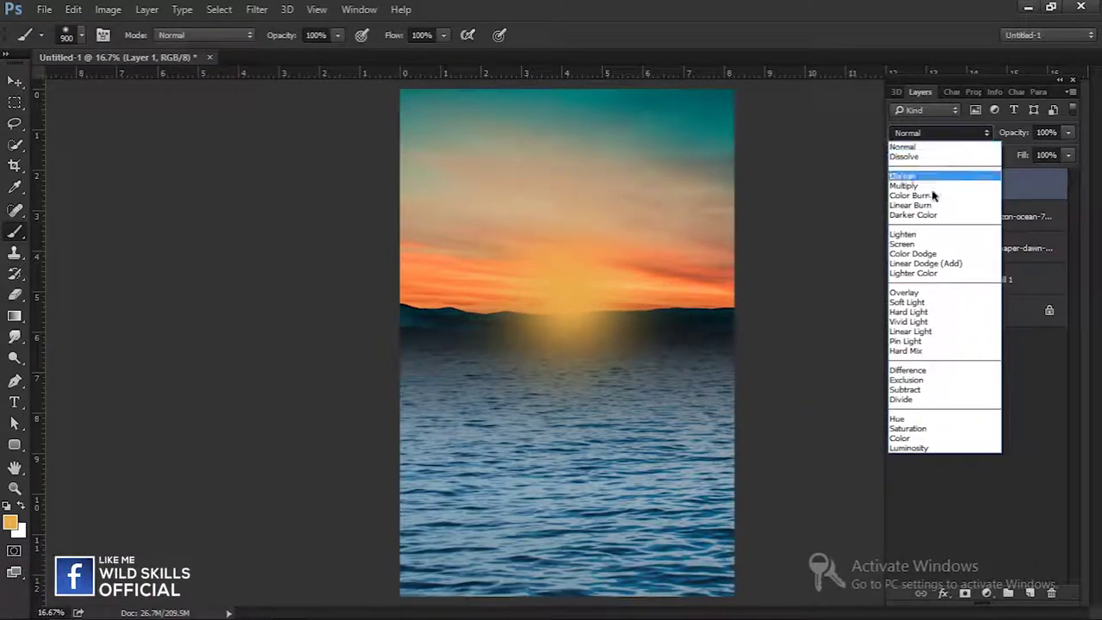
left_click(922, 241)
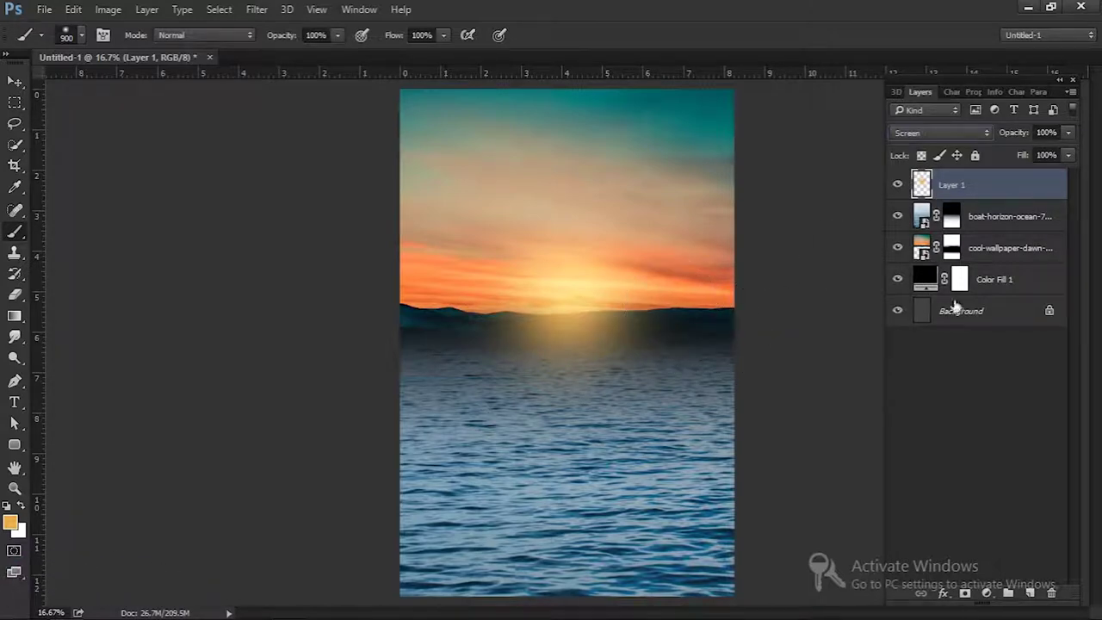
key("ctrl+t")
left_click_drag(719, 450, 737, 449)
key("Return")
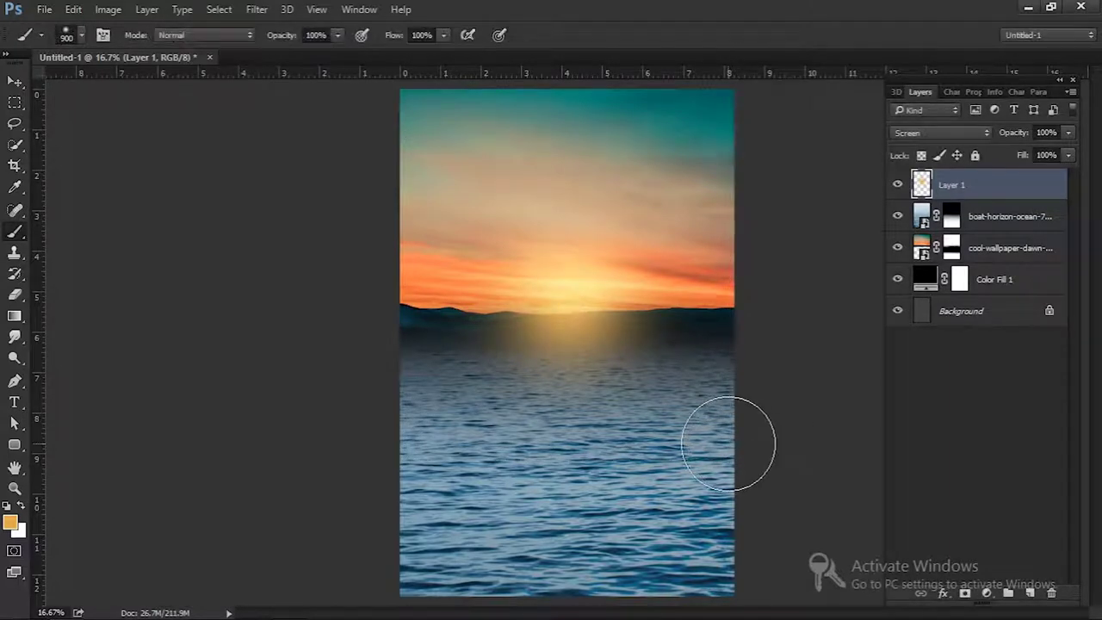
Mask the glow off the water with a 1000 px brush, then select the ocean layer
left_click(965, 594)
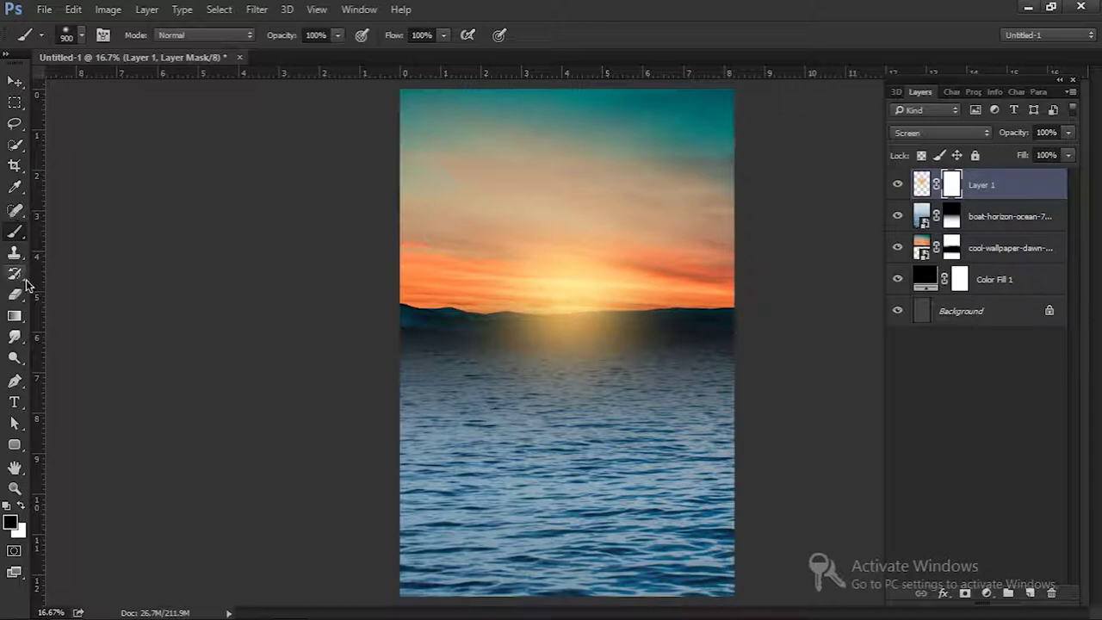
key("]")
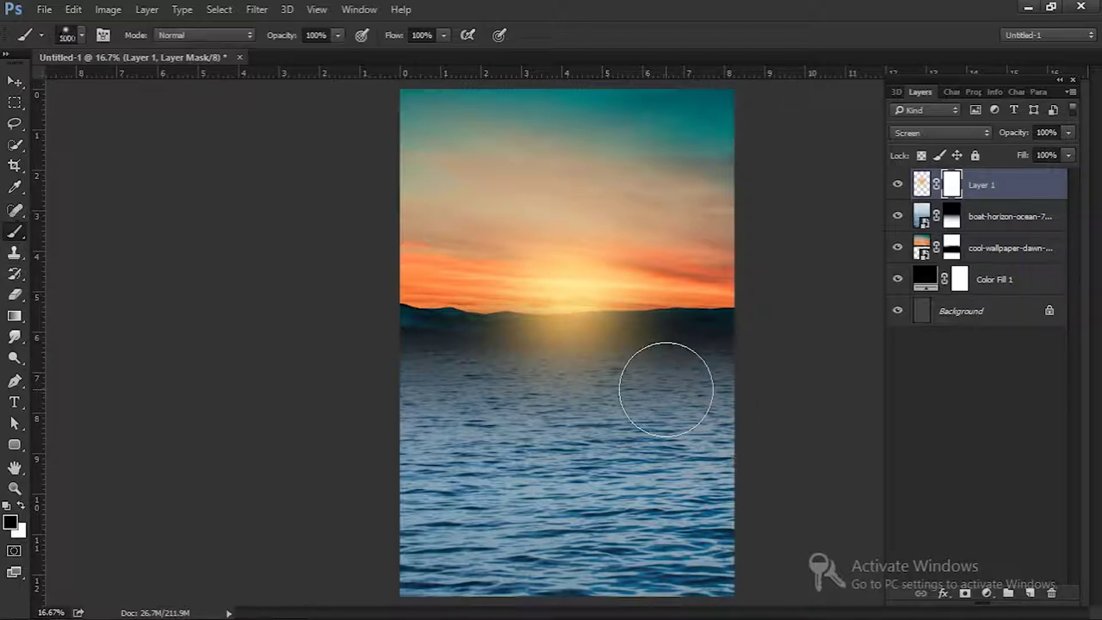
mouse_move(622, 381)
left_mouse_down()
mouse_move(509, 382)
mouse_move(672, 393)
mouse_move(413, 398)
mouse_move(743, 399)
left_mouse_up()
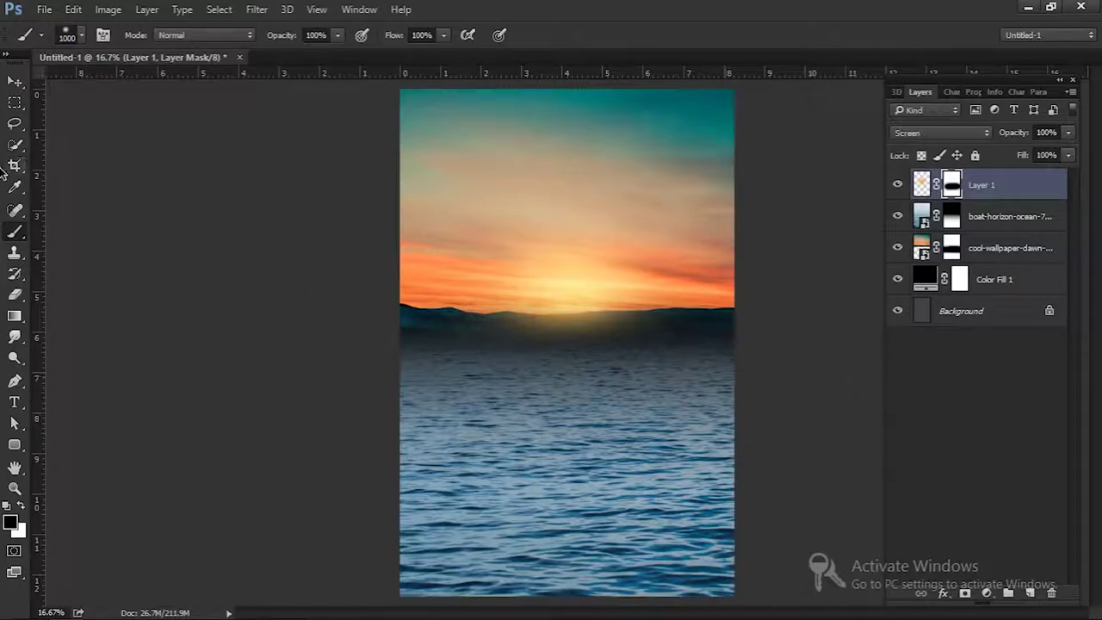
left_click(15, 82)
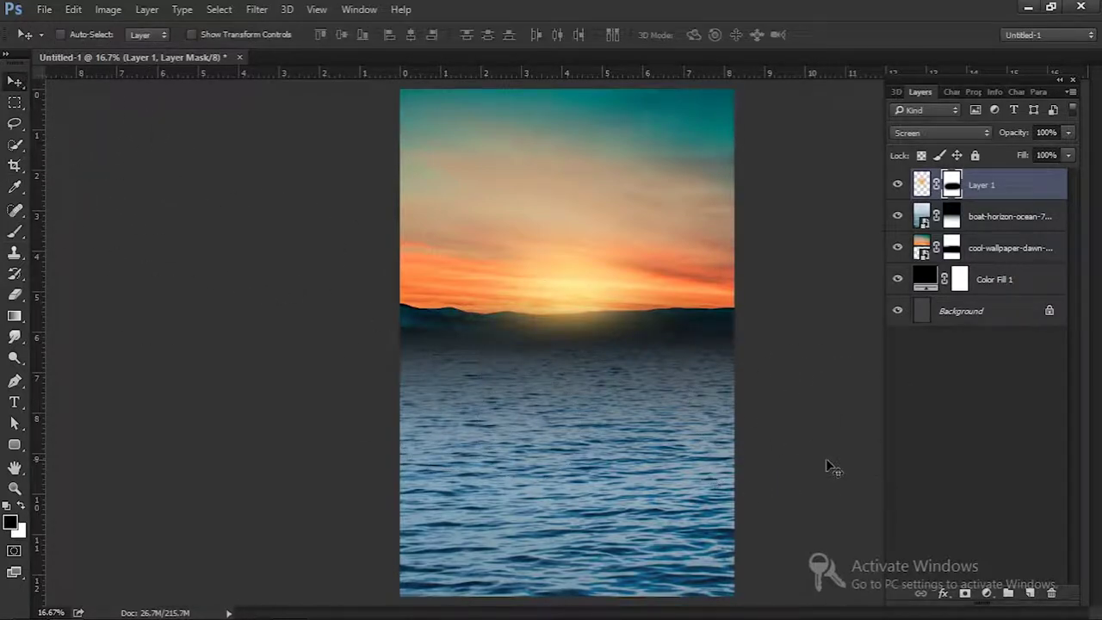
left_click(998, 217)
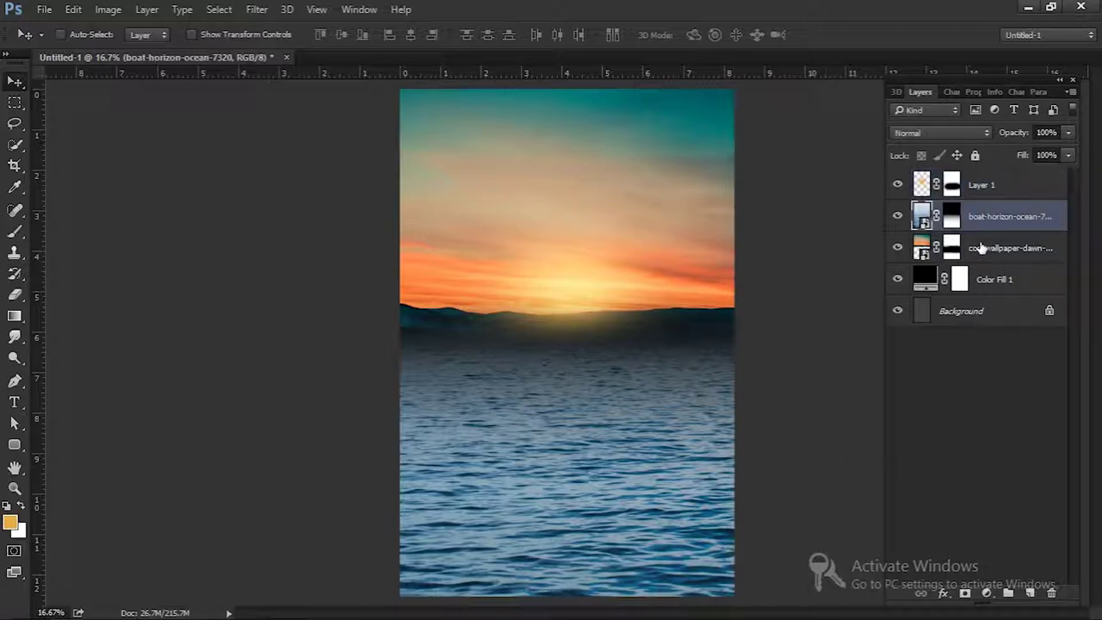
key("ctrl+t")
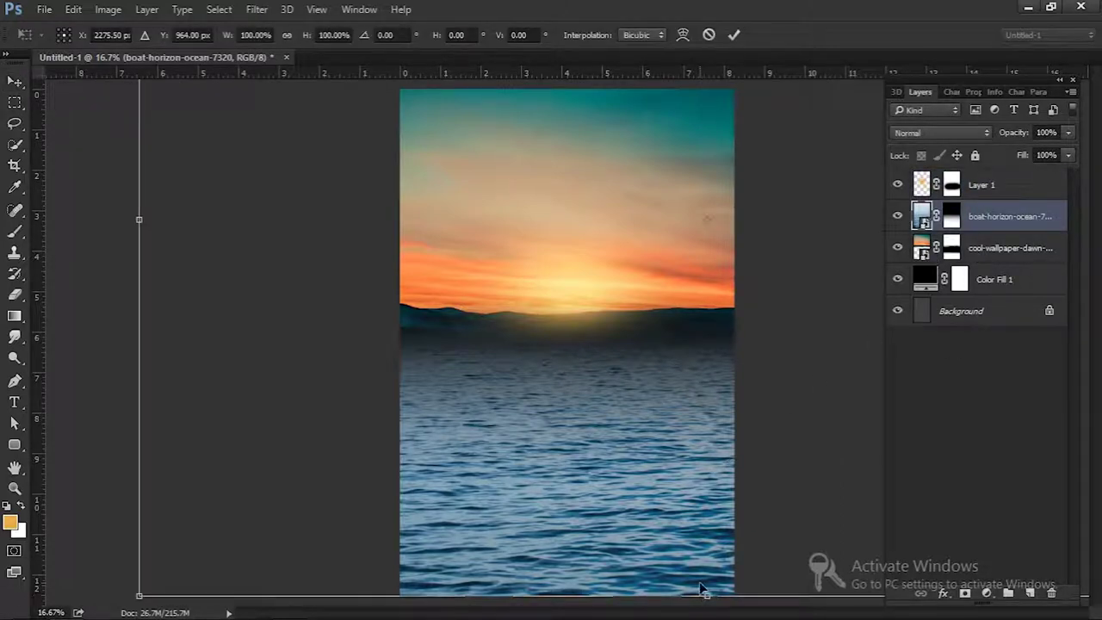
key("Return")
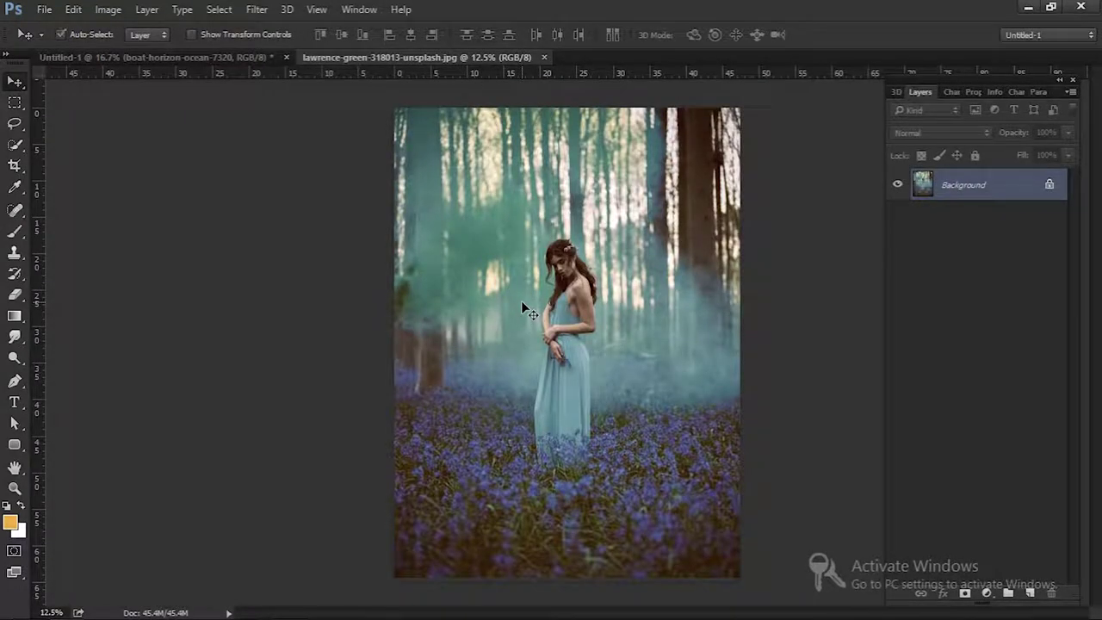
Zoom in on the woman photo and trace a Pen path around her dress and hair
key("ctrl+plus")
key("ctrl+plus")
key("ctrl+plus")
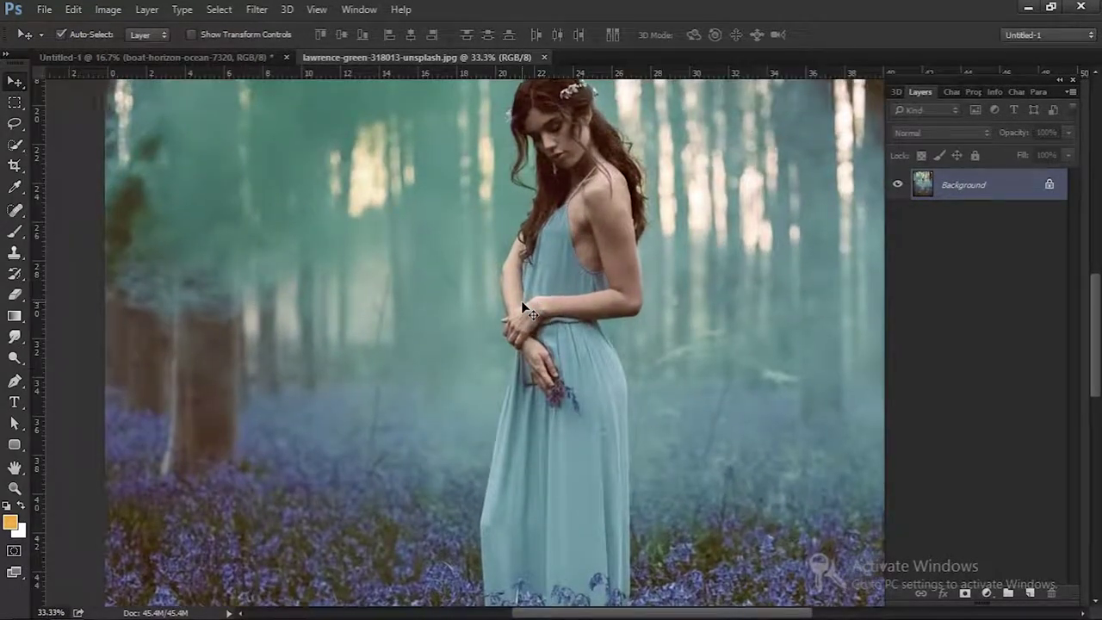
key("ctrl+plus")
key("ctrl+plus")
key("ctrl+plus")
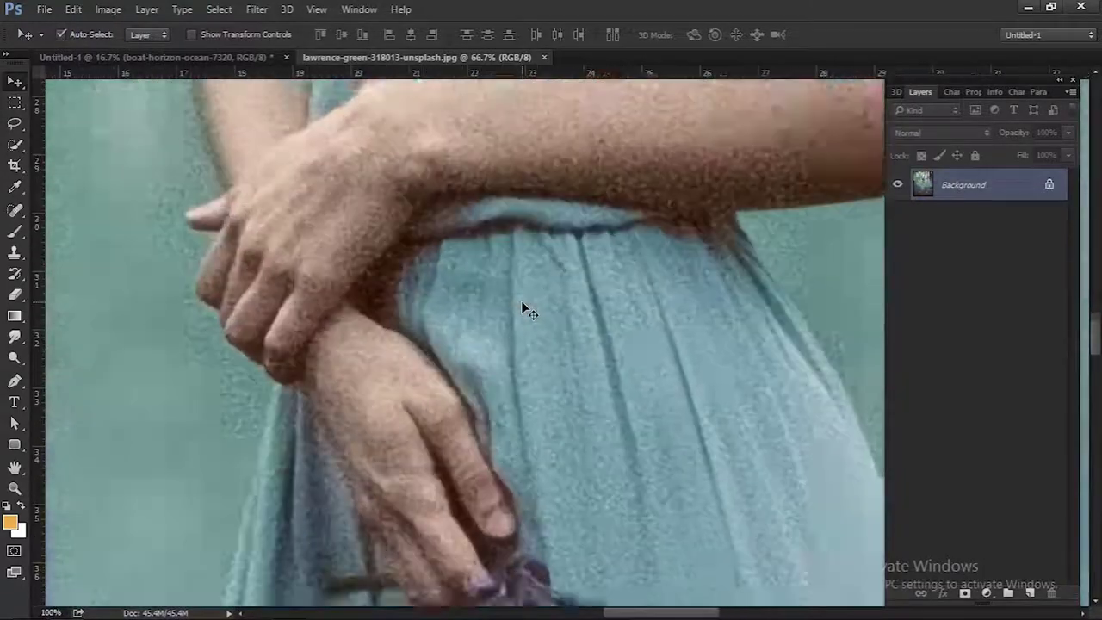
scroll(433, 437, "down", 1)
key("ctrl+plus")
scroll(278, 482, "down", 2)
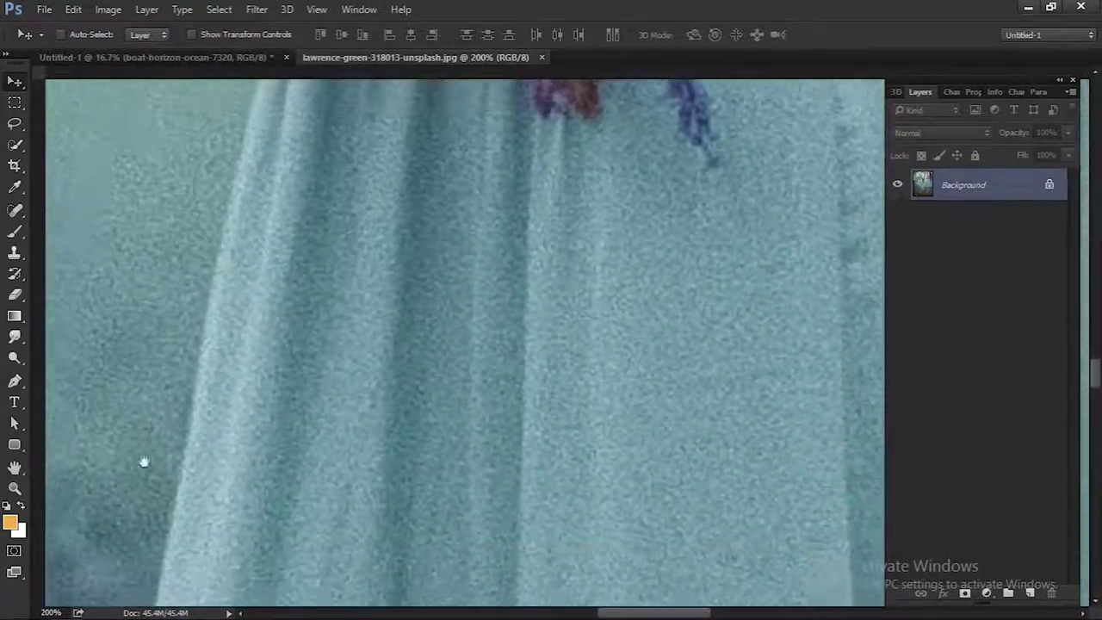
scroll(144, 462, "down", 2)
key("p")
left_click_drag(191, 522, 297, 379)
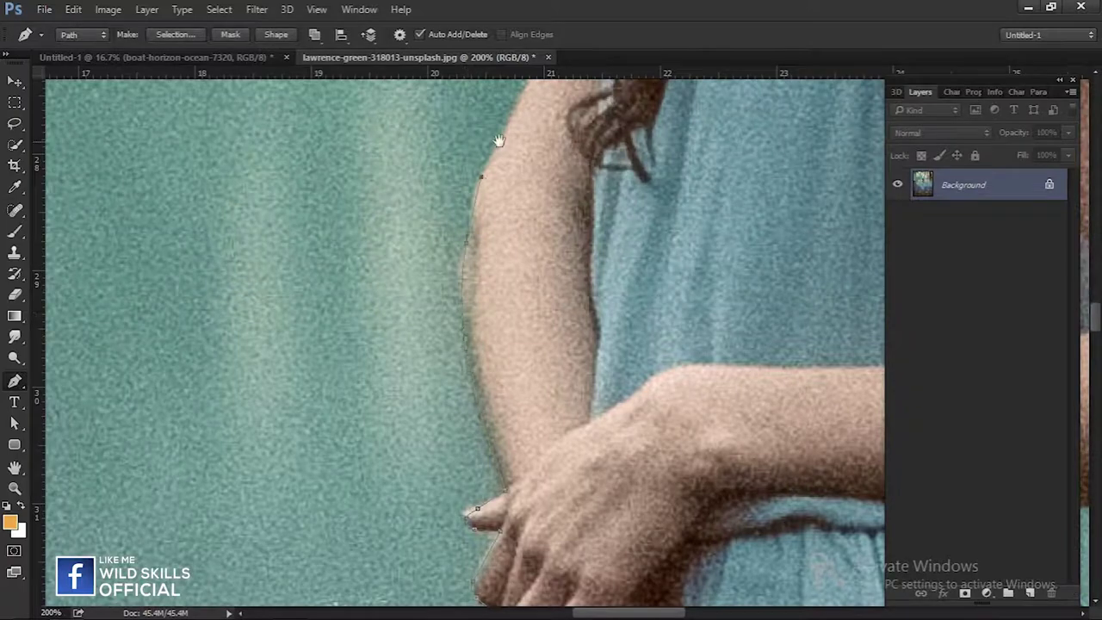
mouse_move(499, 141)
left_mouse_down()
mouse_move(491, 327)
mouse_move(516, 356)
left_mouse_up()
mouse_move(344, 129)
left_mouse_down()
mouse_move(327, 344)
mouse_move(358, 314)
left_mouse_up()
scroll(688, 147, "down", 2)
scroll(614, 180, "right", 5)
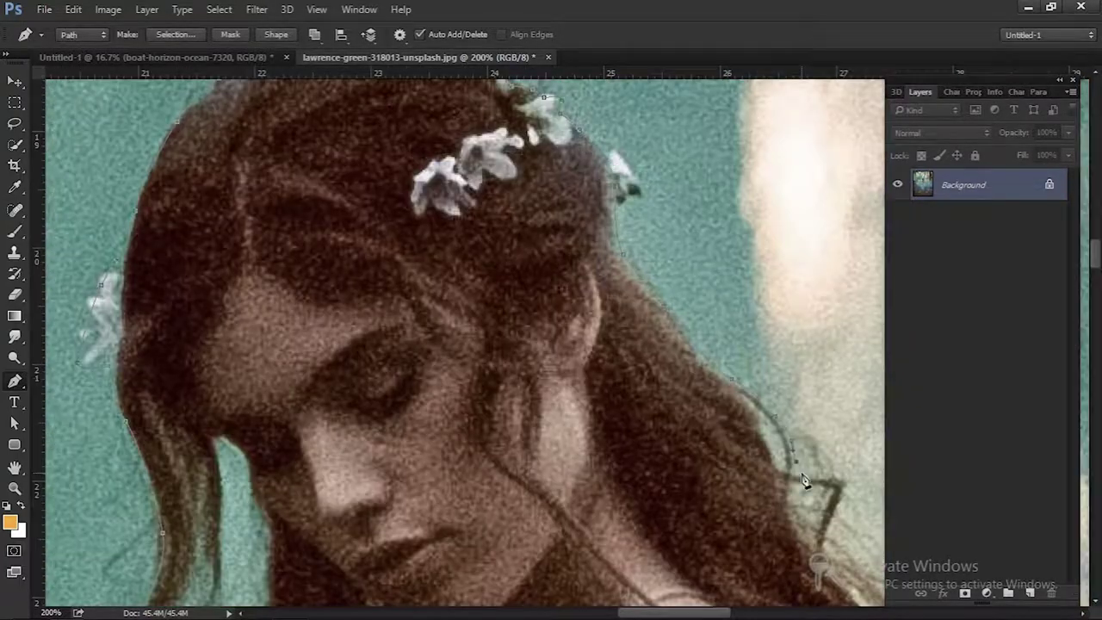
scroll(804, 480, "down", 5)
scroll(804, 480, "right", 4)
scroll(544, 275, "down", 2)
scroll(494, 497, "down", 2)
scroll(468, 422, "down", 2)
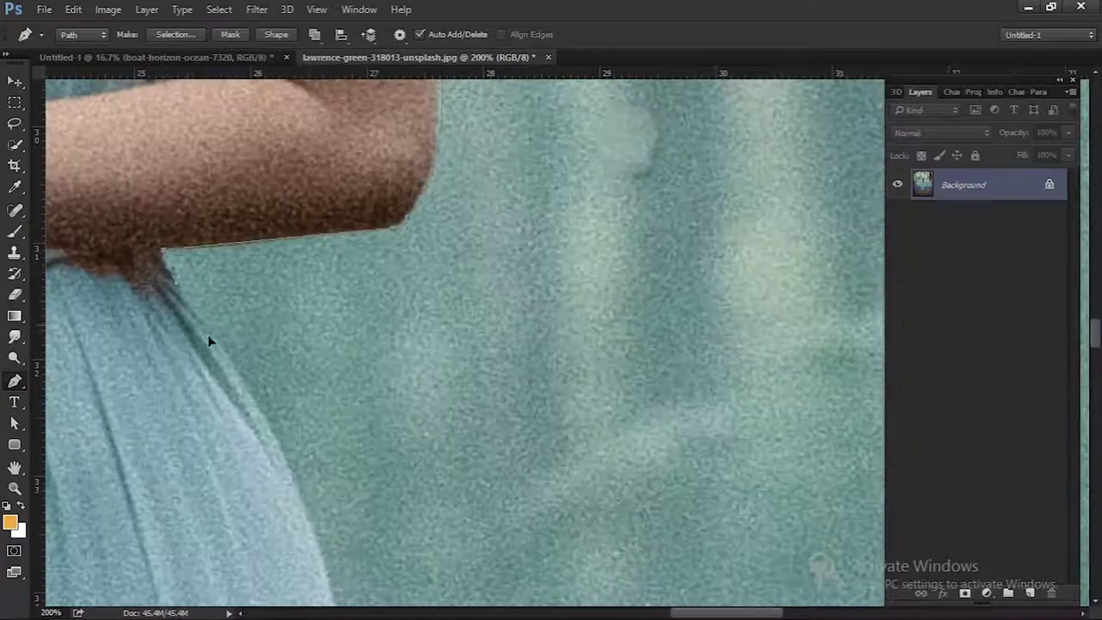
scroll(327, 327, "down", 5)
scroll(421, 302, "down", 3)
scroll(421, 302, "left", 2)
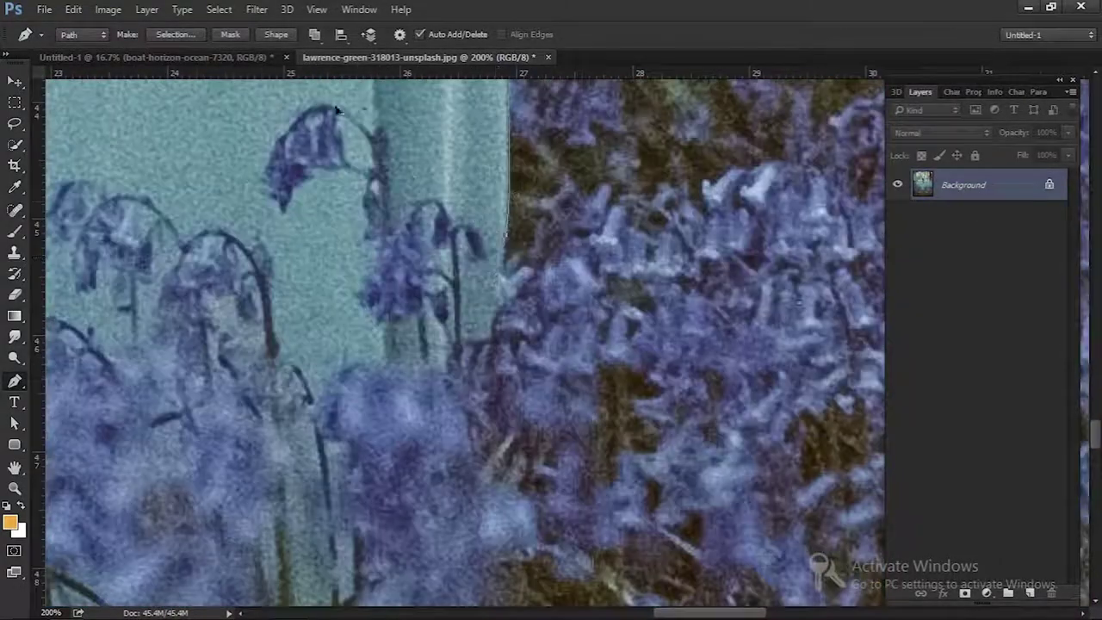
Refine the selection edge around her hair and drag the cut-out woman into the poster
key("alt+ctrl+r")
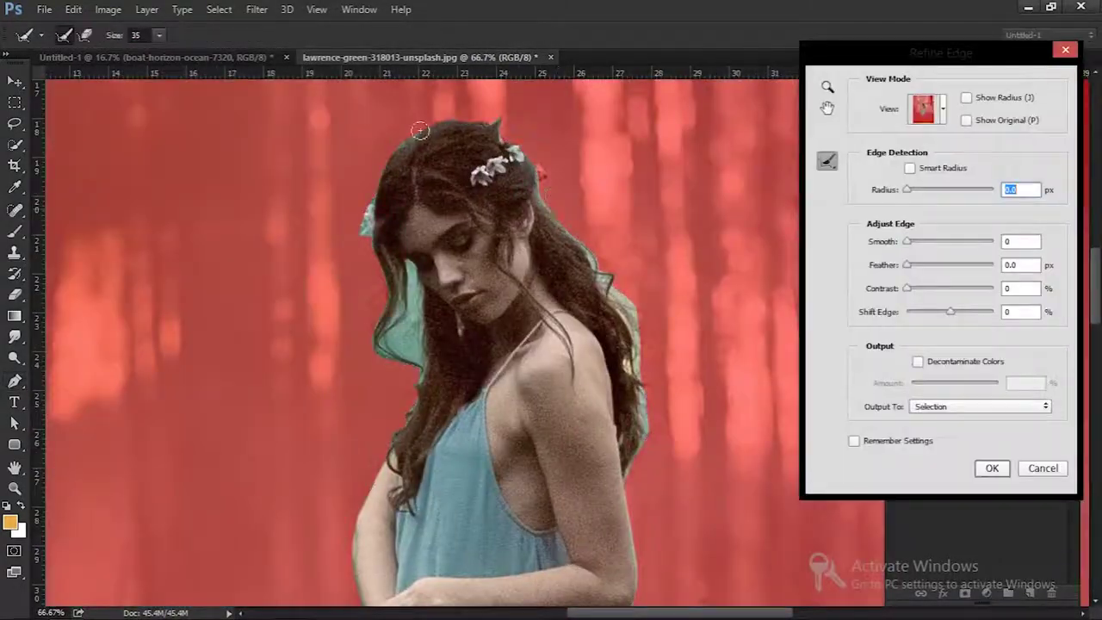
key("bracketright")
key("bracketright")
key("bracketright")
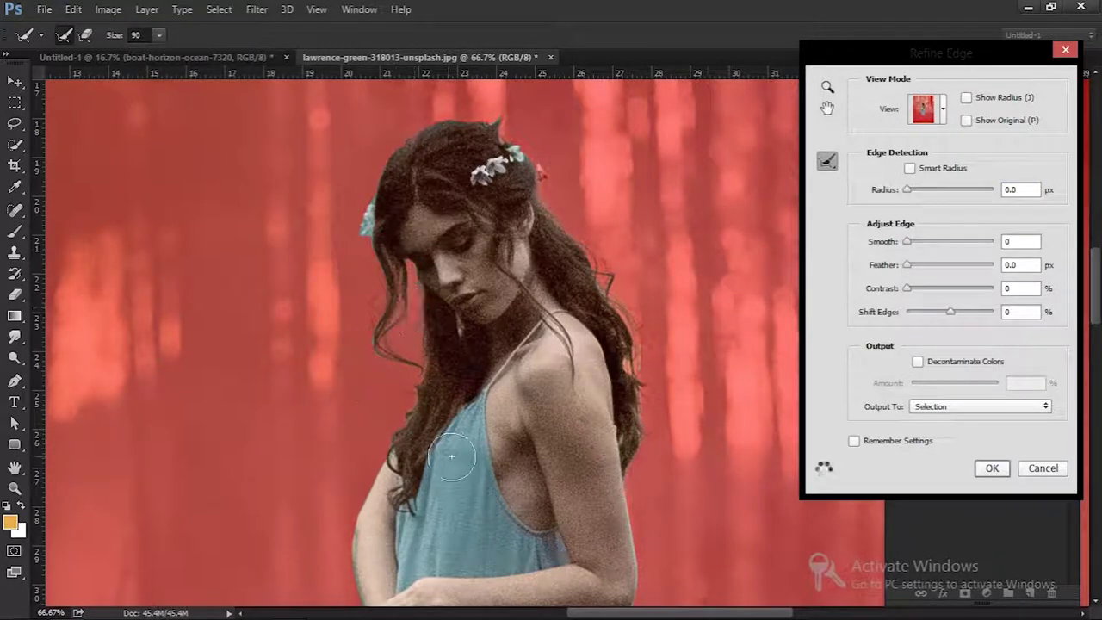
left_click(992, 468)
key("v")
mouse_move(422, 163)
left_mouse_down()
mouse_move(232, 76)
mouse_move(590, 286)
left_mouse_up()
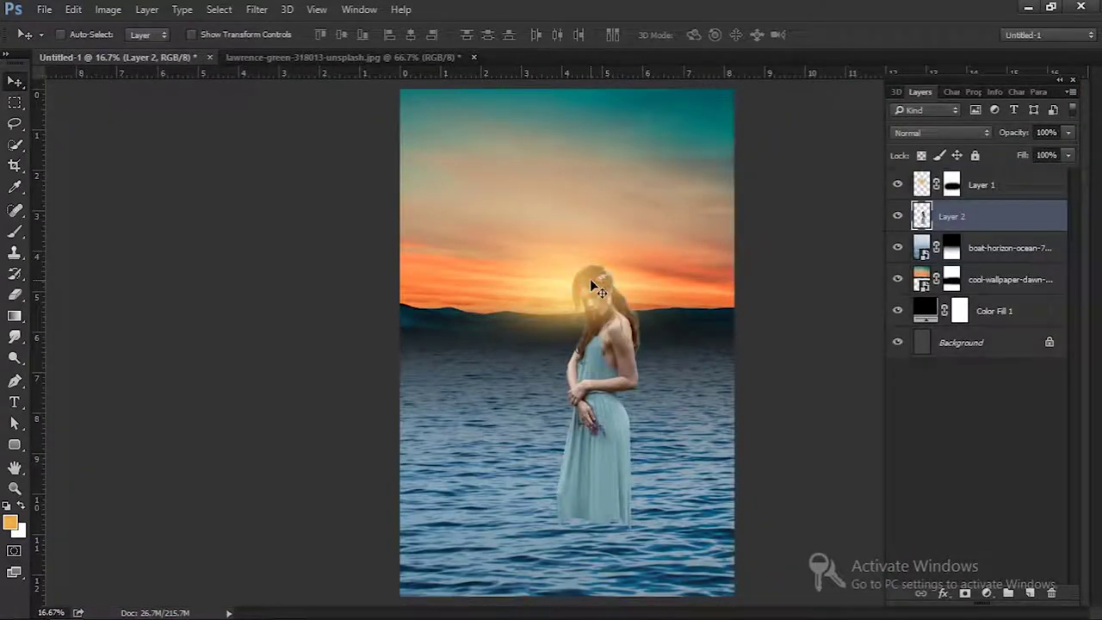
Move Layer 2 above Layer 1, then shift the woman right and tilt her slightly
left_click_drag(962, 225, 962, 183)
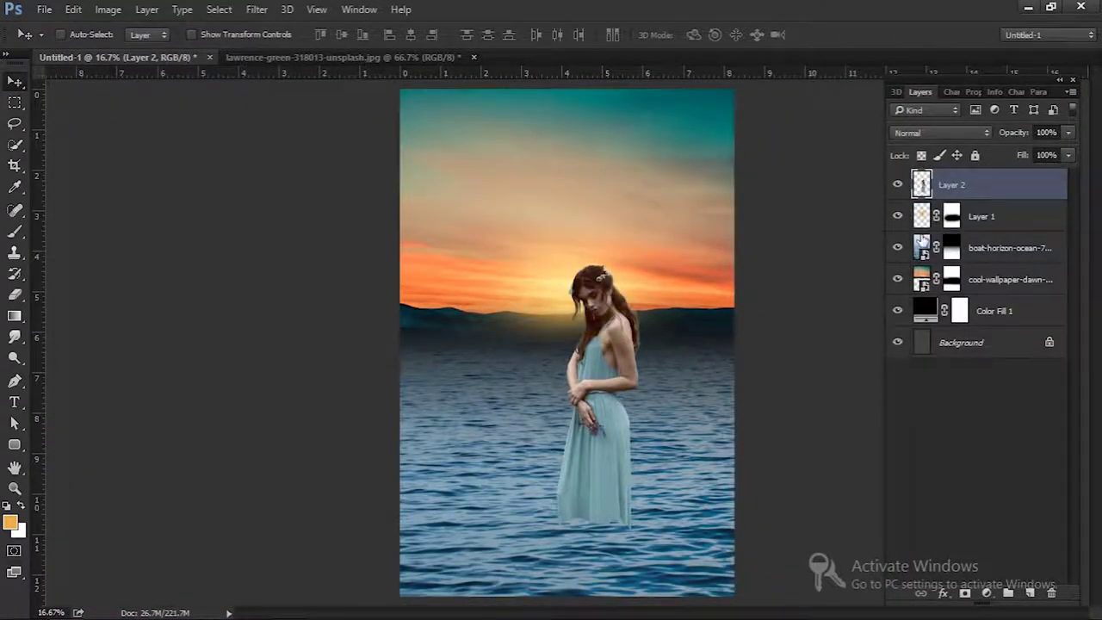
key("ctrl+t")
left_click_drag(578, 471, 638, 465)
mouse_move(652, 521)
left_mouse_down()
mouse_move(652, 507)
mouse_move(671, 539)
left_mouse_up()
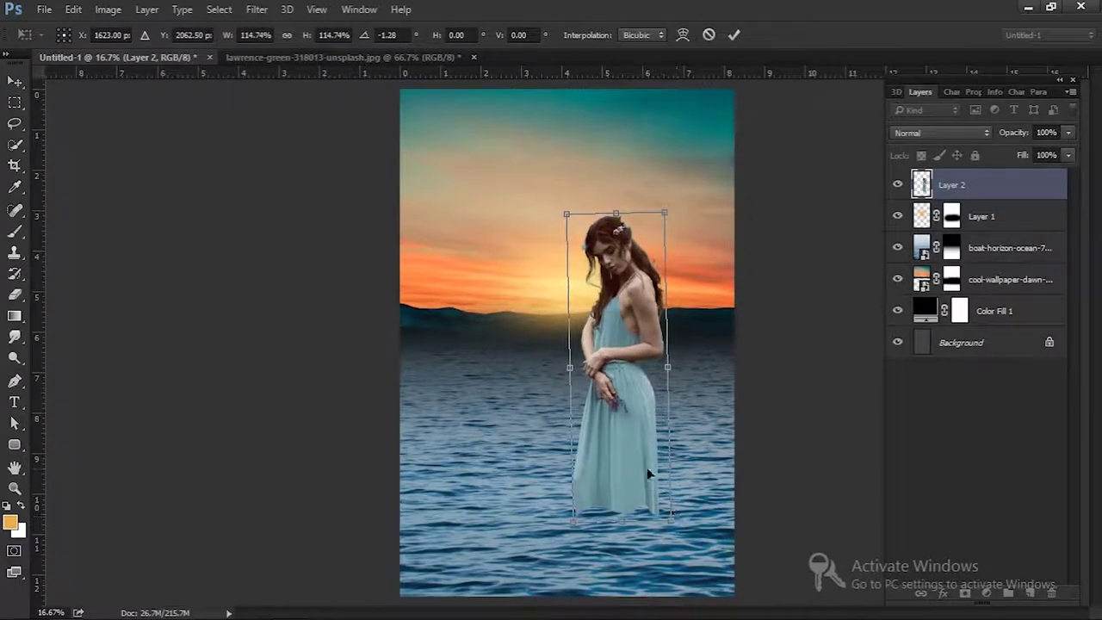
key("Return")
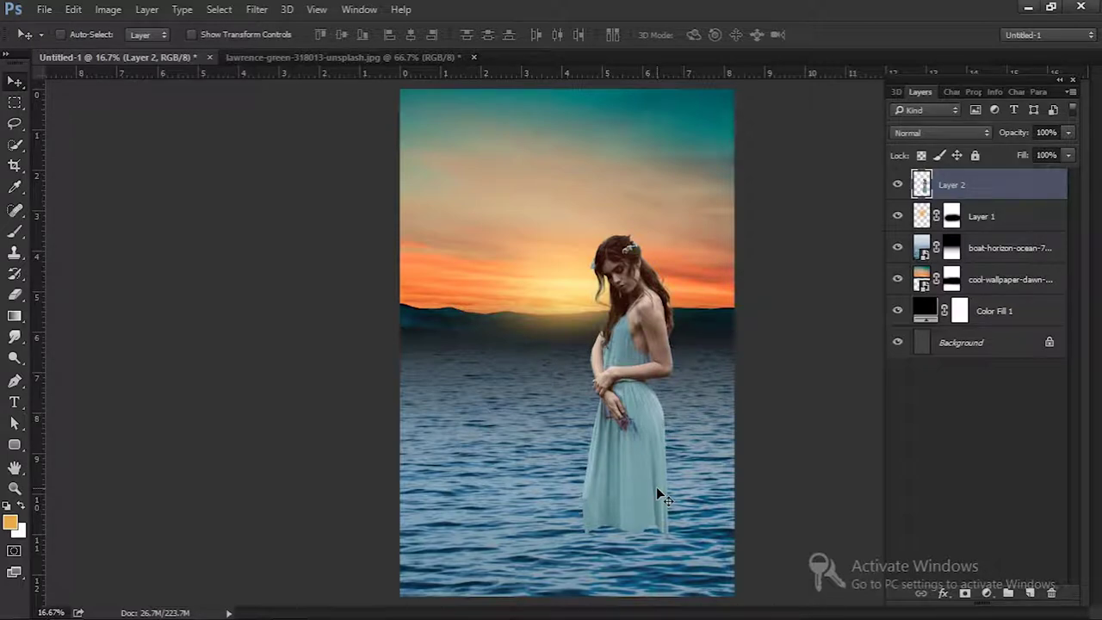
Paint the mask to hide the bottom of her dress in the water
key("b")
mouse_move(663, 517)
left_mouse_down()
mouse_move(603, 526)
mouse_move(542, 568)
left_mouse_up()
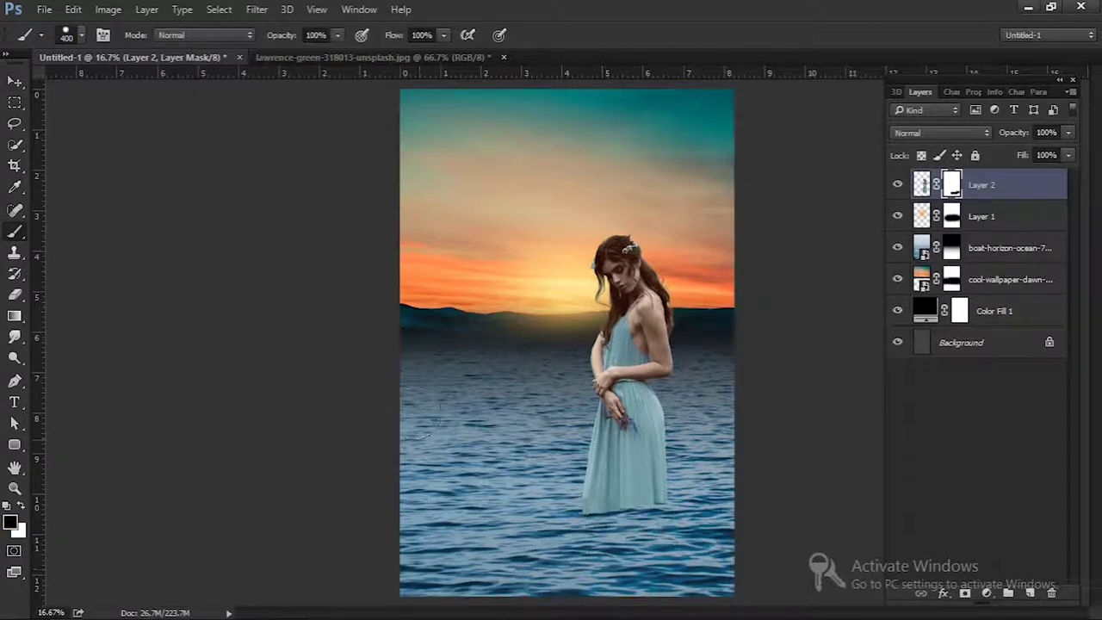
left_click(14, 81)
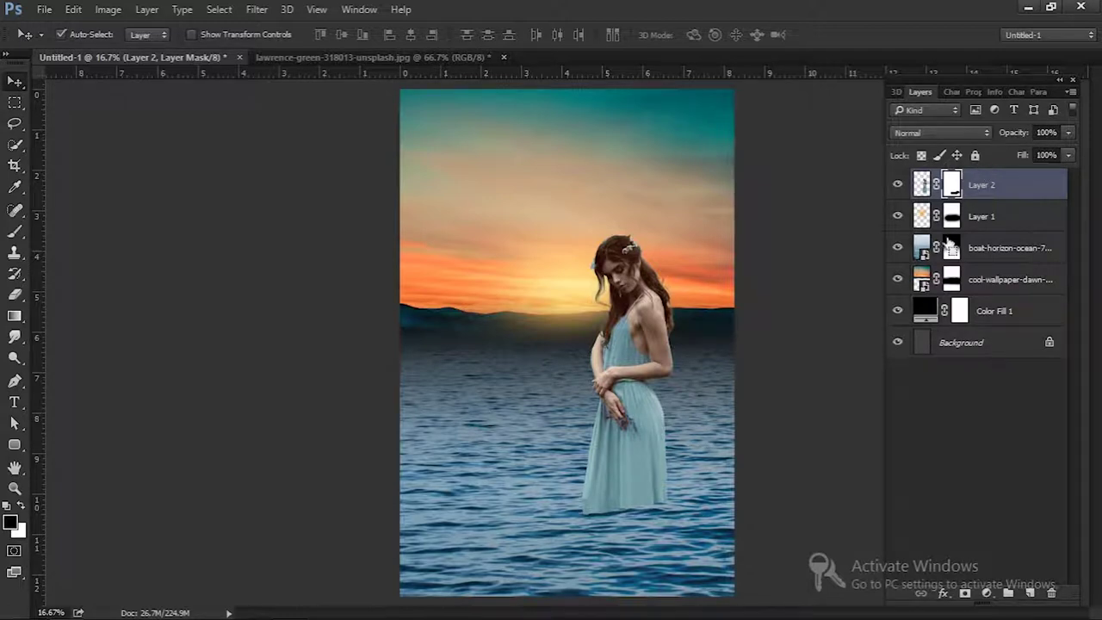
Shrink the woman to about 85% and move her right and down
key("ctrl+t")
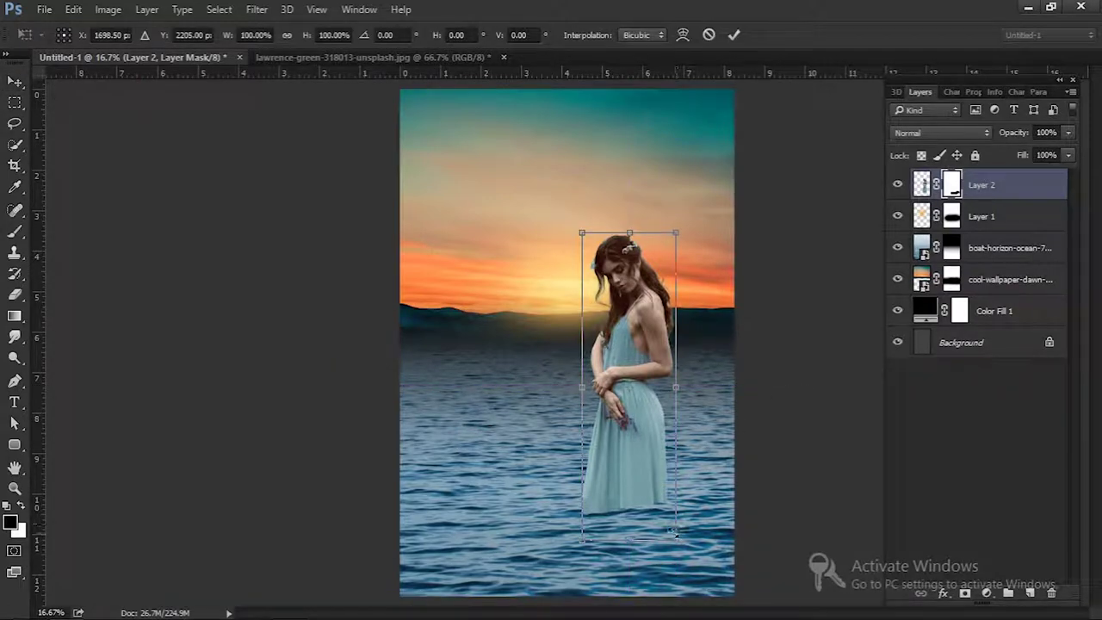
left_click_drag(673, 533, 667, 513)
left_click_drag(623, 475, 648, 488)
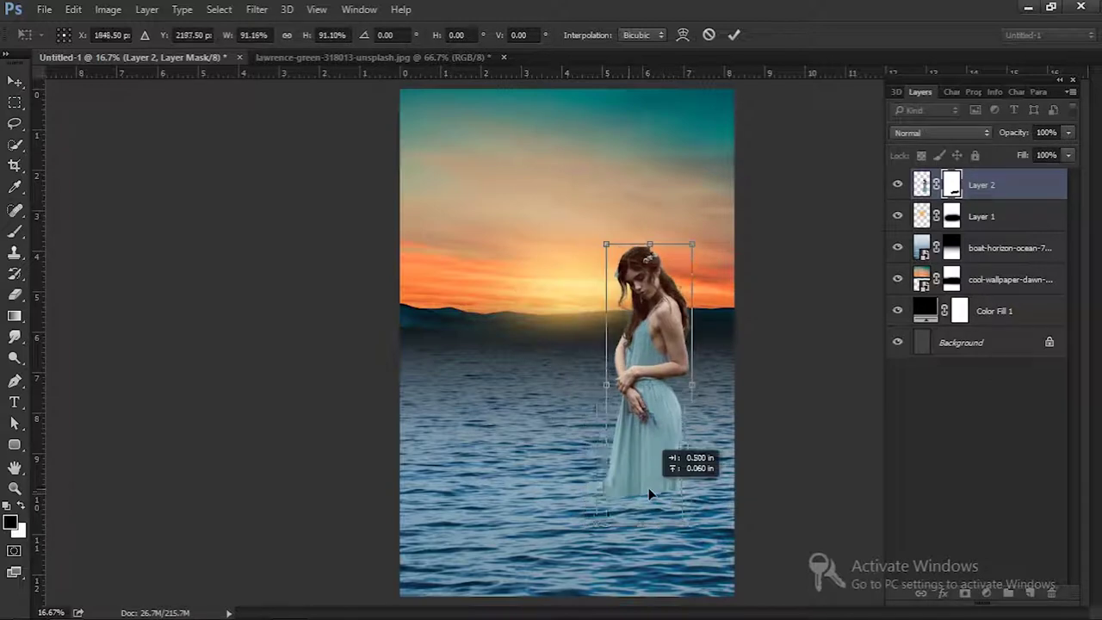
left_click_drag(689, 520, 671, 506)
key("Return")
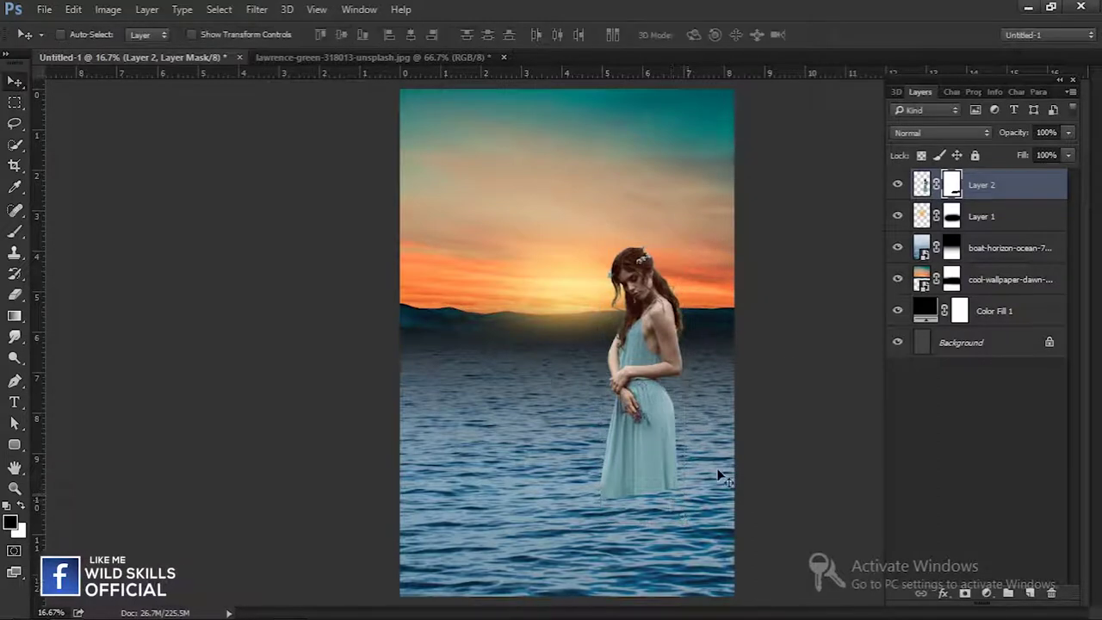
Duplicate the woman's layer and flip it beneath her feet as a stretched reflection
key("ctrl+j")
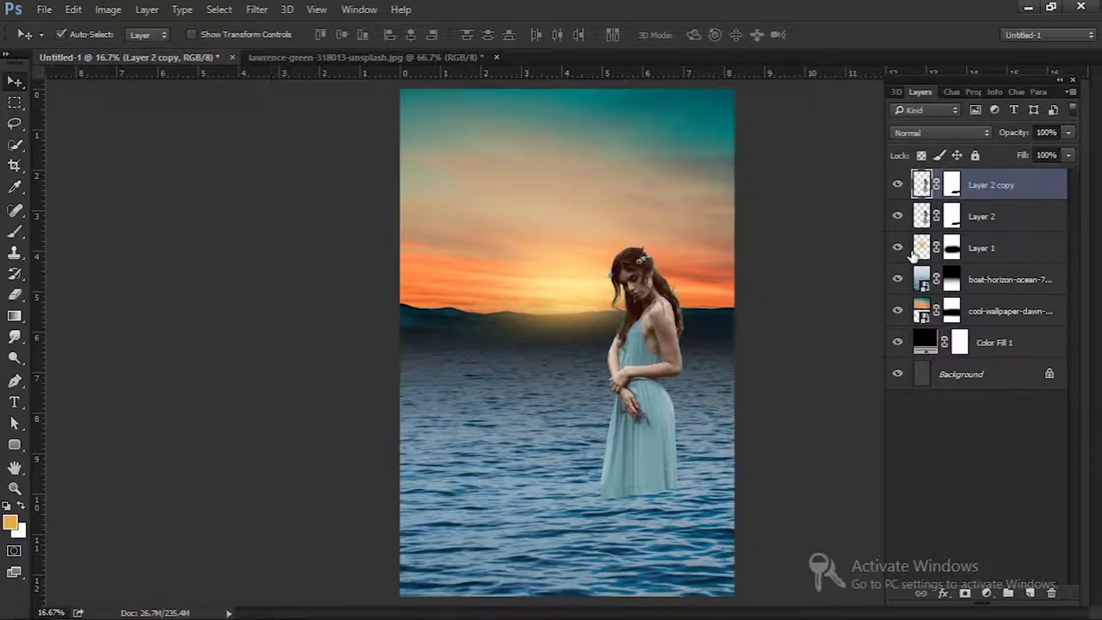
key("ctrl+t")
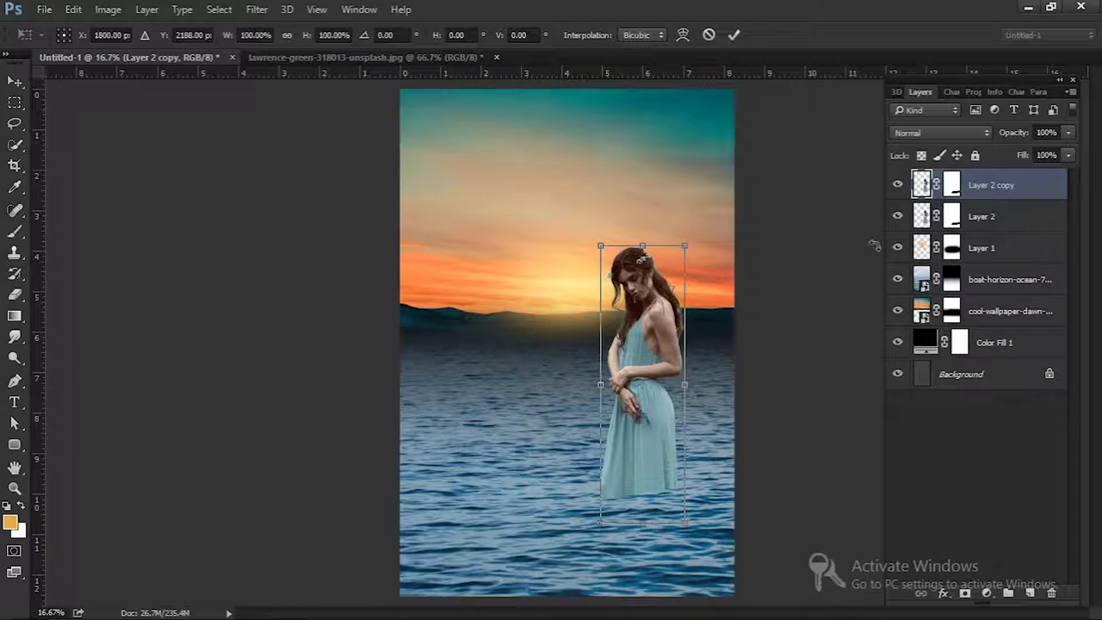
left_click_drag(648, 238, 667, 510)
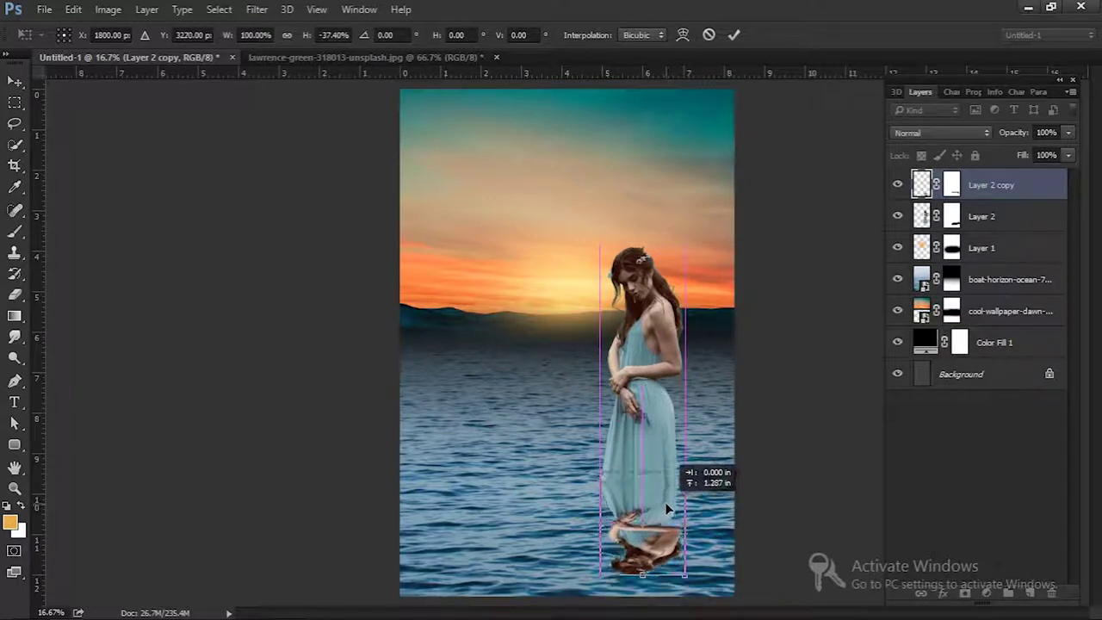
key("ctrl+minus")
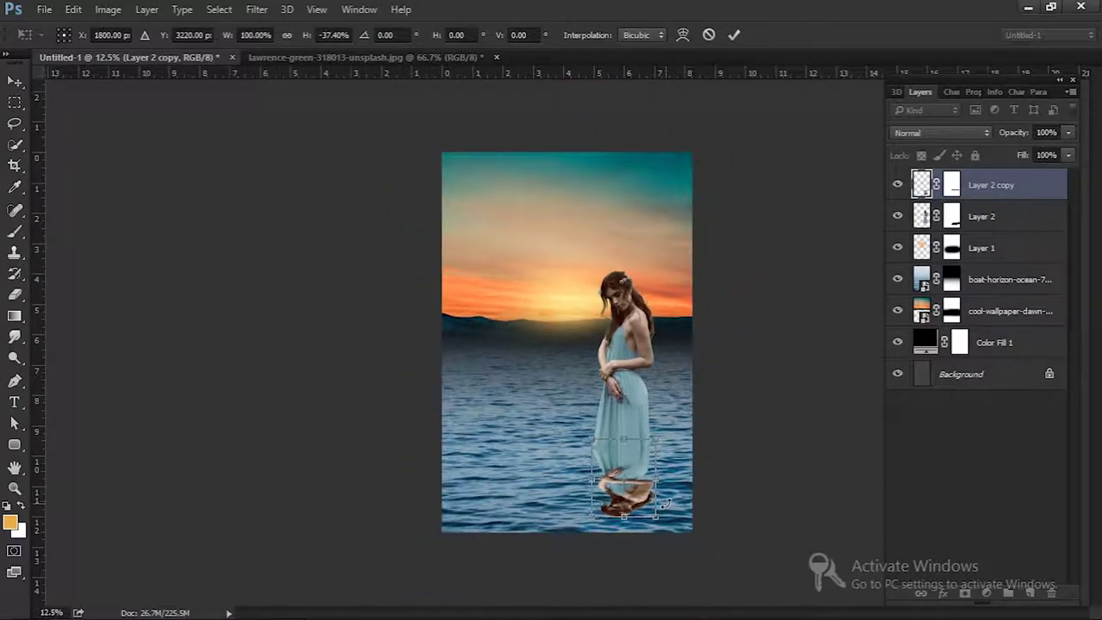
left_click_drag(624, 515, 623, 594)
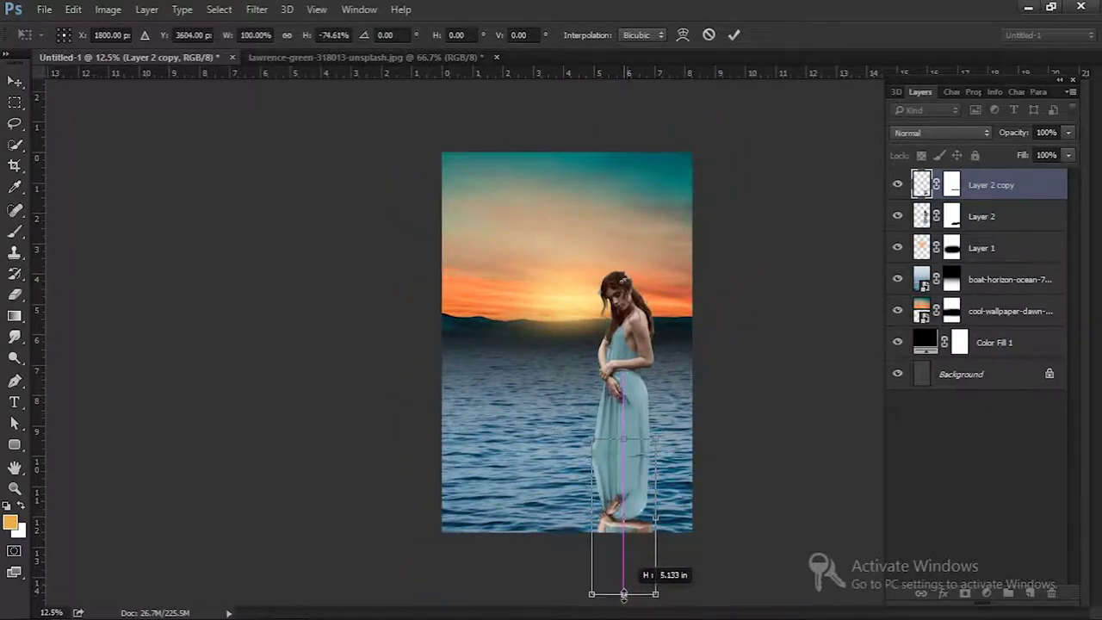
left_click_drag(627, 487, 628, 482)
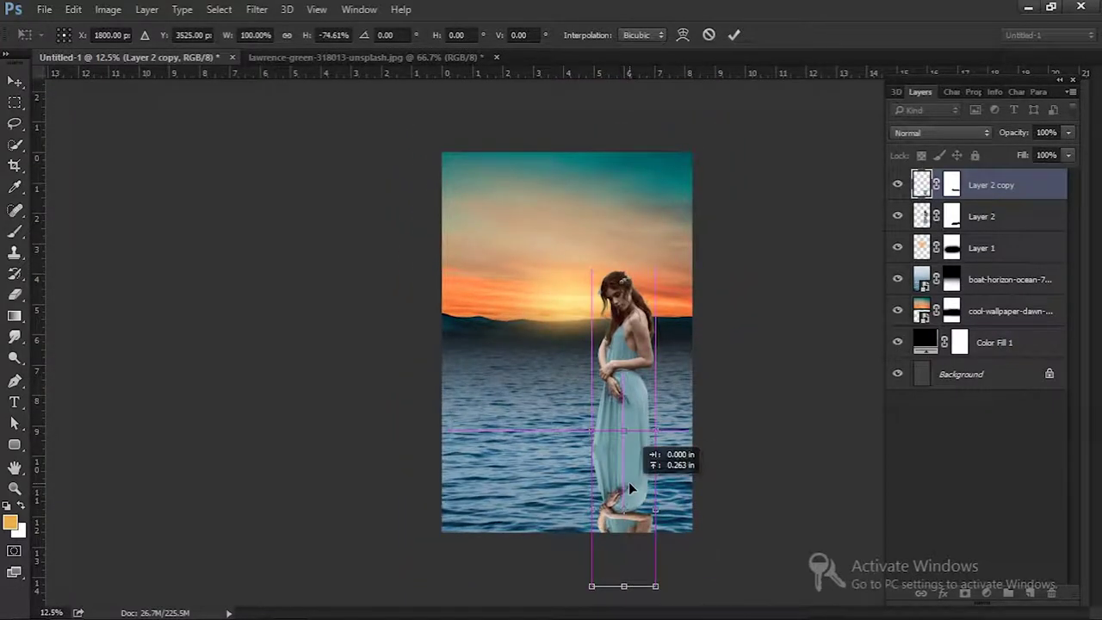
key("Return")
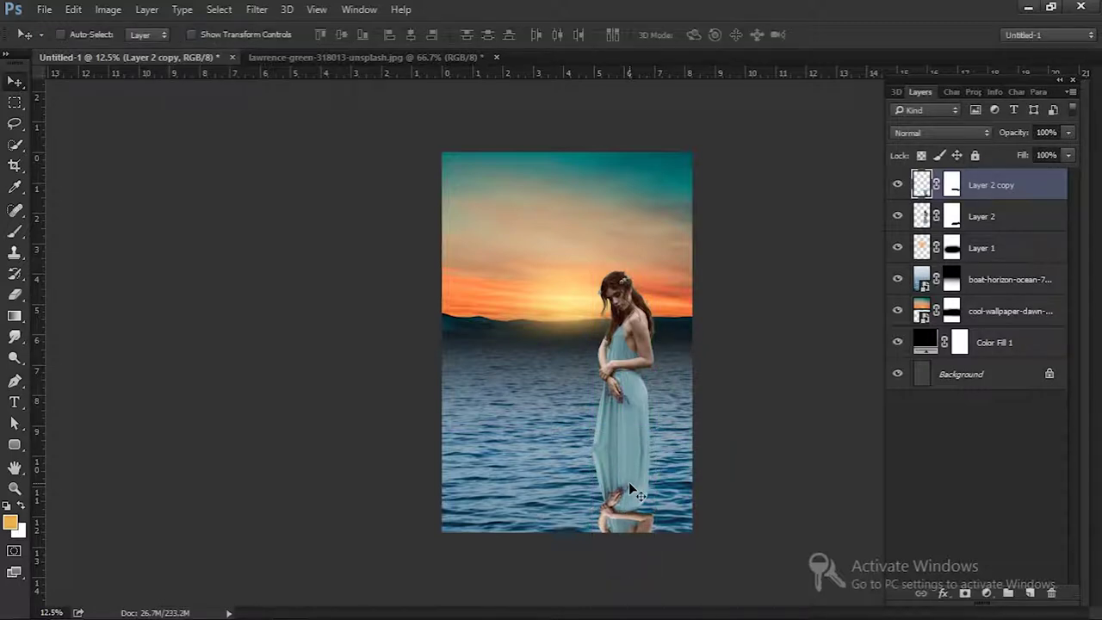
Open the Camera Raw filter on the reflection layer
key("ctrl+plus")
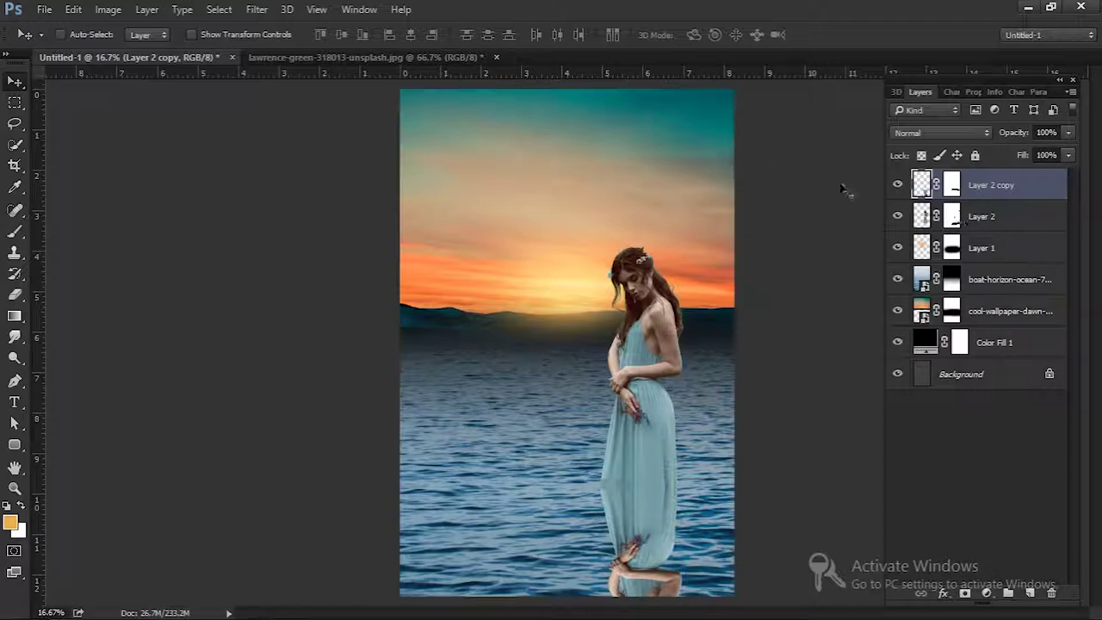
left_click(256, 9)
left_click(293, 107)
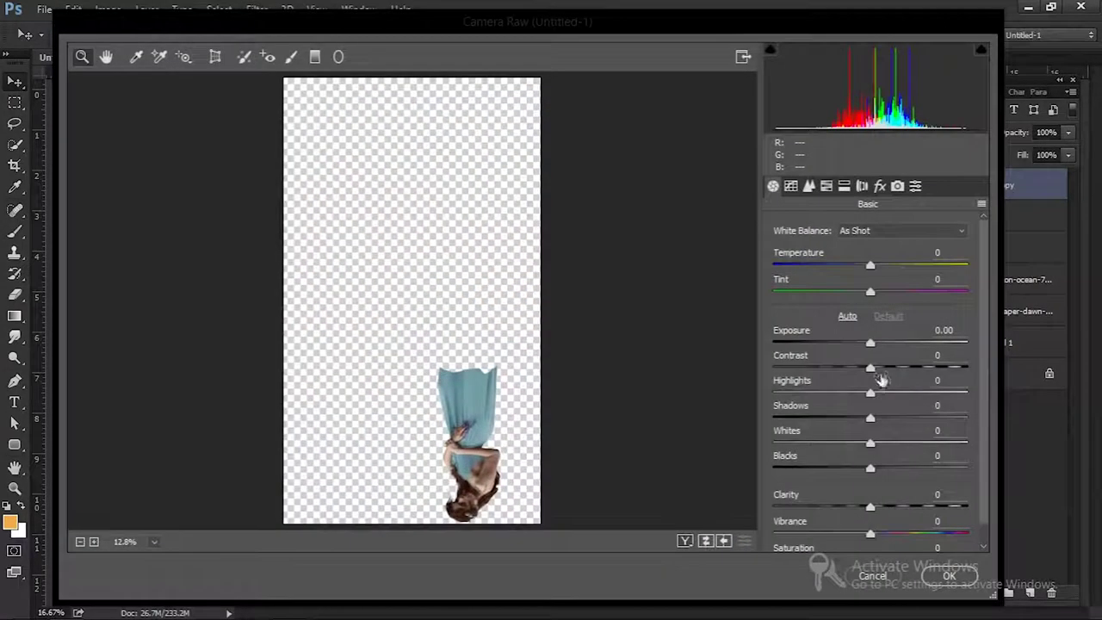
Darken the woman's reflection with a Camera Raw exposure of -1.15 and apply it
left_click_drag(870, 342, 824, 344)
left_click(931, 580)
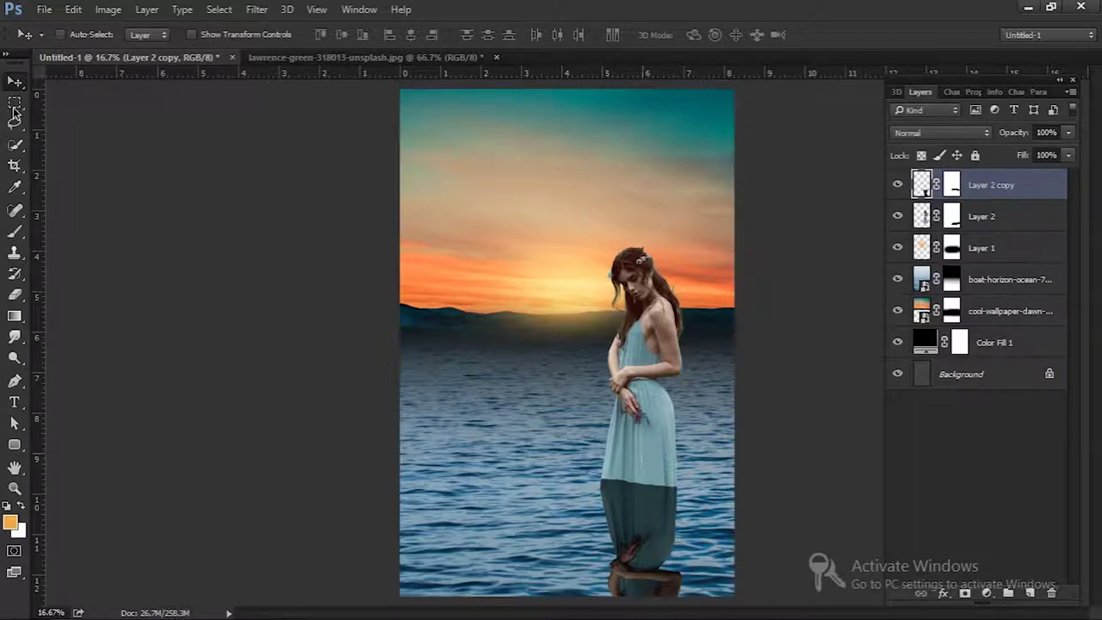
Move Layer 2 copy below Layer 2 so the woman sits above her reflection
left_click(947, 216)
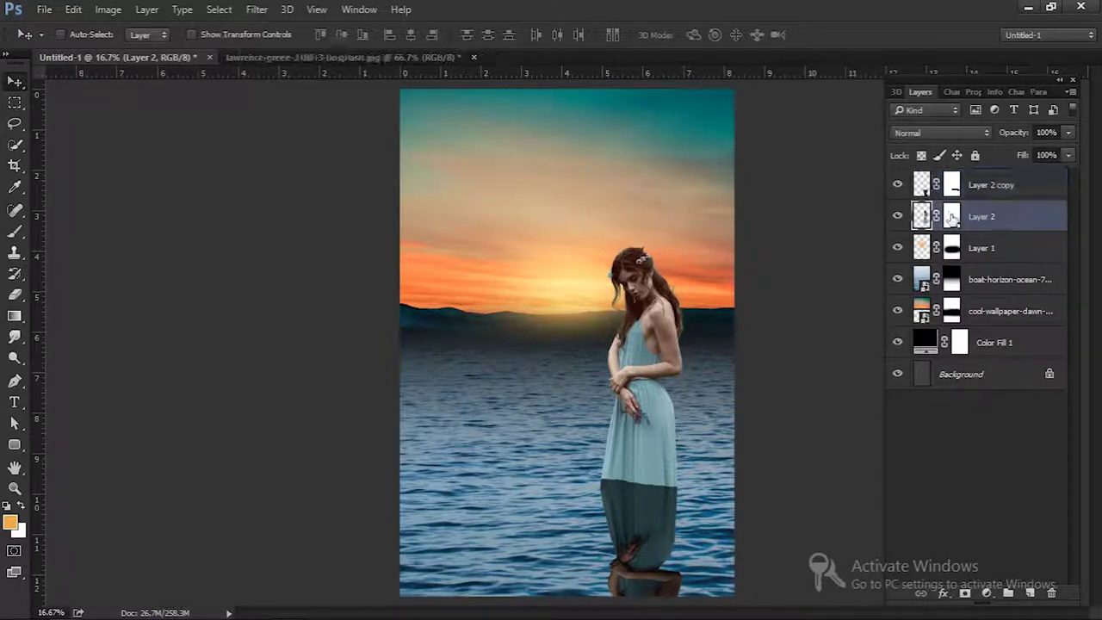
left_click(25, 231)
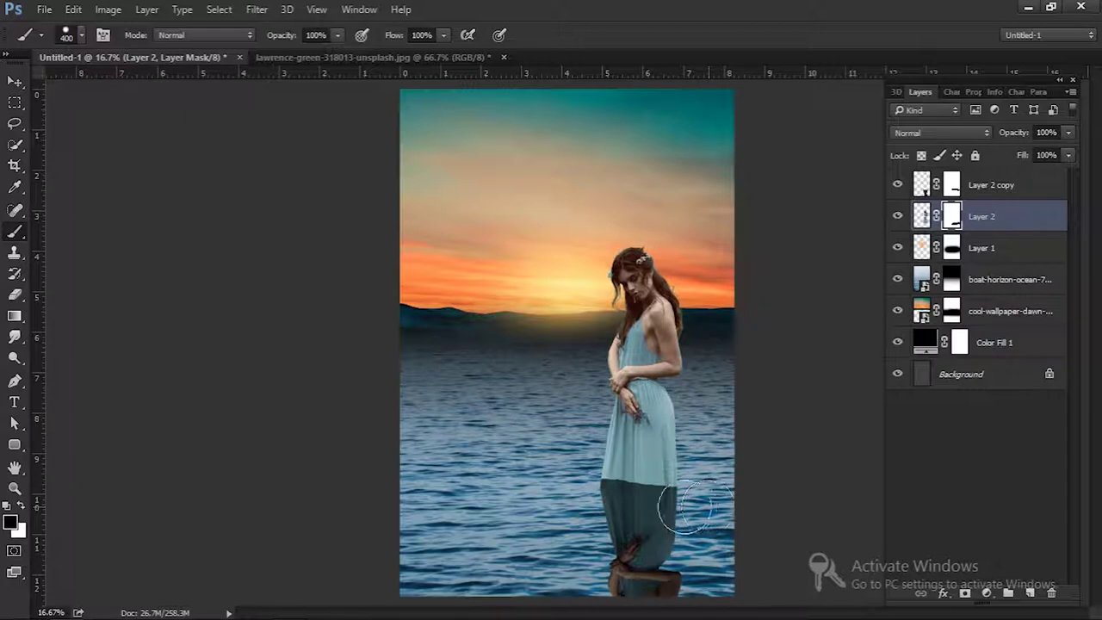
left_click(974, 191)
left_click_drag(975, 191, 956, 236)
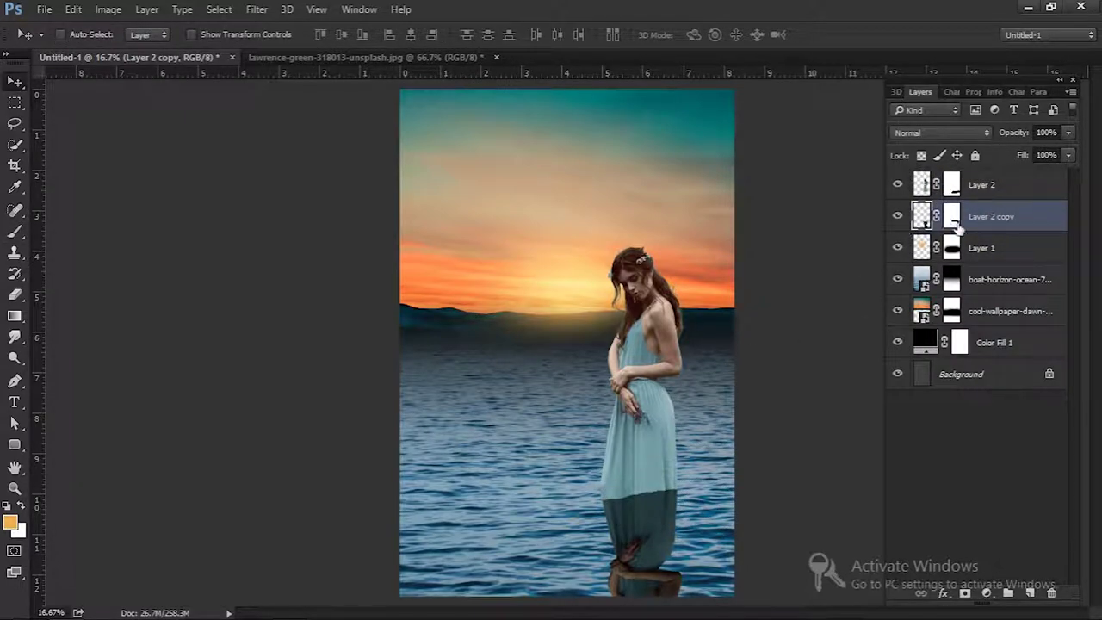
Paint black on Layer 2's mask to blend the lower dress into the water
left_click(951, 193)
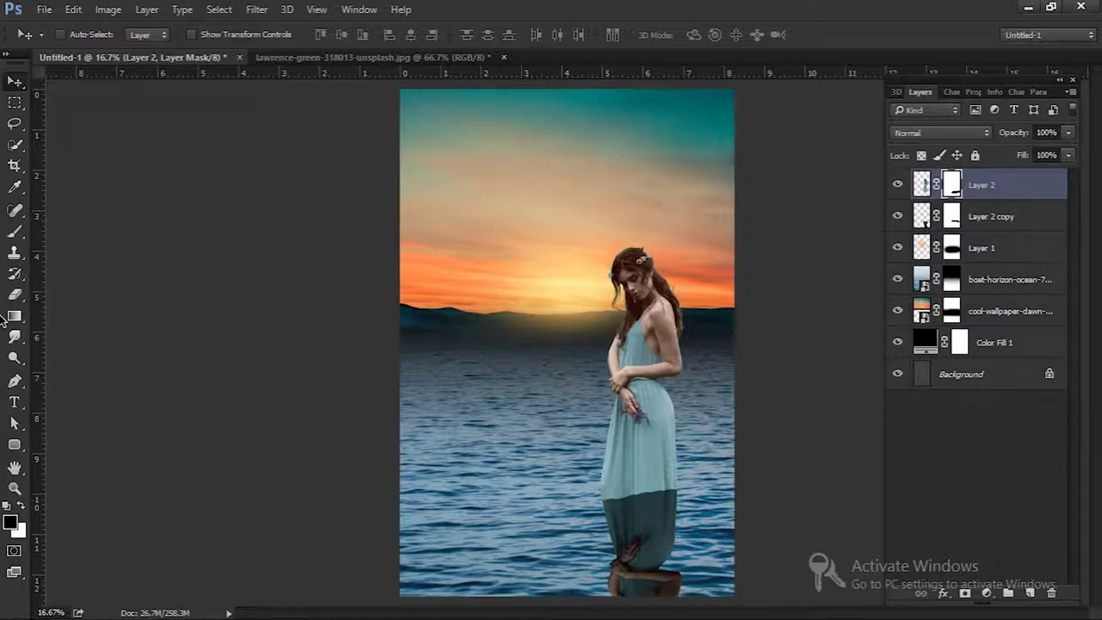
key("b")
mouse_move(634, 520)
left_mouse_down()
mouse_move(566, 529)
mouse_move(628, 517)
mouse_move(696, 525)
left_mouse_up()
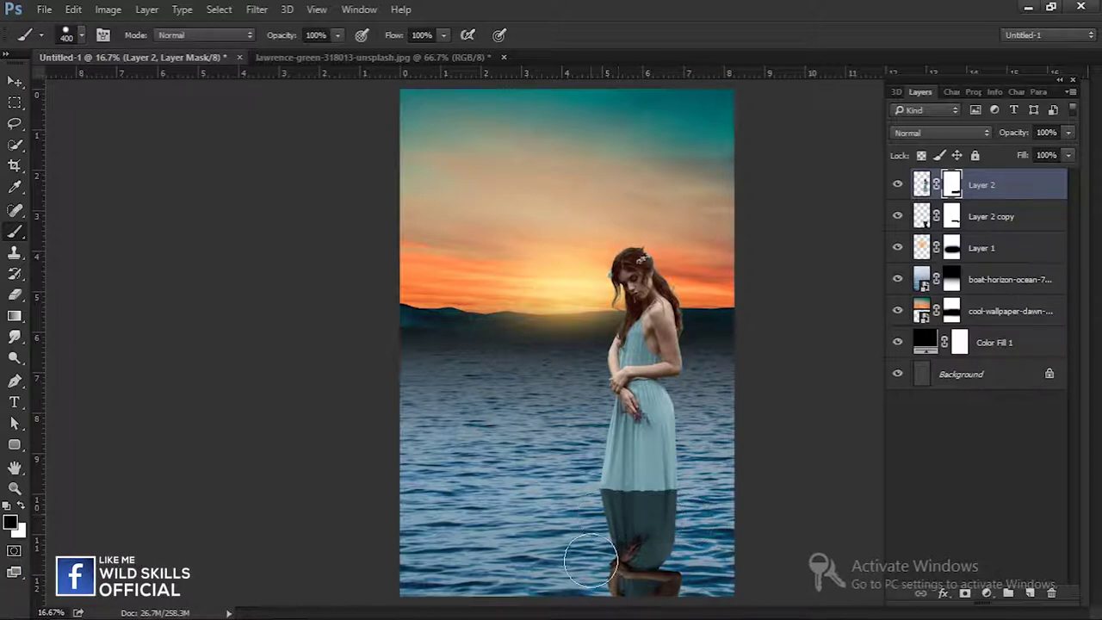
key("v")
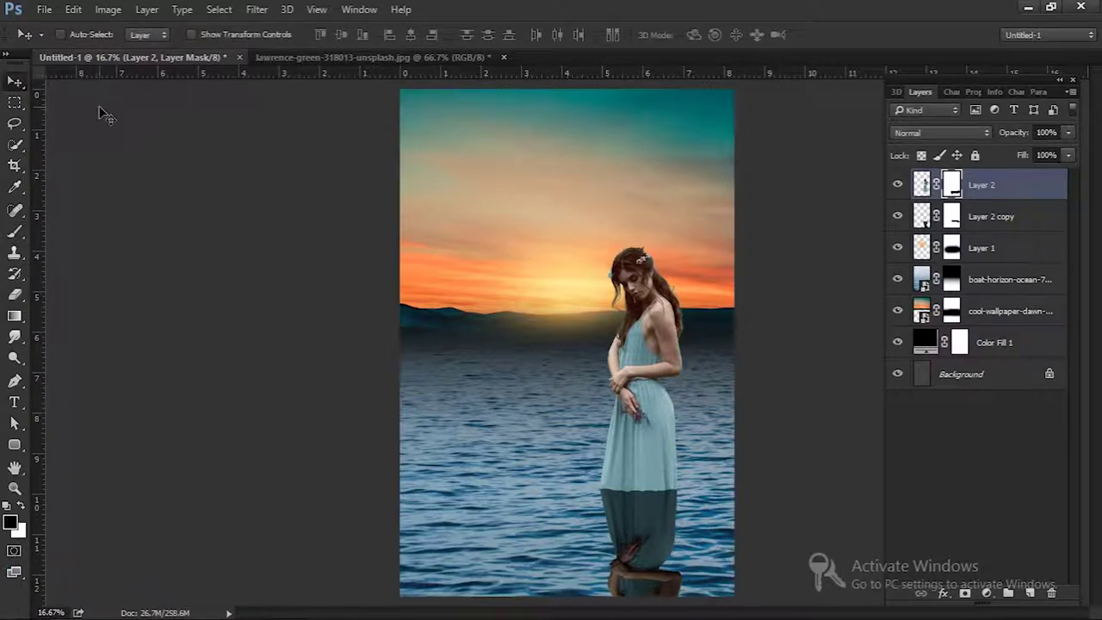
left_click(923, 184)
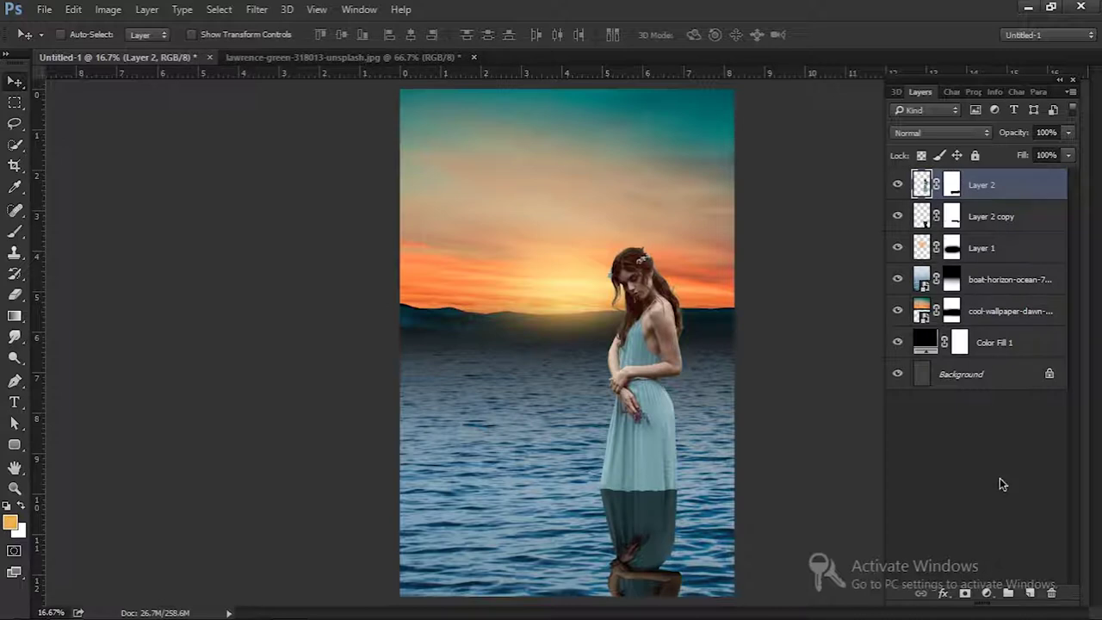
left_click(988, 593)
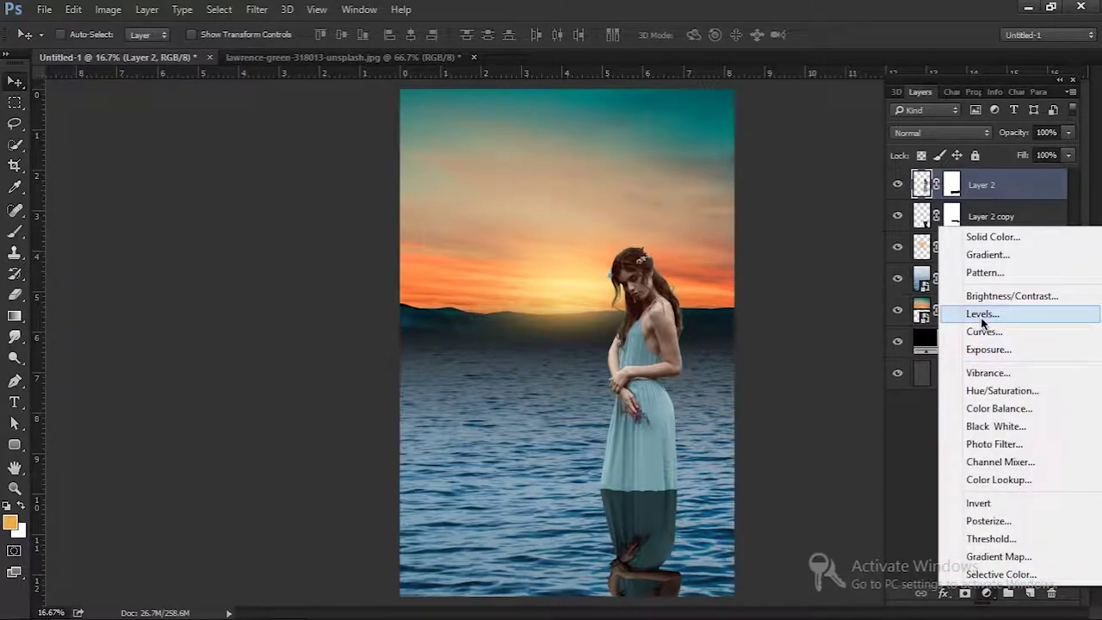
Add a Curves adjustment that pulls the midtones down, and inspect its mask in Channels
left_click(971, 330)
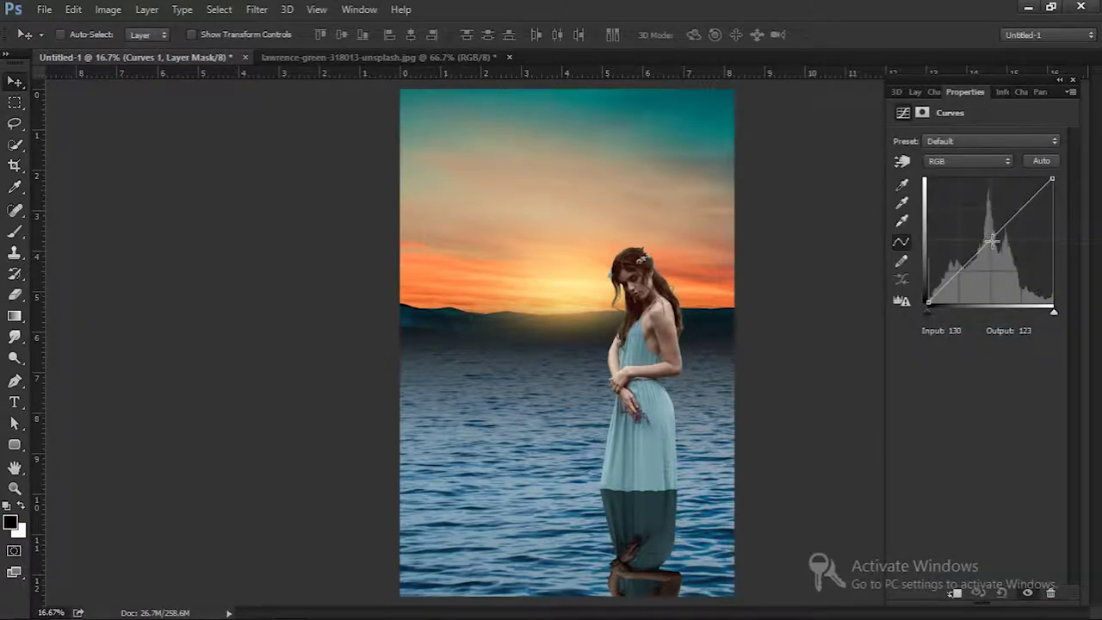
left_click_drag(988, 242, 1003, 251)
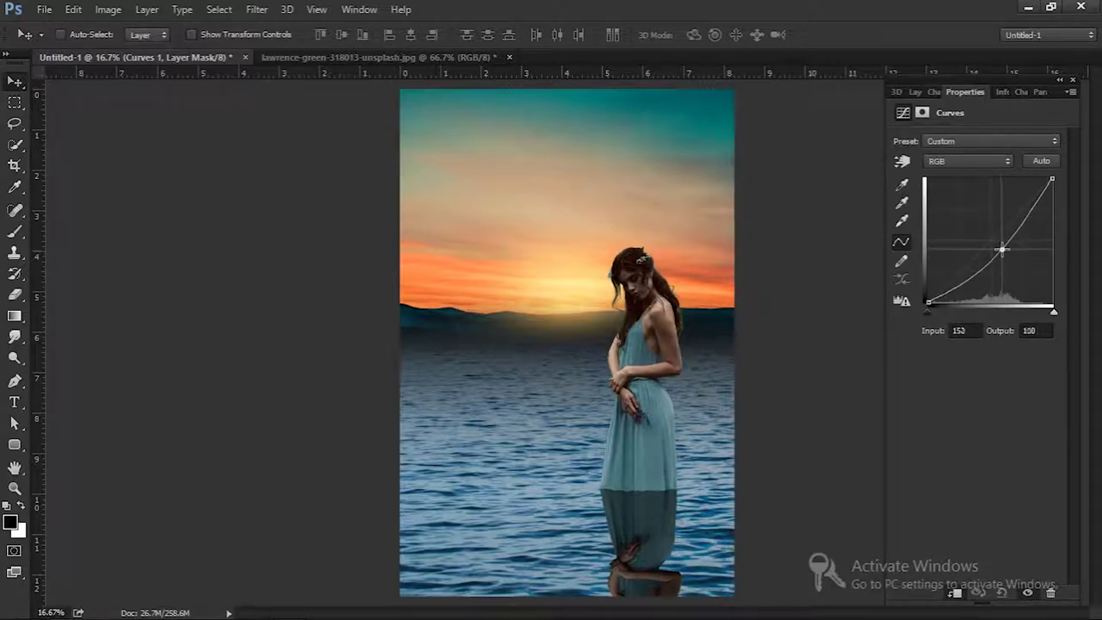
left_click(930, 92)
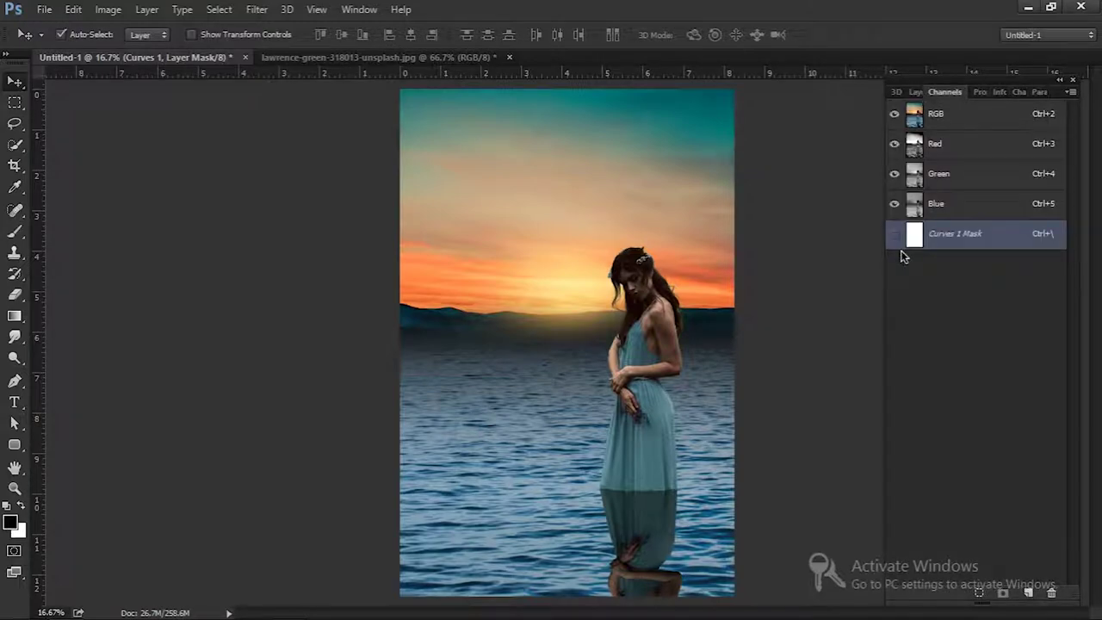
Zoom in on the dress and reselect Layer 2 in the Layers panel
key("ctrl+plus")
key("ctrl+plus")
left_click_drag(749, 453, 640, 317)
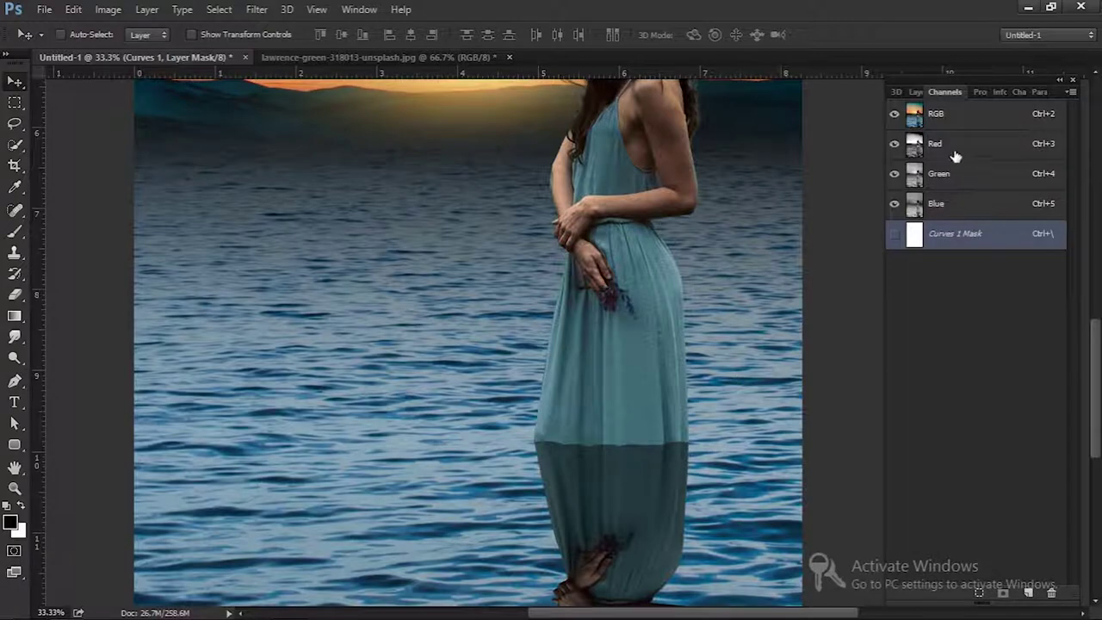
left_click(914, 93)
left_click(926, 229)
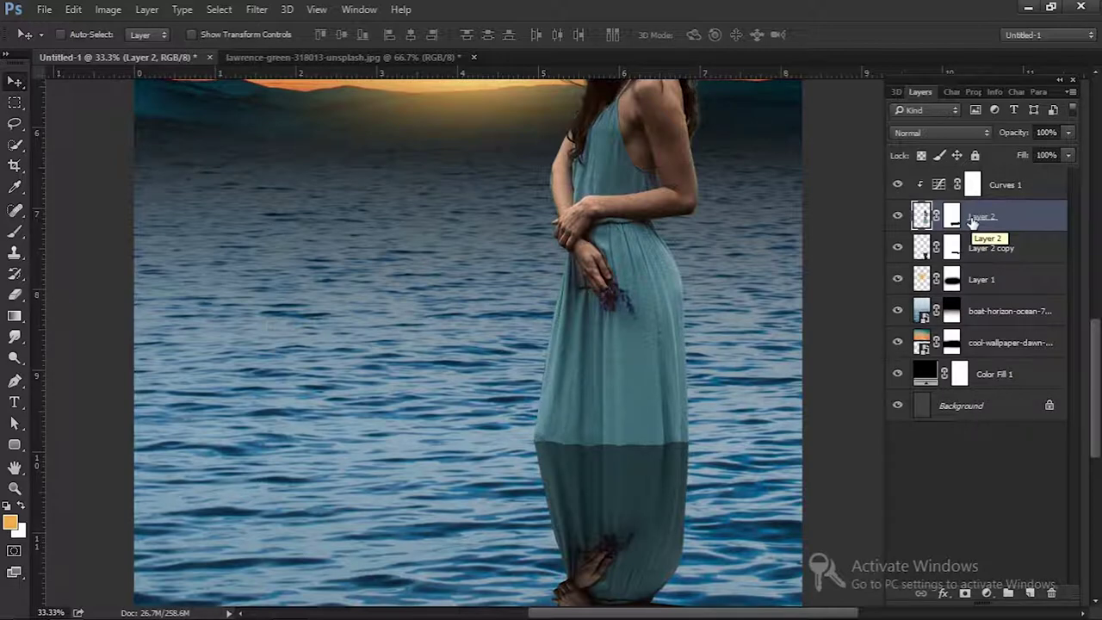
Create a clipped Layer 3 above Layer 2, filled with 5c5c5c grey, in Overlay mode
key("ctrl")
key("ctrl+shift+n")
key("Return")
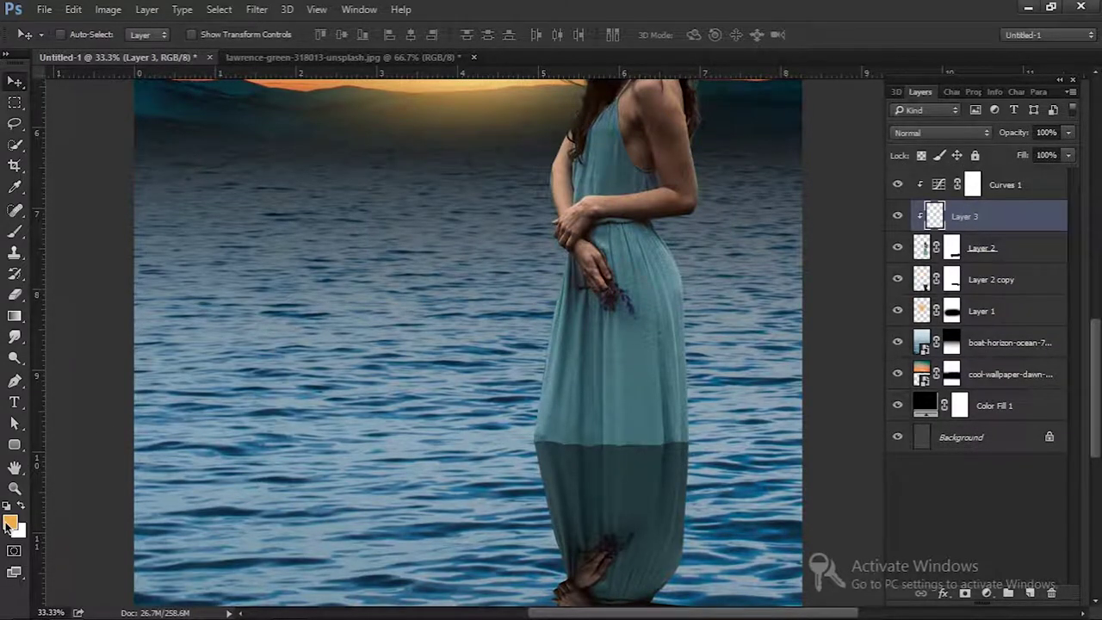
left_click(10, 523)
left_click(3, 201)
left_click(393, 61)
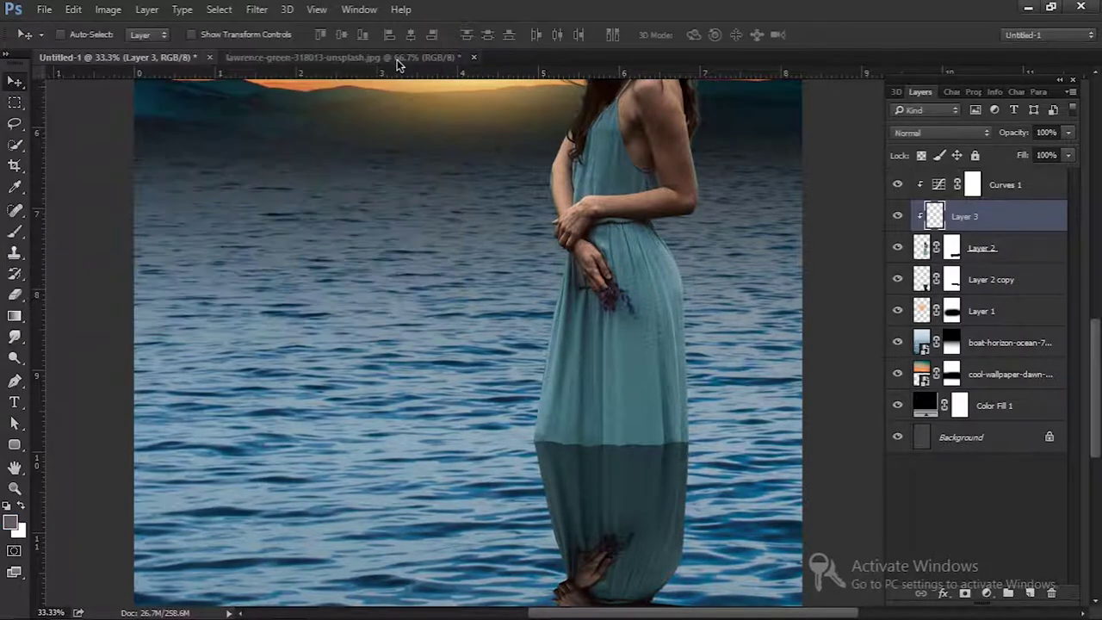
key("alt+BackSpace")
left_click(938, 132)
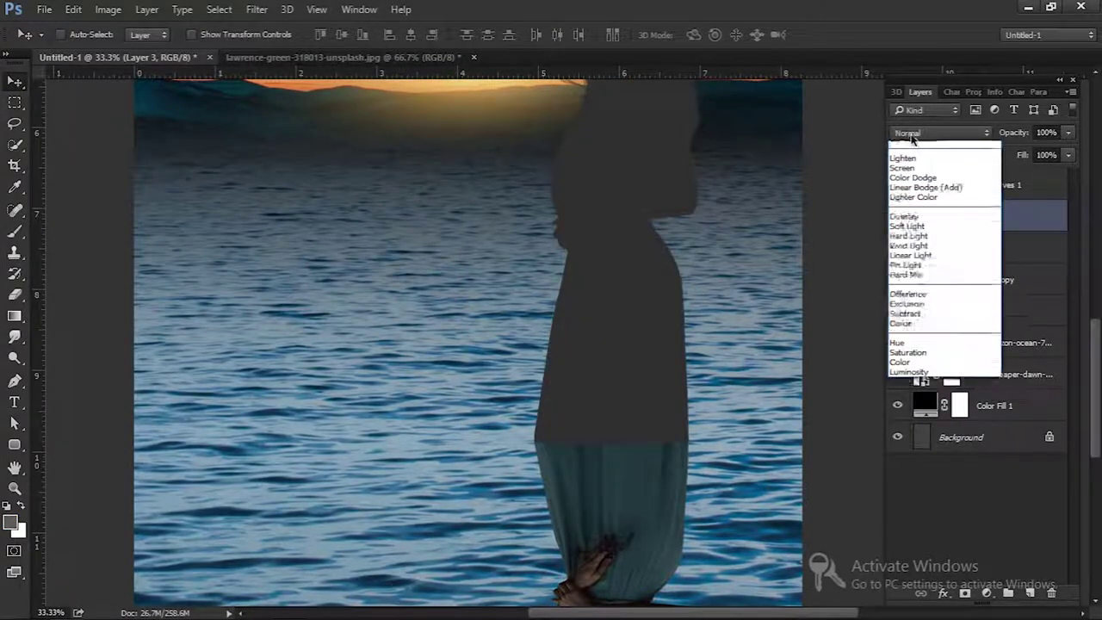
left_click(907, 296)
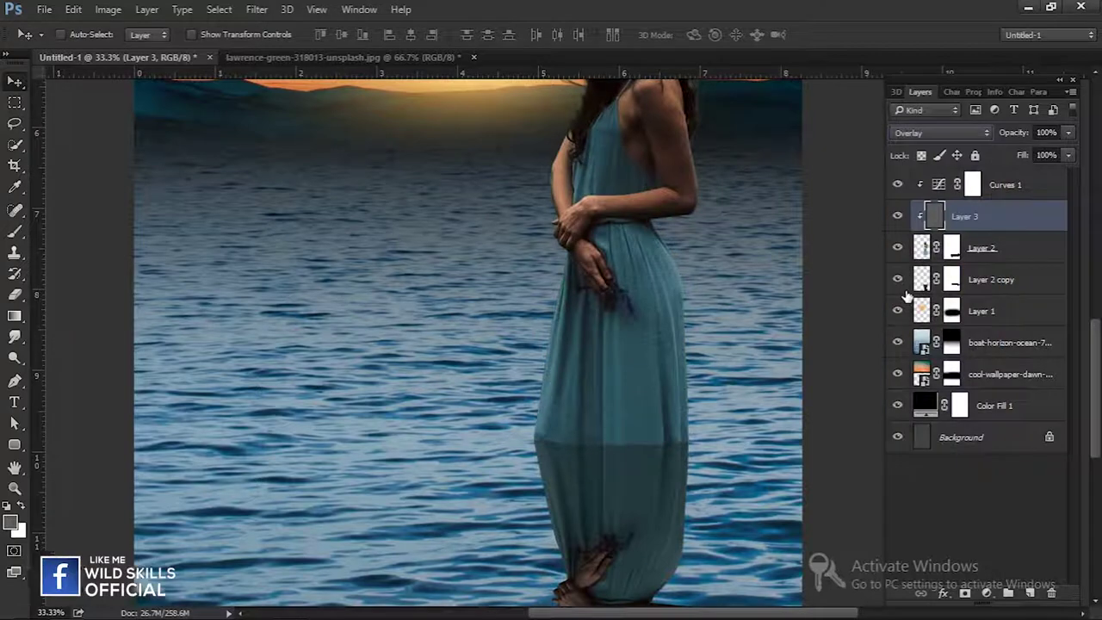
Ease the Curves 1 point to 142/108 and reselect Layer 3
left_click_drag(635, 143, 640, 307)
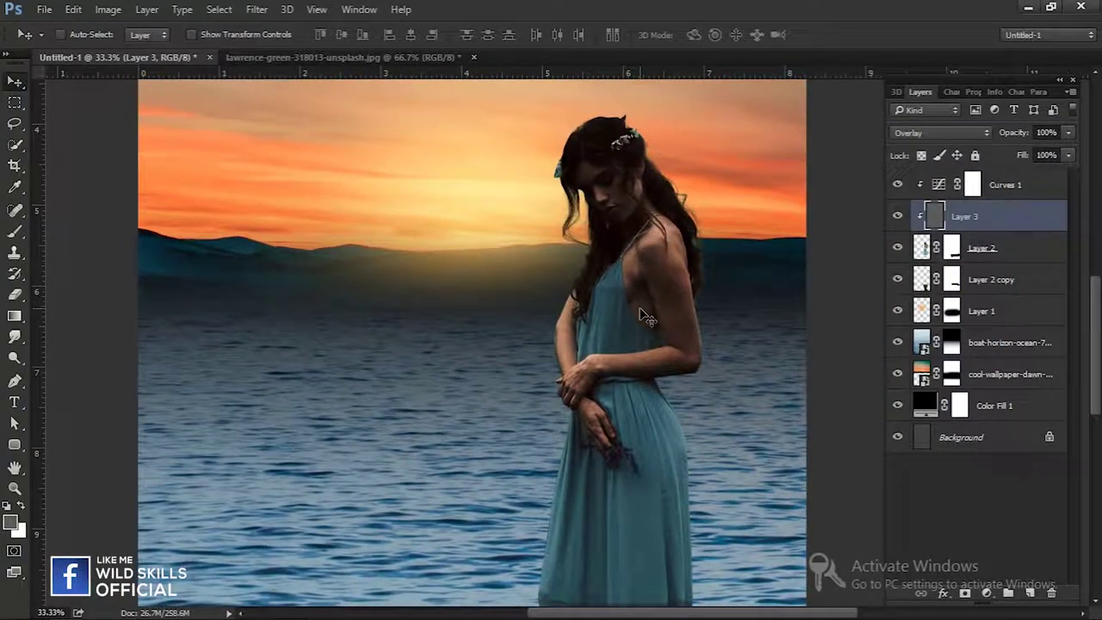
double_click(939, 184)
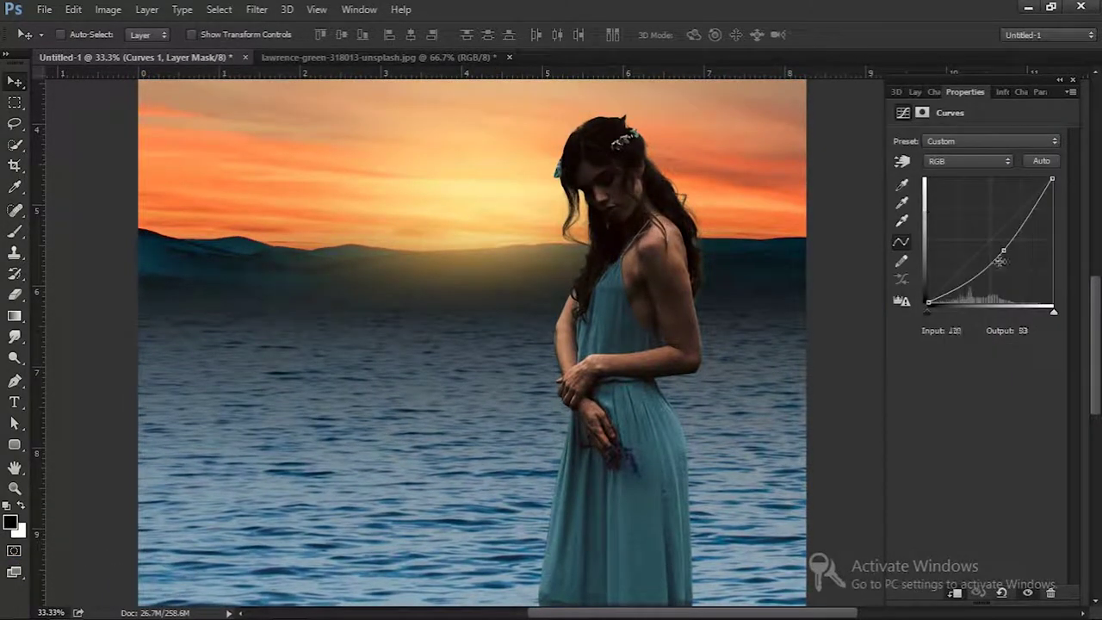
left_click_drag(999, 261, 994, 258)
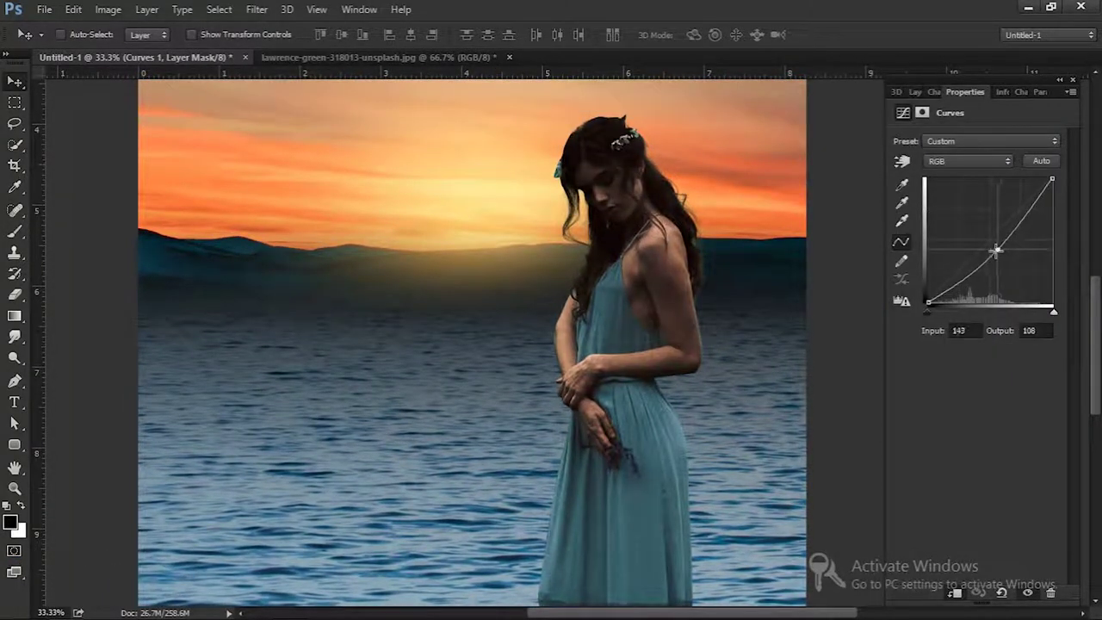
left_click(916, 93)
left_click(943, 219)
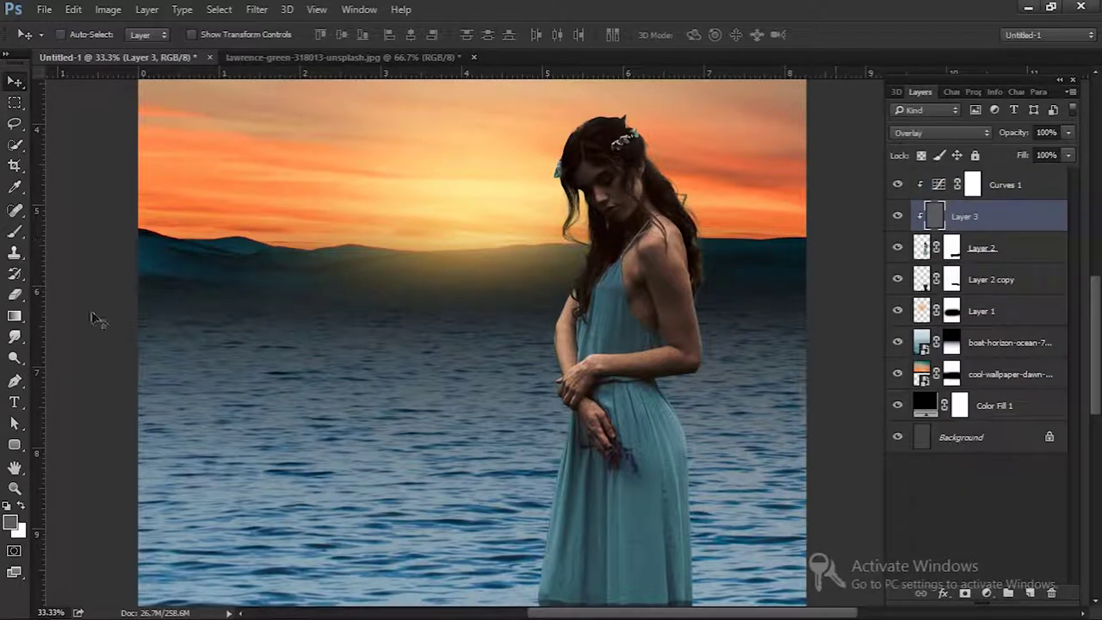
left_click(15, 356)
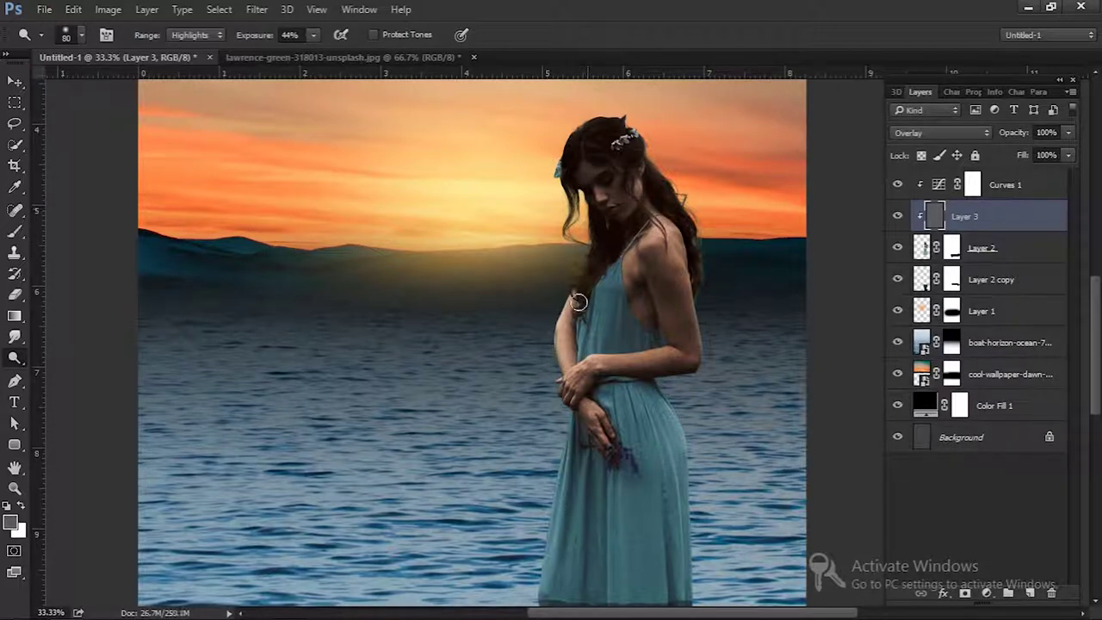
Dodge the dress's right edge at Highlights 44% with a 150–175 brush, then zoom to 50%
left_click_drag(566, 483, 584, 318)
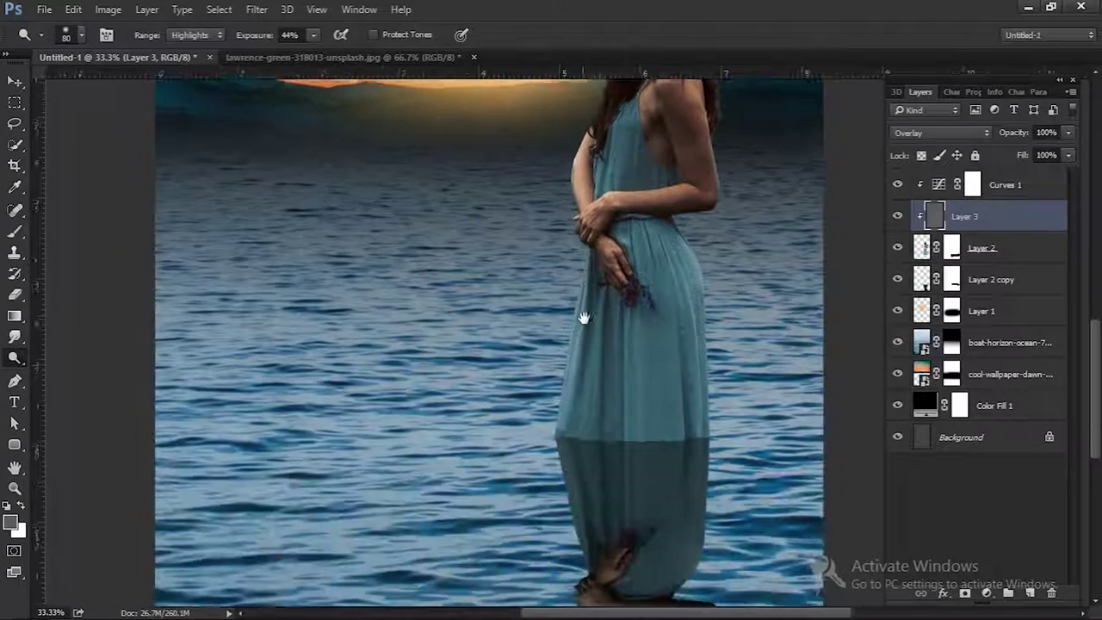
key("bracketright")
key("bracketright")
key("bracketright")
key("bracketright")
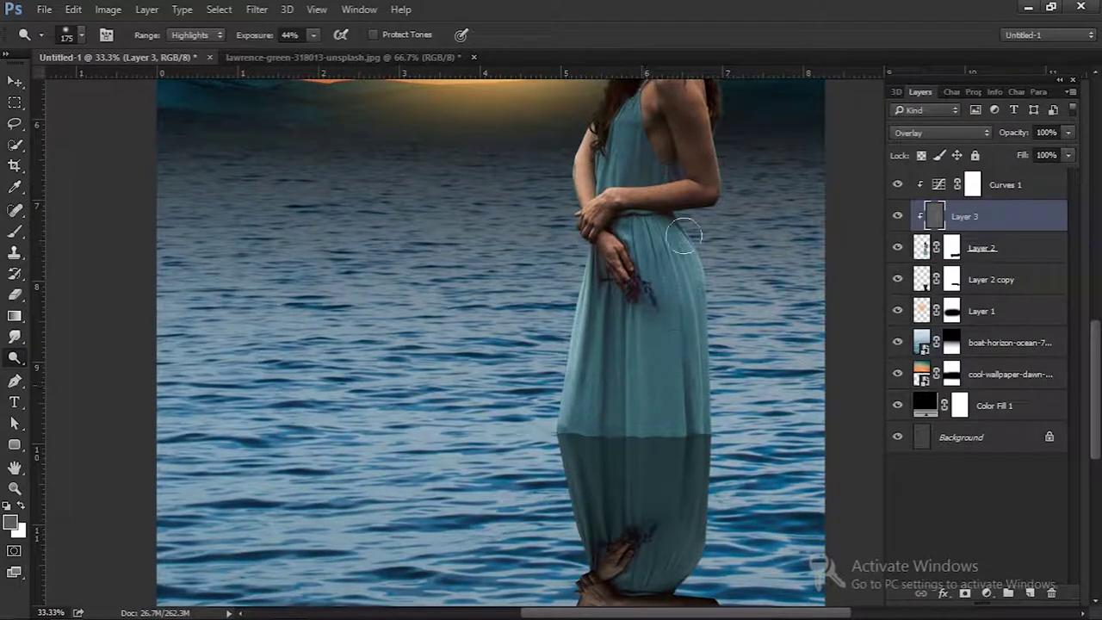
left_click_drag(693, 219, 705, 349)
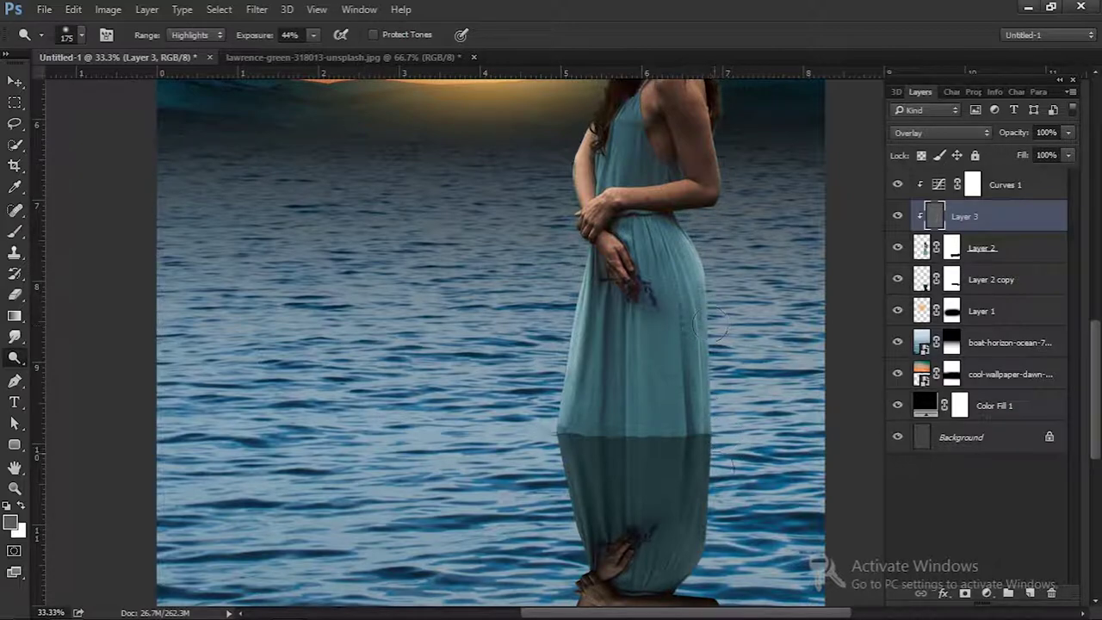
mouse_move(729, 93)
left_mouse_down()
mouse_move(744, 300)
mouse_move(705, 457)
left_mouse_up()
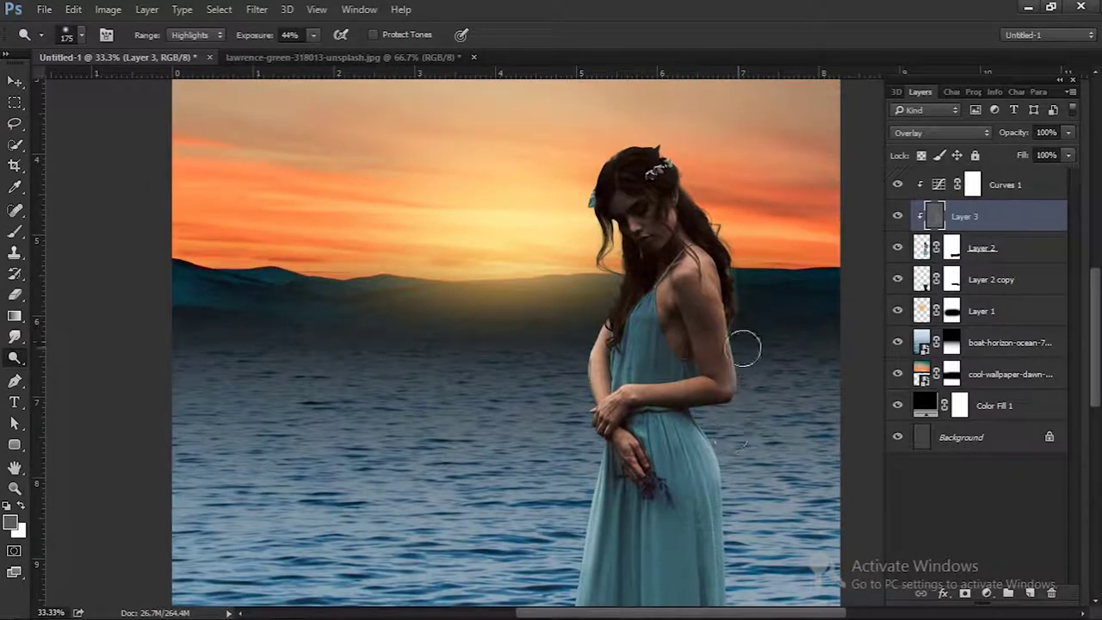
key("bracketleft")
key("bracketleft")
key("bracketleft")
key("bracketleft")
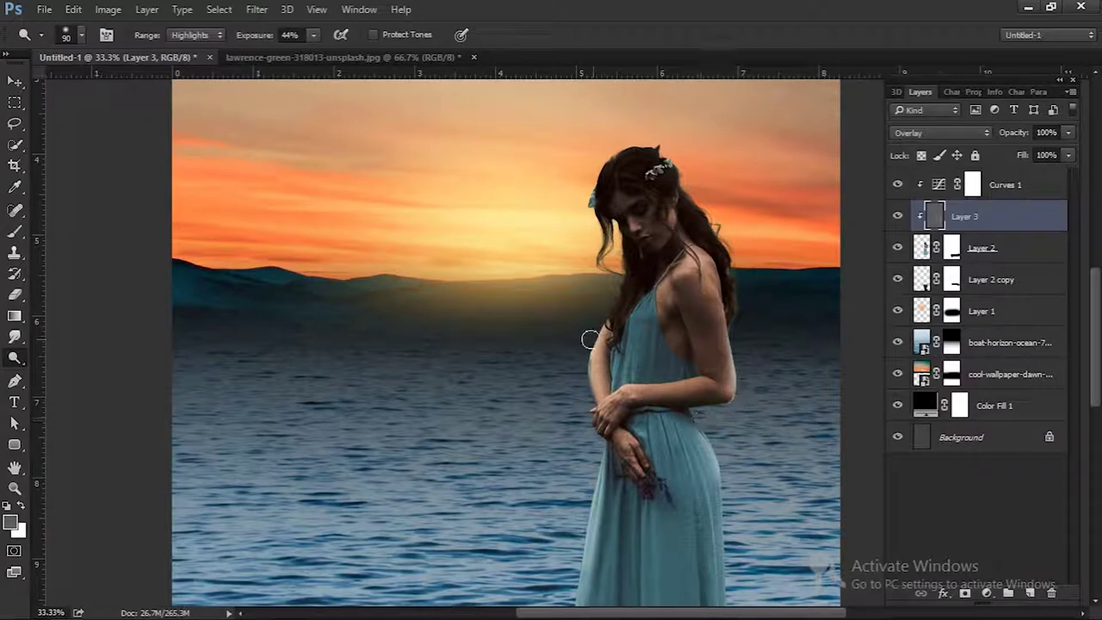
key("bracketright")
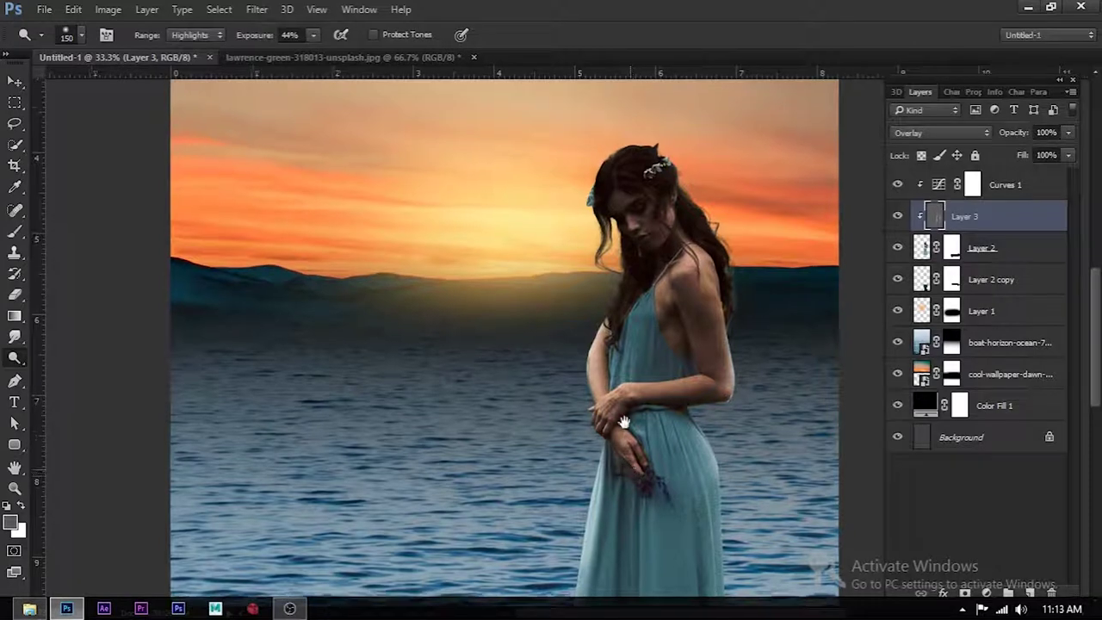
scroll(594, 361, "down", 5)
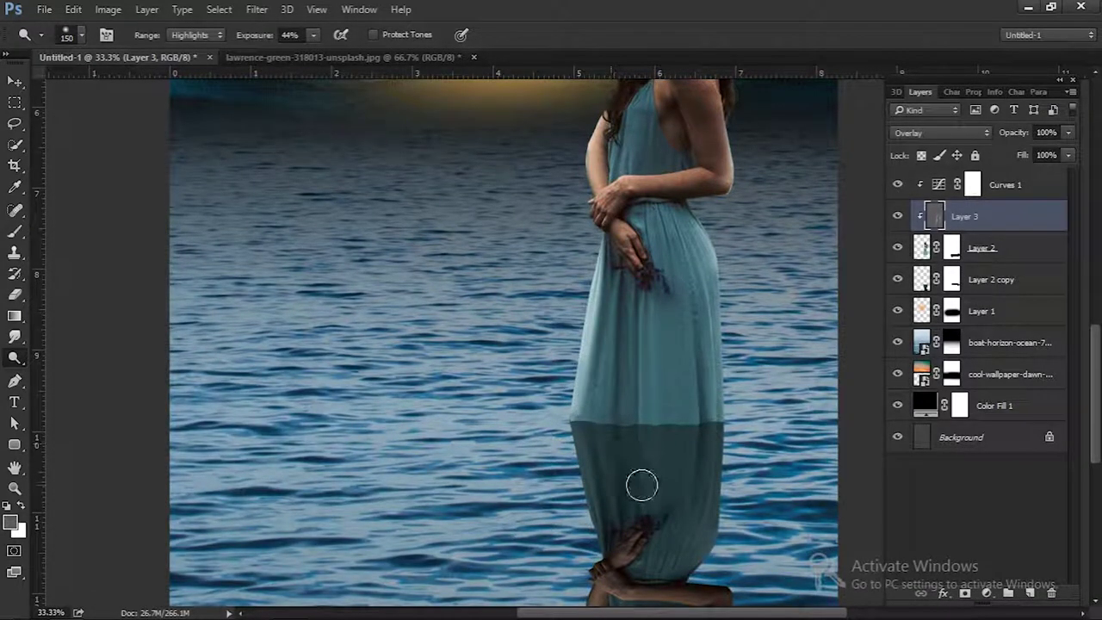
key("ctrl+plus")
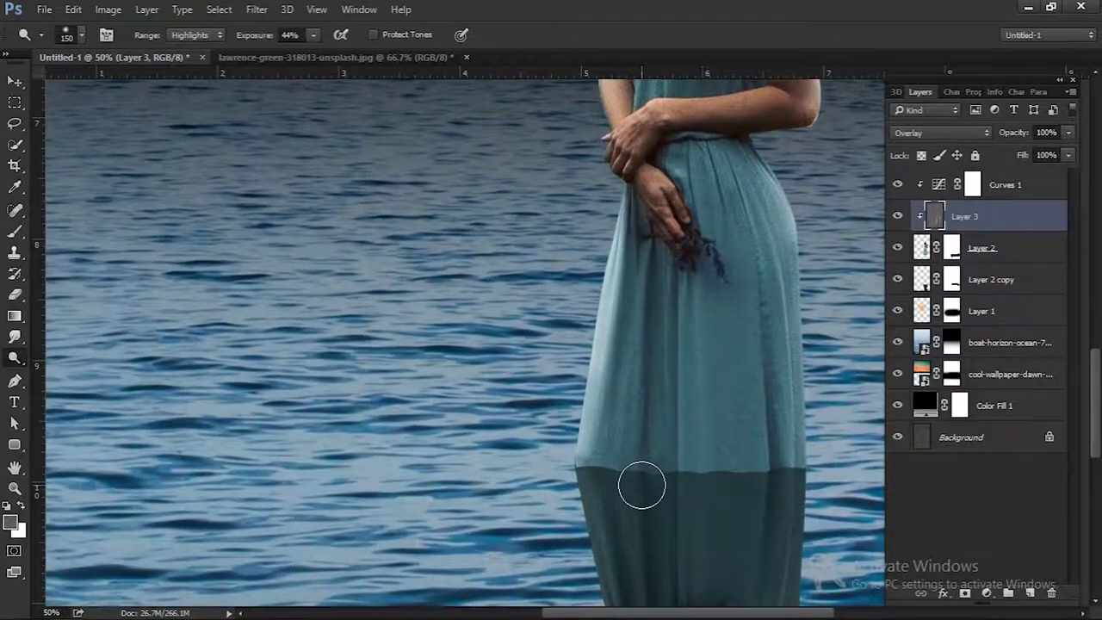
Switch to the Burn tool with a 700 brush and darken the dress hem
right_click(14, 357)
left_click(82, 372)
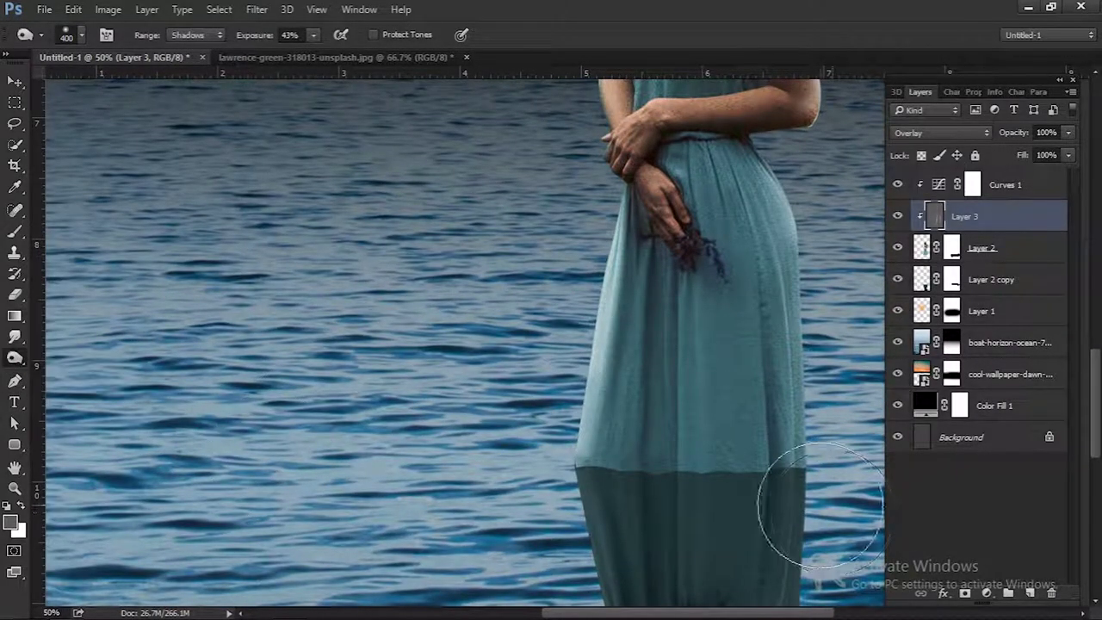
key("bracketright")
key("bracketright")
key("bracketright")
scroll(714, 456, "up", 2)
mouse_move(775, 540)
left_mouse_down()
mouse_move(577, 554)
mouse_move(775, 546)
mouse_move(631, 560)
left_mouse_up()
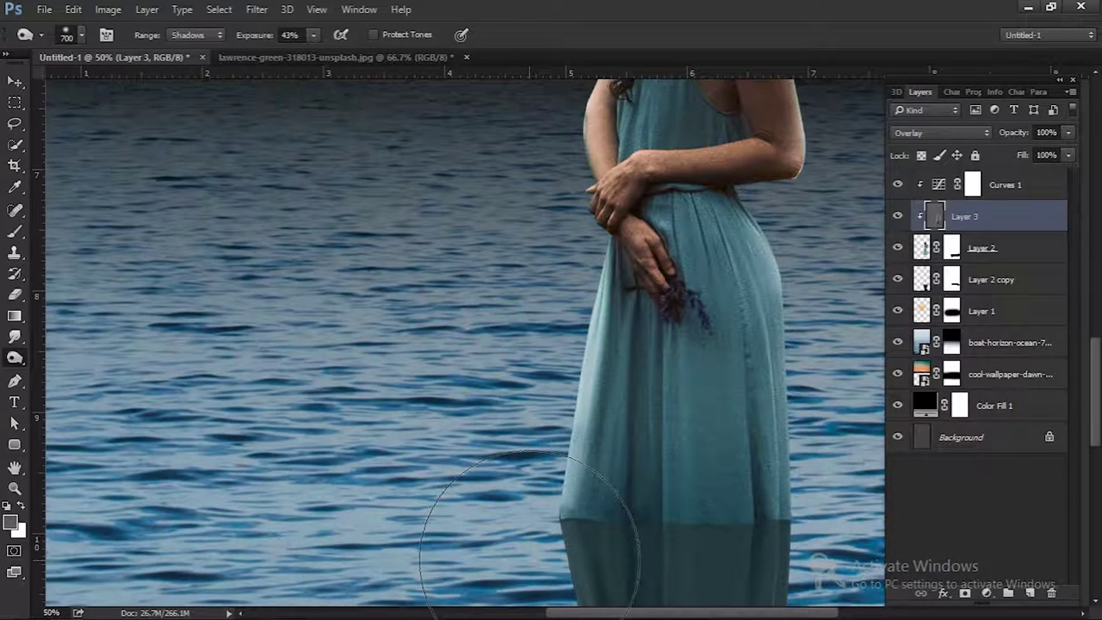
mouse_move(732, 257)
left_mouse_down()
mouse_move(684, 438)
mouse_move(677, 352)
left_mouse_up()
key("bracketleft")
key("bracketleft")
key("bracketleft")
key("bracketleft")
key("bracketleft")
key("bracketleft")
key("bracketleft")
Lower burn exposure to 27% and darken the belt, skirt folds and dress's left edge
left_click(313, 36)
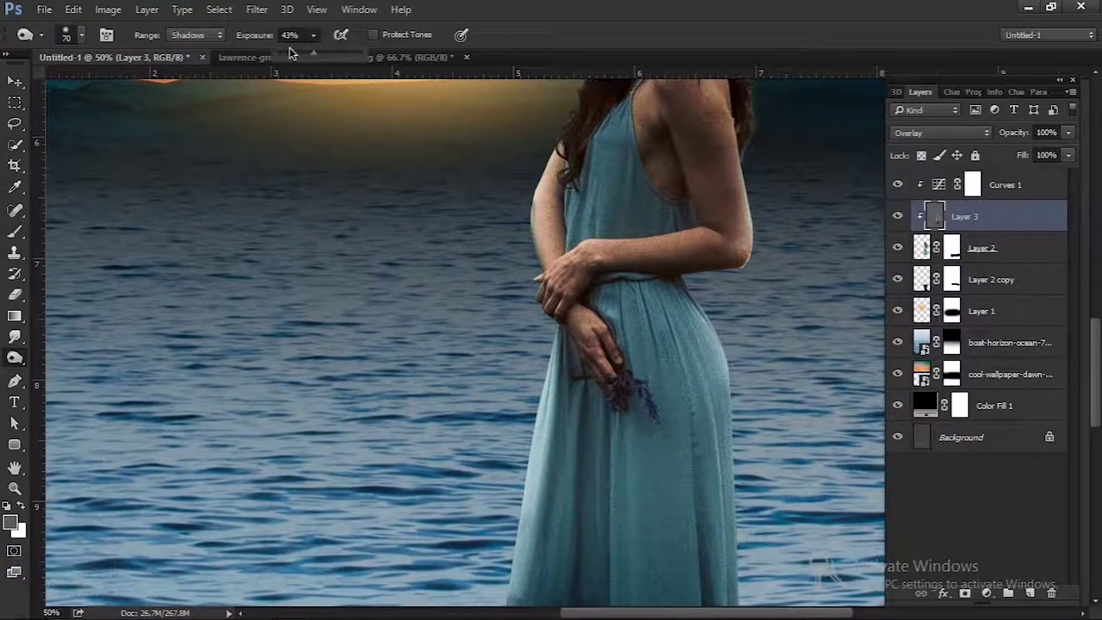
left_click(589, 398)
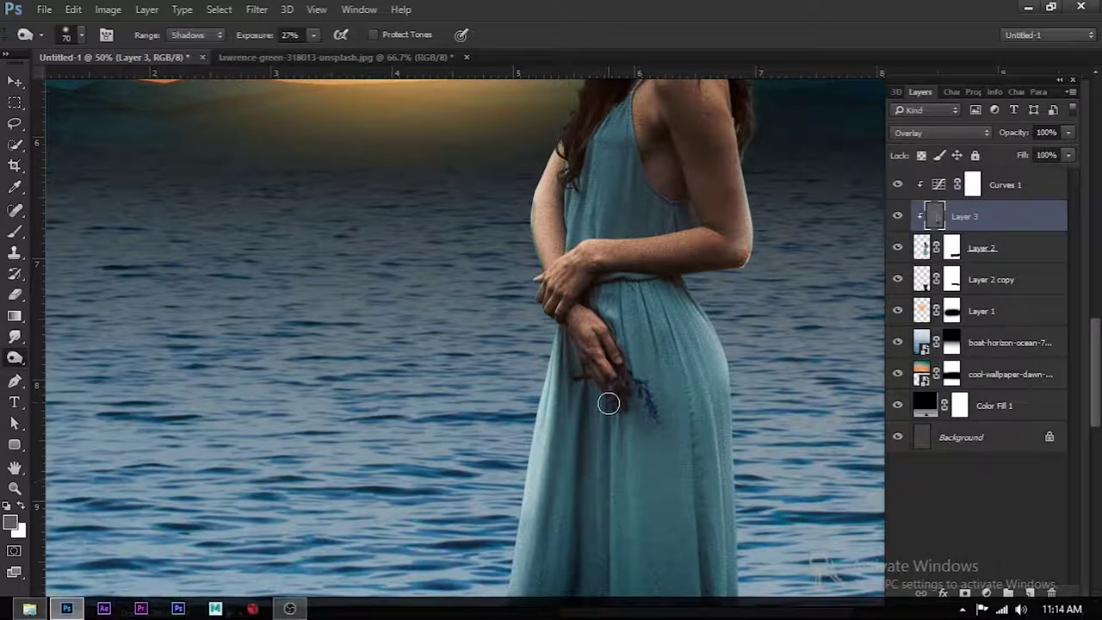
scroll(684, 473, "down", 3)
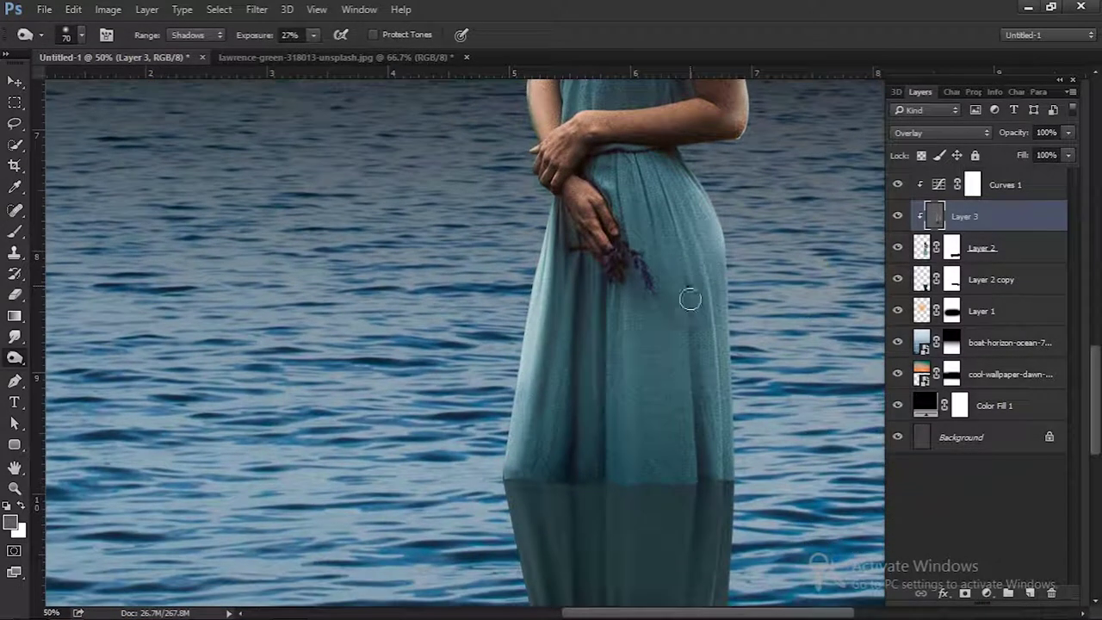
left_click_drag(635, 155, 617, 308)
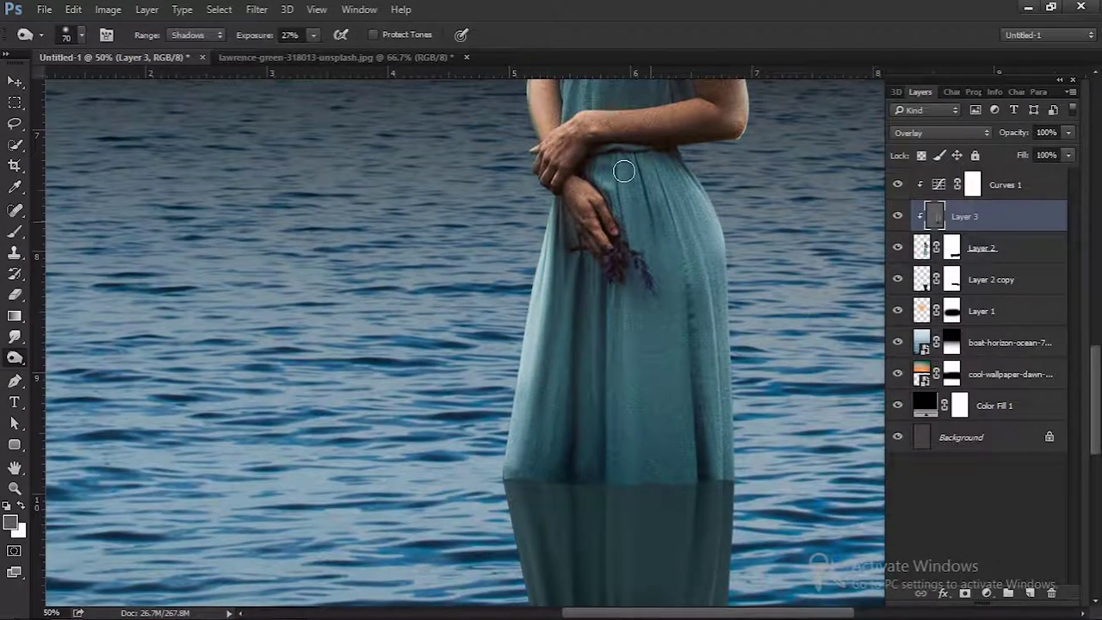
key("bracketleft")
key("bracketleft")
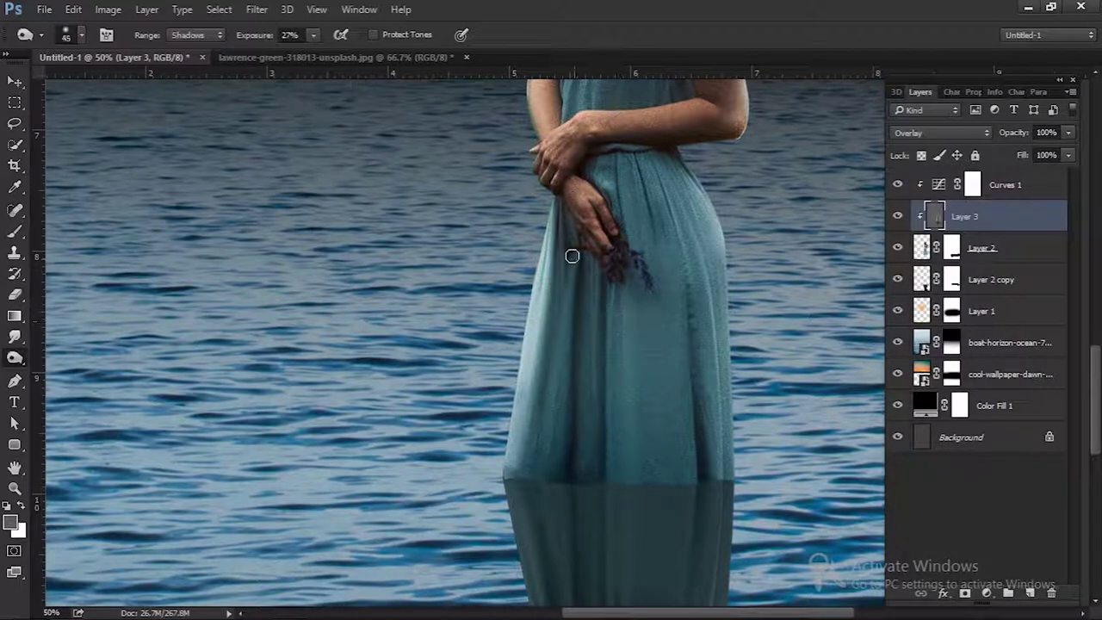
left_click_drag(564, 215, 545, 336)
left_click_drag(556, 266, 527, 489)
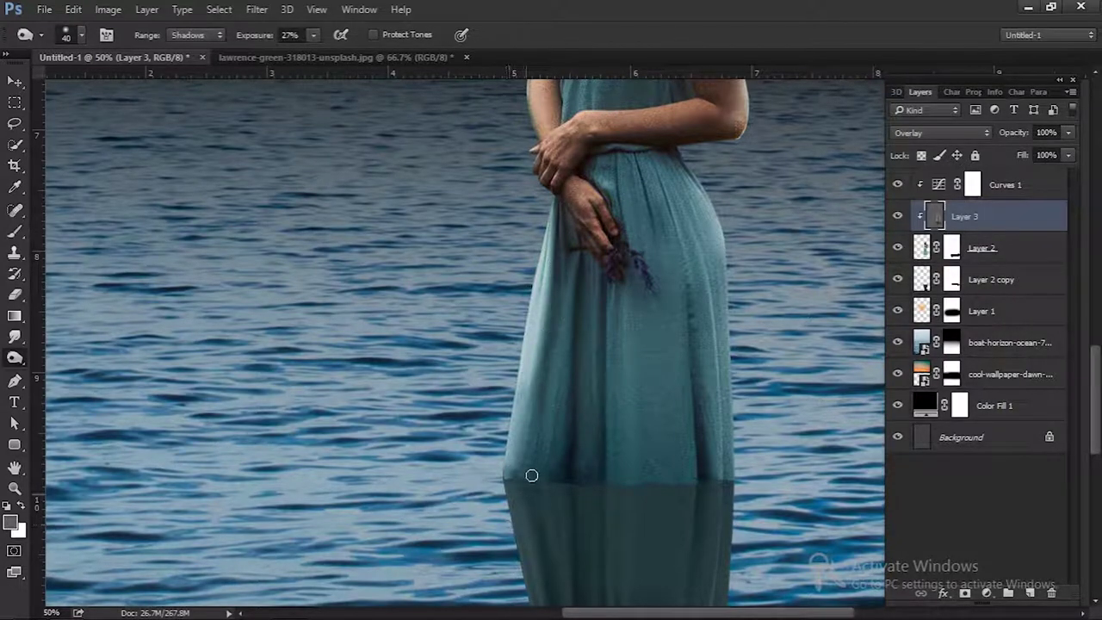
Burn the back of the woman's arm, then switch to a smaller Dodge brush
scroll(643, 295, "up", 2)
scroll(634, 322, "up", 3)
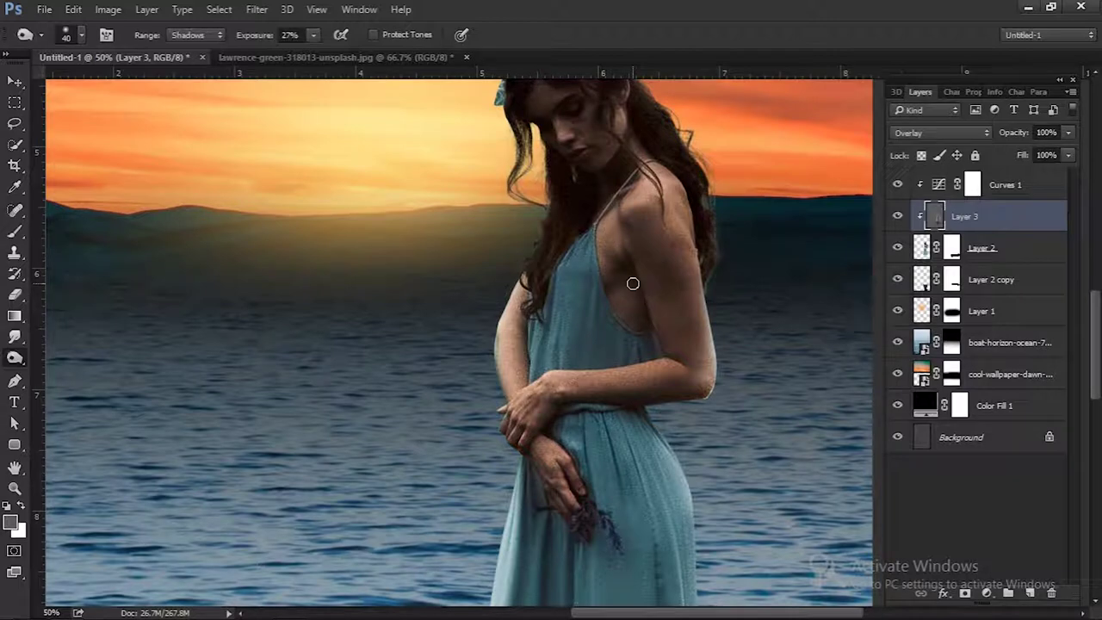
mouse_move(630, 232)
left_mouse_down()
mouse_move(652, 336)
mouse_move(671, 362)
left_mouse_up()
key("bracketright")
key("bracketright")
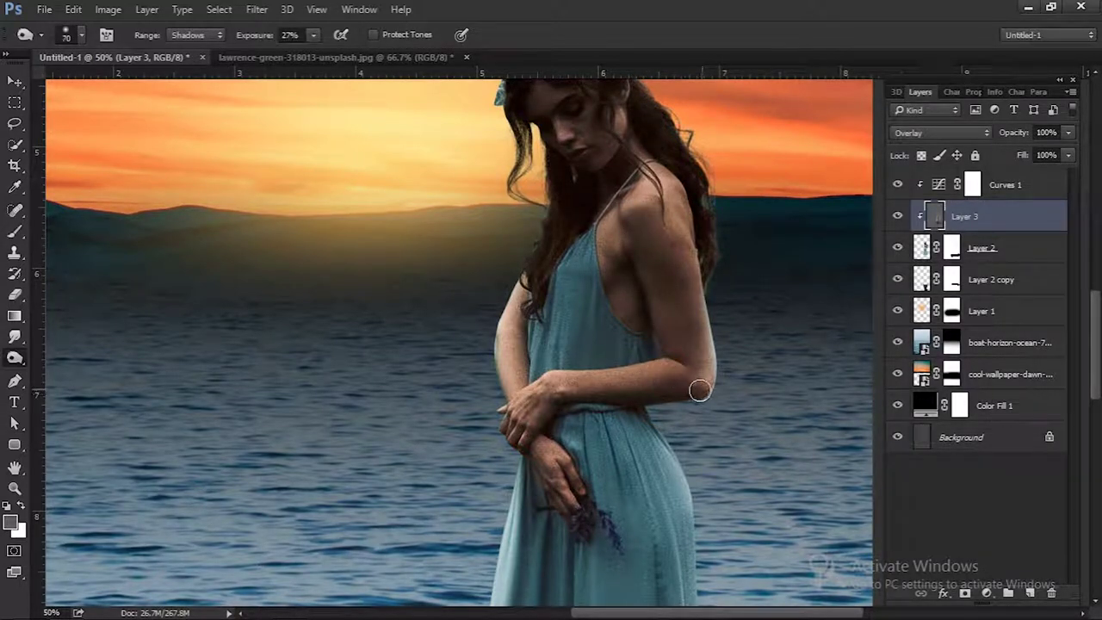
right_click(17, 368)
left_click(68, 355)
key("bracketleft")
key("bracketleft")
key("bracketleft")
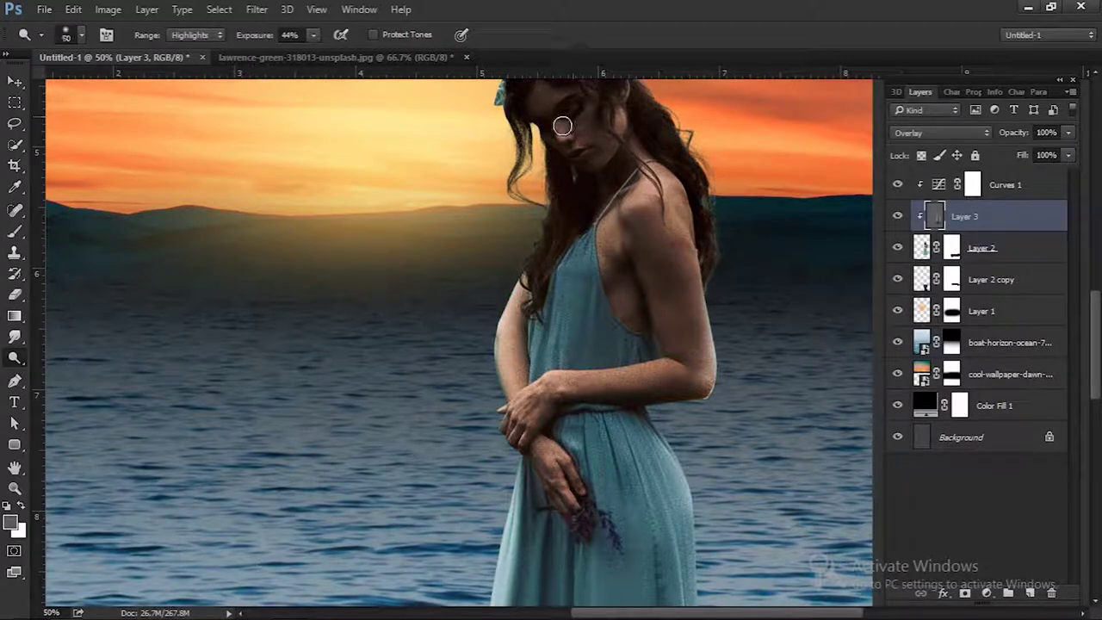
Dodge the woman's shoulder, upper arm, dress bodice and armpit area at 66.7% zoom
key("ctrl+plus")
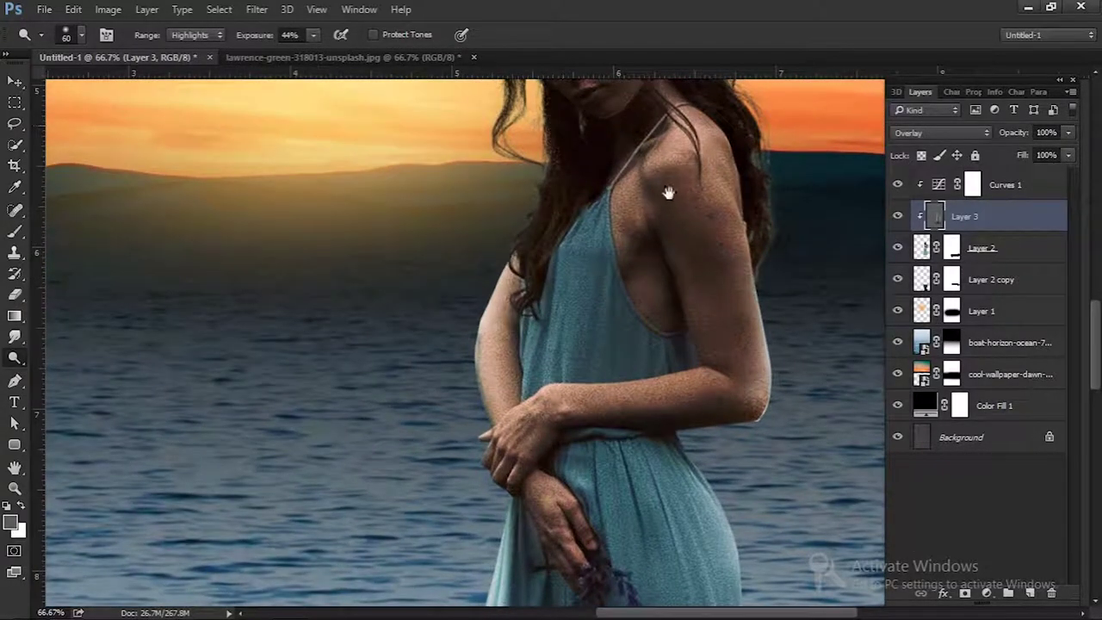
left_click_drag(668, 193, 640, 373)
key("bracketleft")
key("bracketleft")
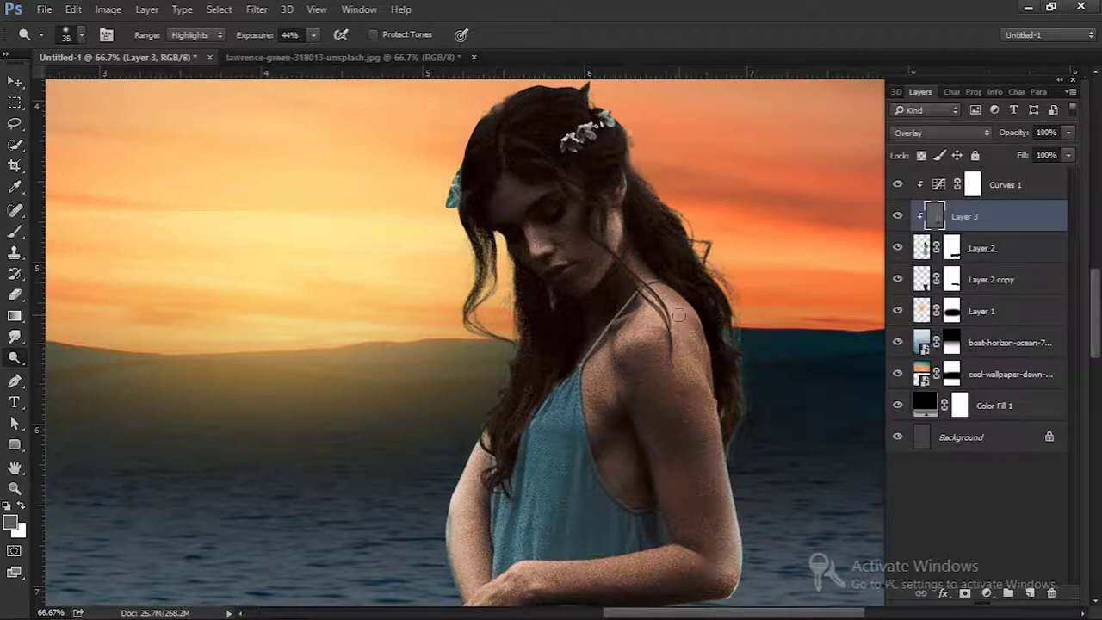
key("bracketright")
key("bracketright")
left_click_drag(637, 335, 703, 439)
key("bracketleft")
key("bracketleft")
key("bracketleft")
left_click_drag(603, 362, 564, 455)
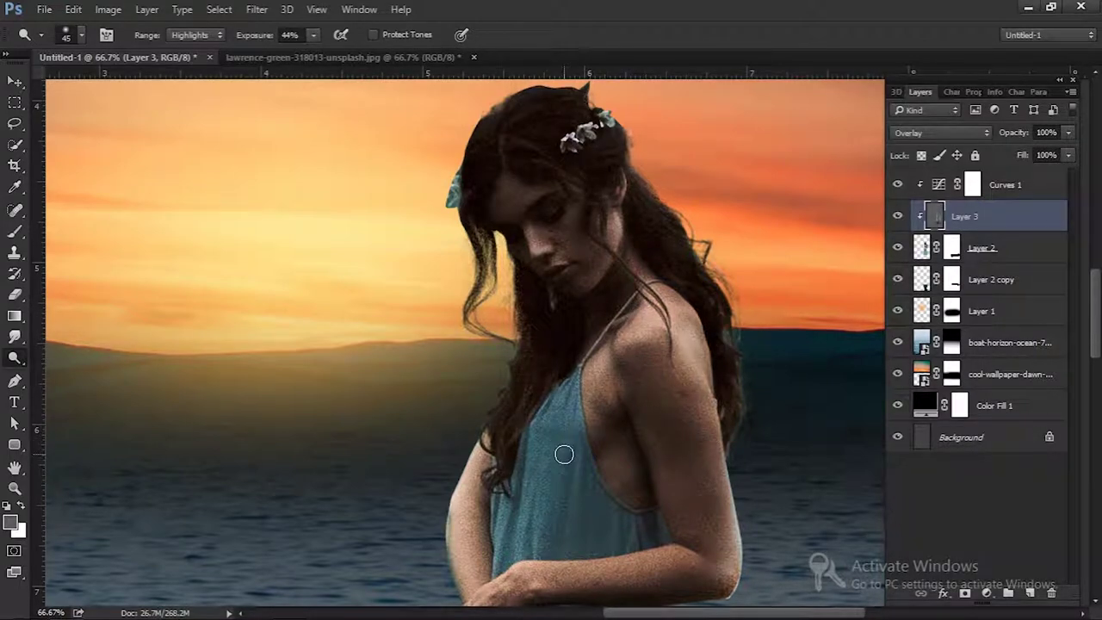
Burn the forearm toward the wrist with a size-200 Burn brush
key("ctrl+minus")
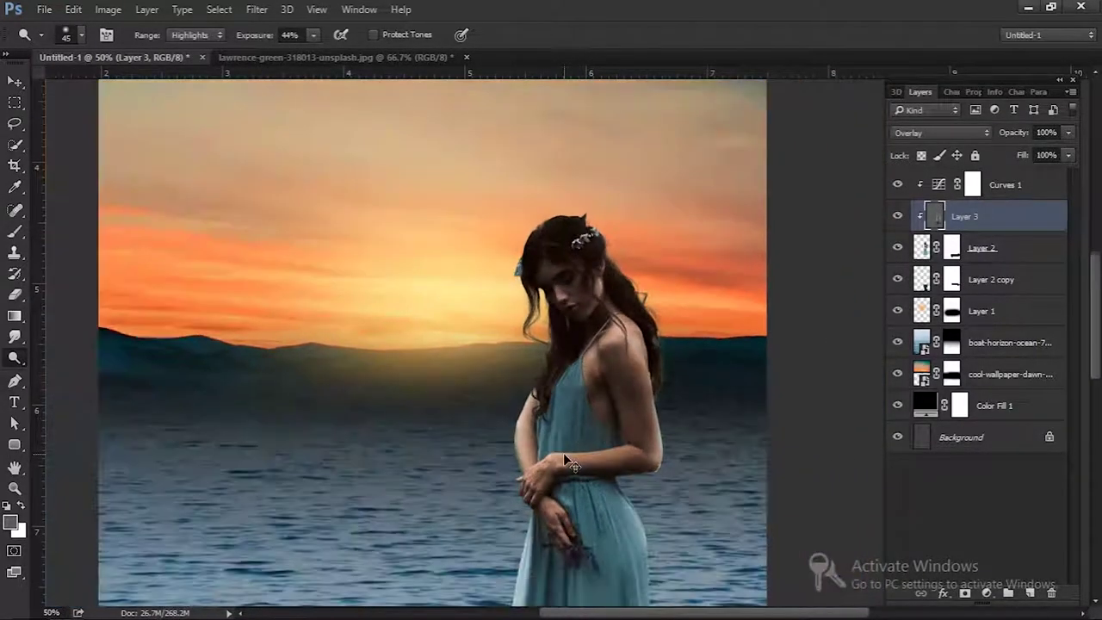
key("ctrl+minus")
right_click(14, 358)
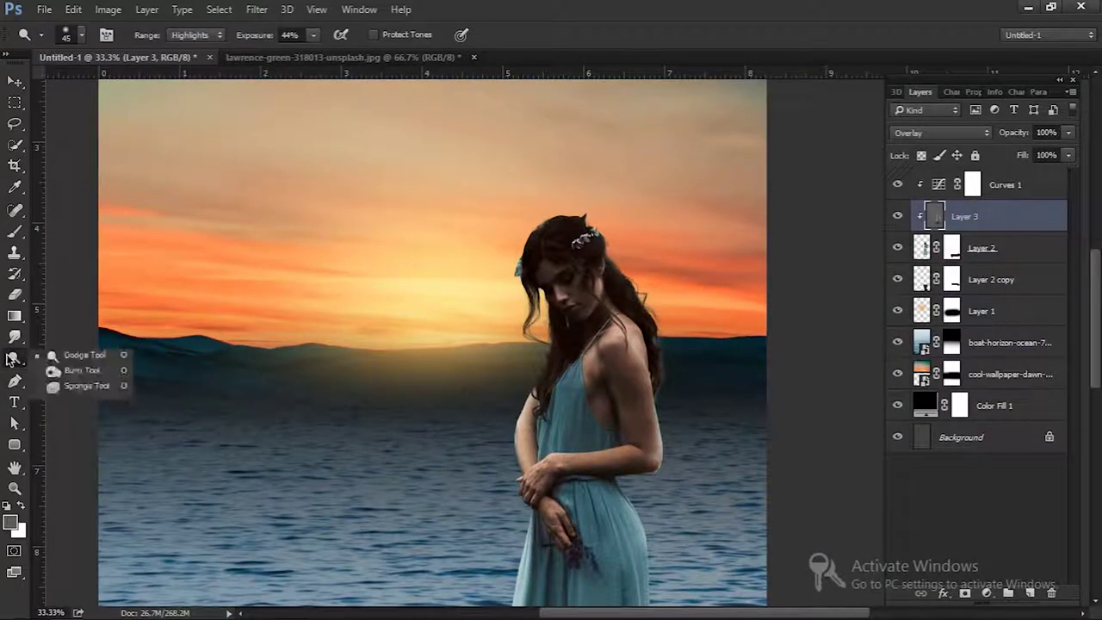
left_click(82, 371)
key("bracketright")
key("bracketright")
key("bracketright")
key("bracketright")
key("bracketright")
key("bracketright")
left_click_drag(613, 469, 541, 506)
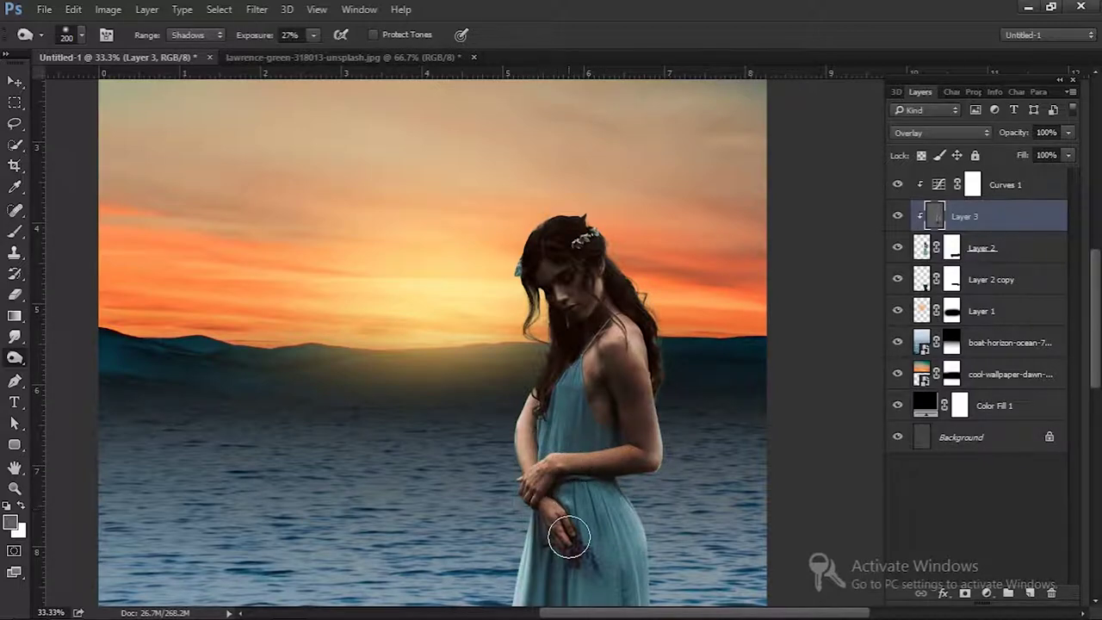
mouse_move(603, 523)
left_mouse_down()
mouse_move(571, 290)
mouse_move(543, 259)
left_mouse_up()
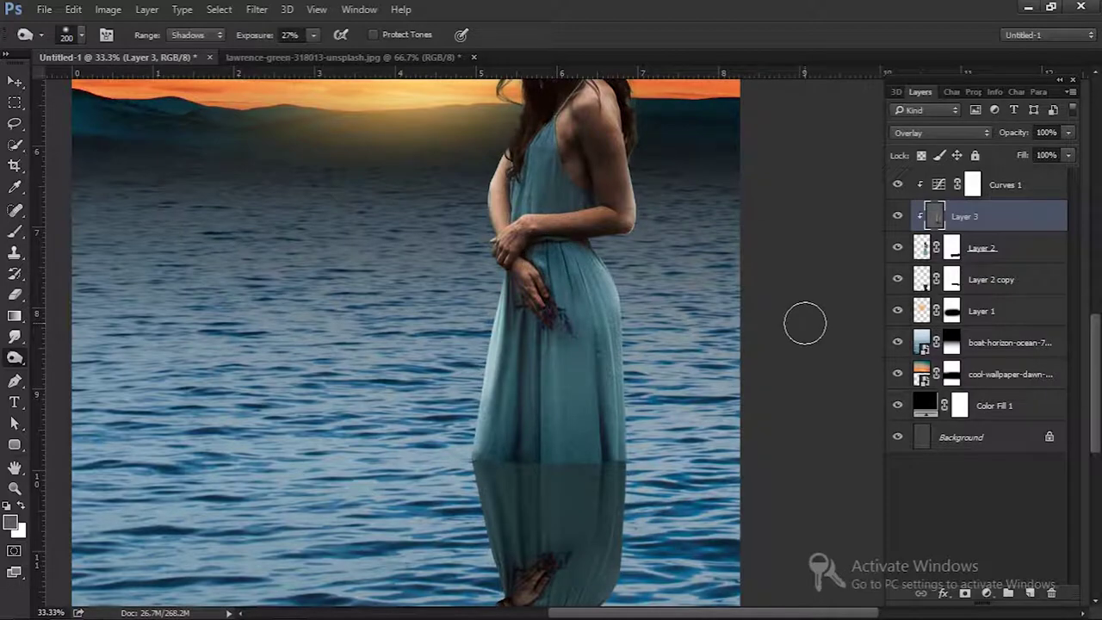
key("ctrl+minus")
key("ctrl+minus")
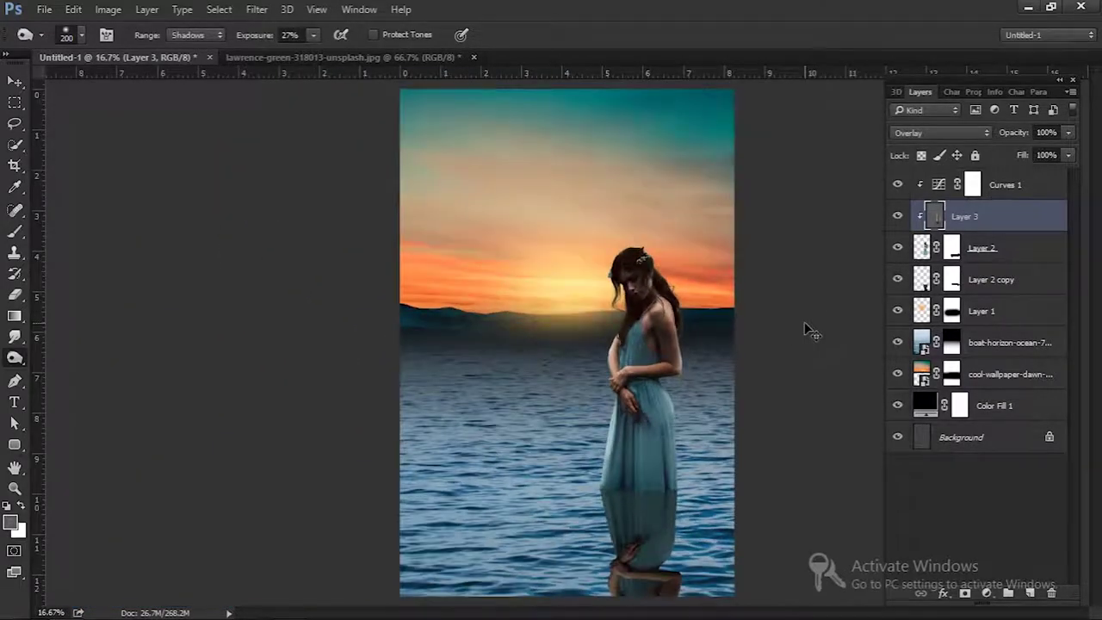
Apply Camera Raw to the ocean layer with lower exposure and post-crop vignetting
key("ctrl+plus")
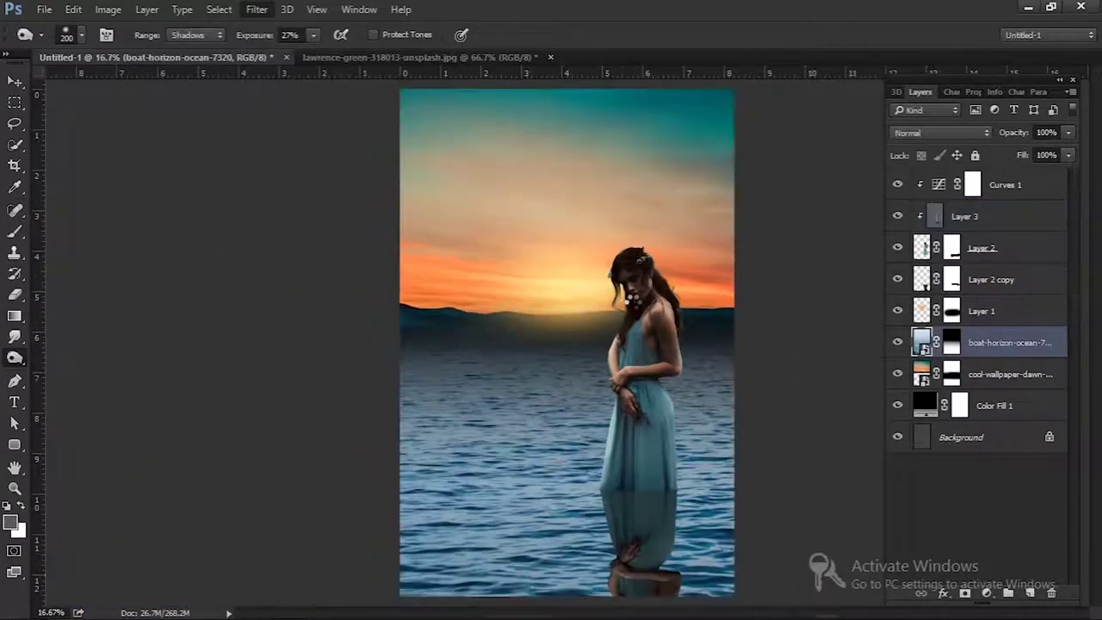
key("ctrl+shift+a")
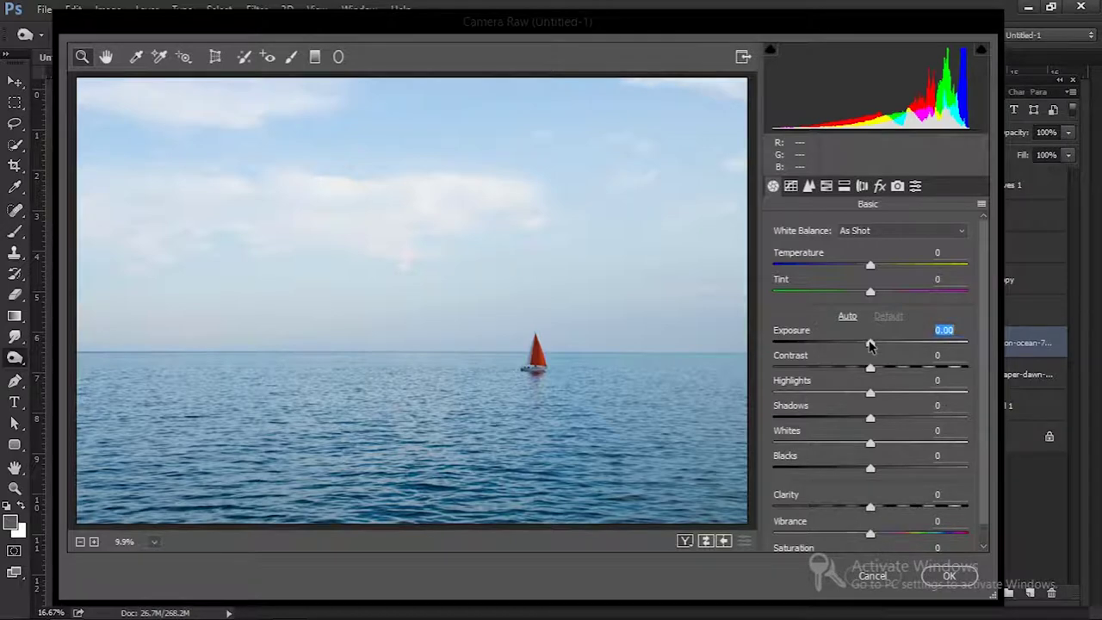
left_click_drag(867, 343, 861, 347)
left_click(879, 186)
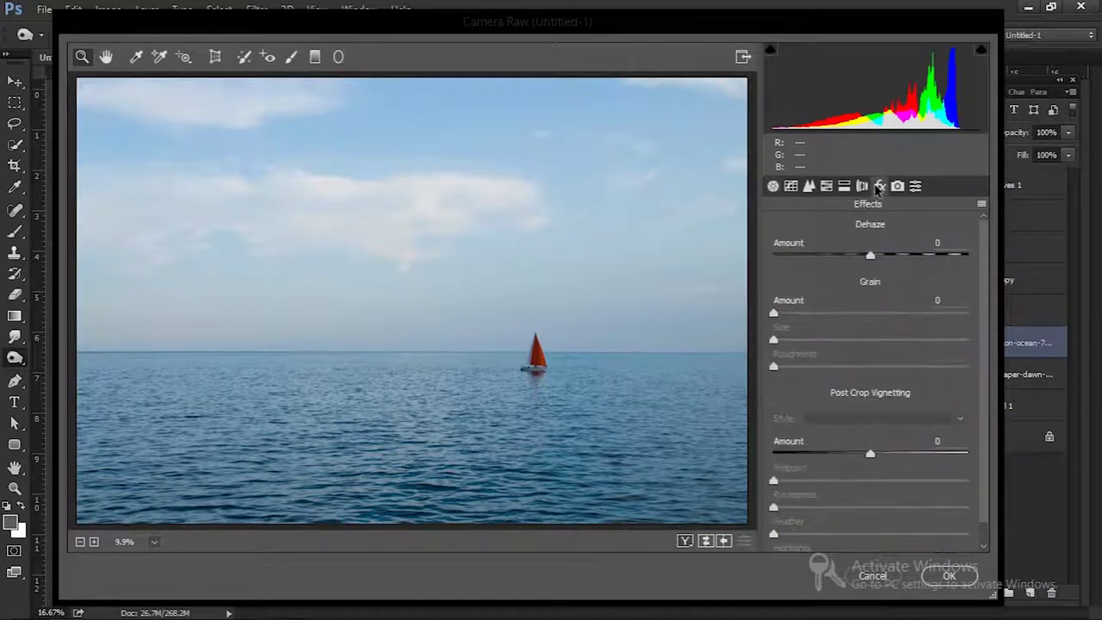
left_click_drag(870, 457, 840, 455)
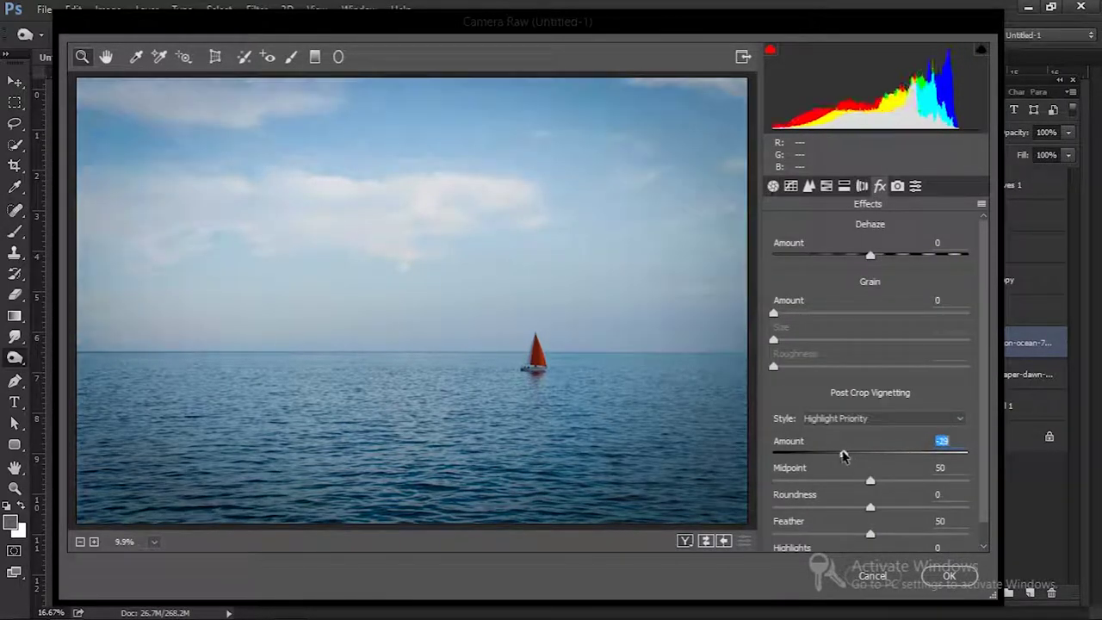
left_click(948, 575)
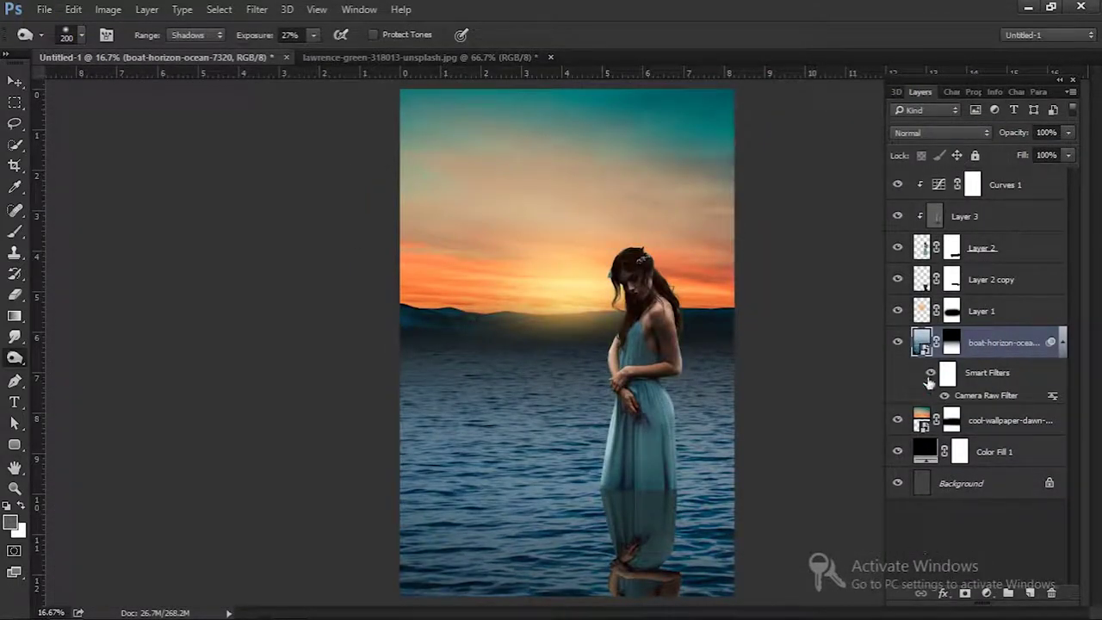
Darken Layer 2 copy's reflection with a Camera Raw exposure of -1.65
left_click(921, 279)
left_click(256, 10)
left_click(292, 98)
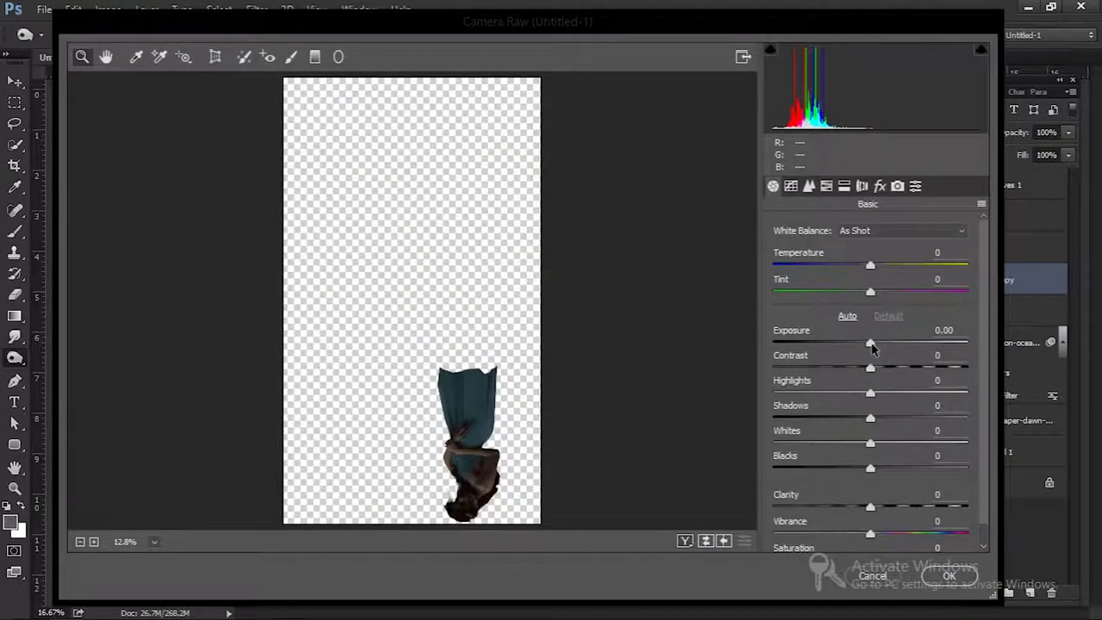
left_click_drag(871, 344, 837, 343)
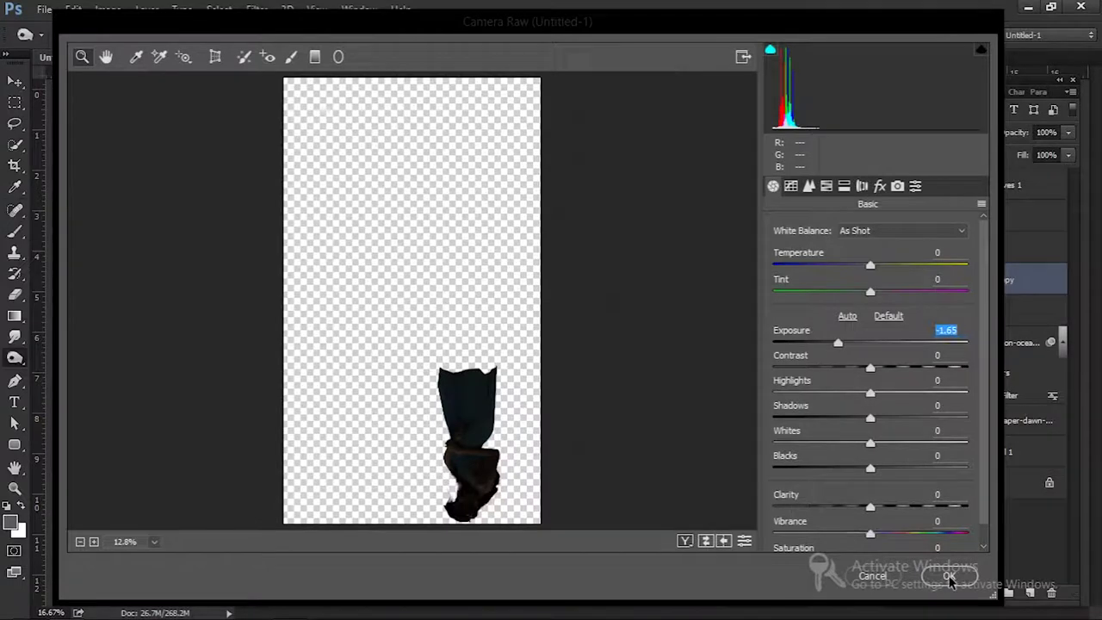
left_click(950, 577)
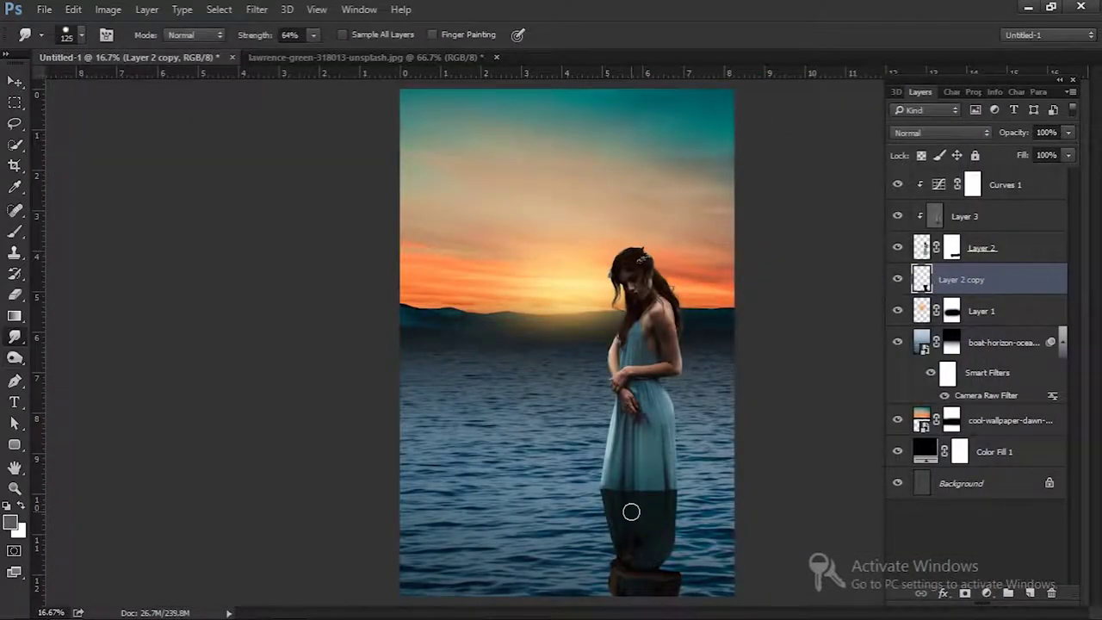
Smudge the reflection's top edge sideways along the waterline in both directions
mouse_move(631, 512)
left_mouse_down()
mouse_move(585, 503)
mouse_move(737, 504)
mouse_move(544, 517)
left_mouse_up()
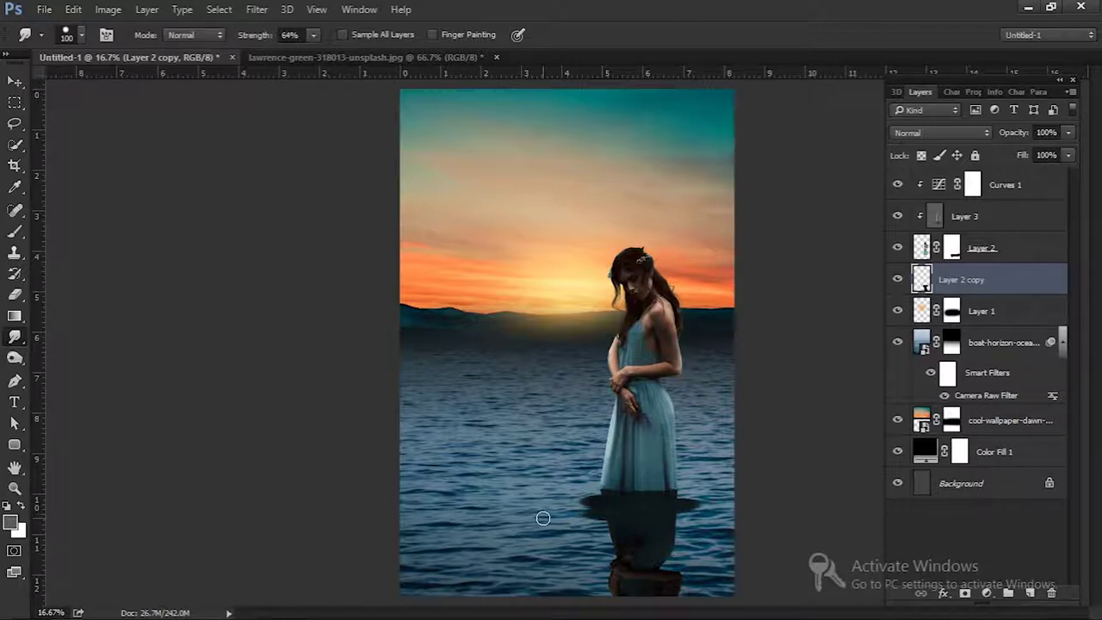
mouse_move(638, 509)
left_mouse_down()
mouse_move(545, 519)
mouse_move(672, 524)
mouse_move(493, 525)
mouse_move(532, 524)
left_mouse_up()
key("bracketleft")
mouse_move(652, 520)
left_mouse_down()
mouse_move(701, 515)
mouse_move(707, 537)
left_mouse_up()
left_click_drag(638, 531, 733, 525)
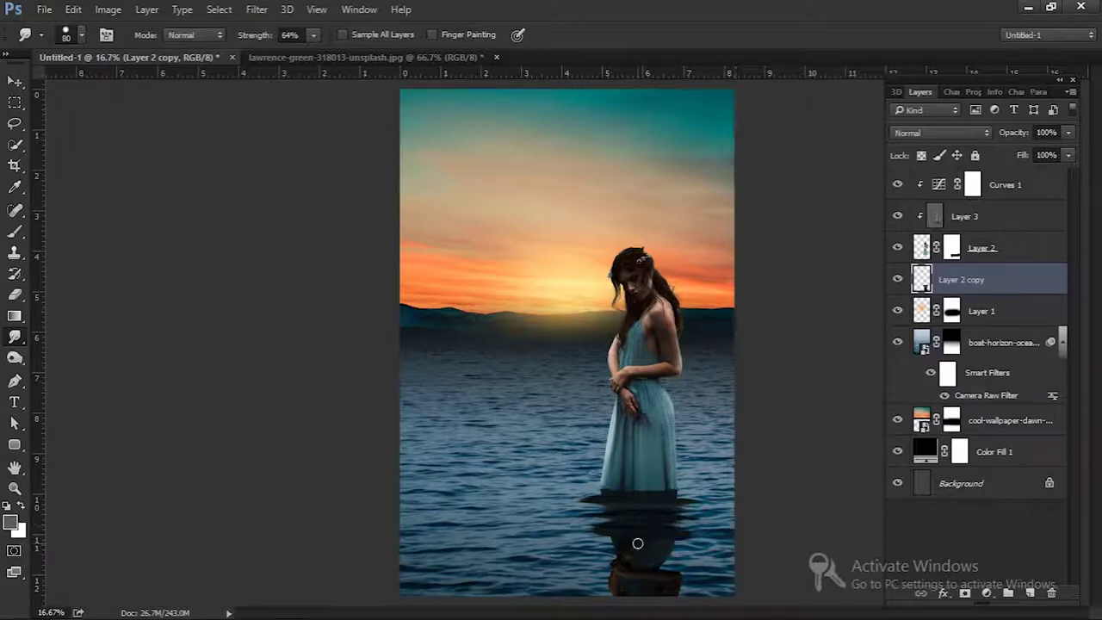
left_click_drag(626, 535, 607, 532)
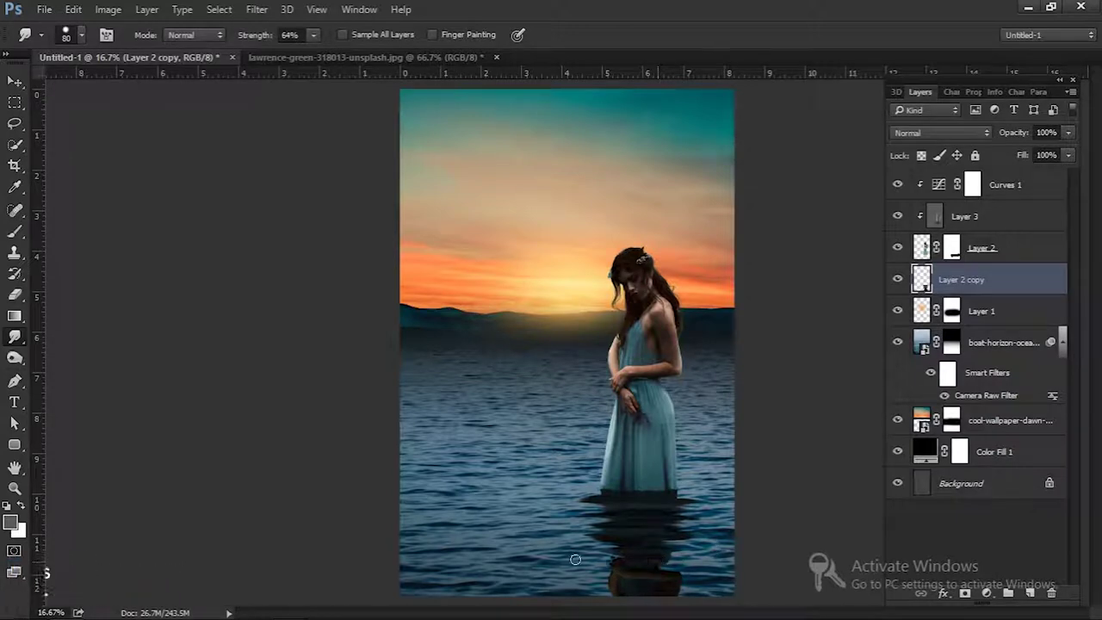
Streak the lower reflection into horizontal ripples and spread the waterline shadow
left_click_drag(658, 554, 688, 563)
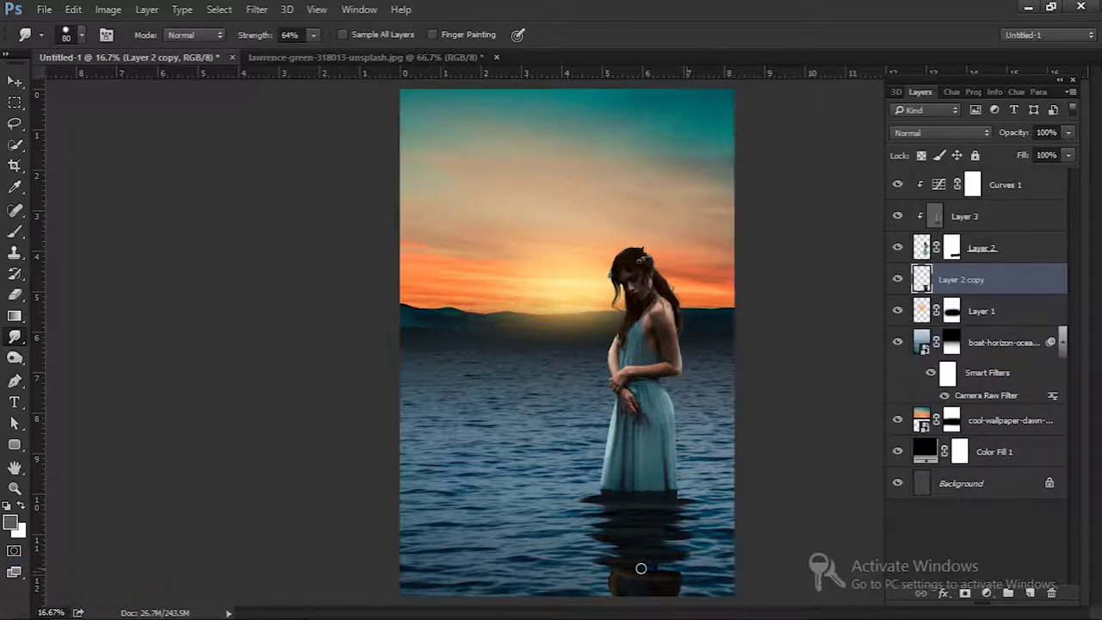
left_click_drag(635, 568, 572, 572)
left_click_drag(654, 571, 669, 573)
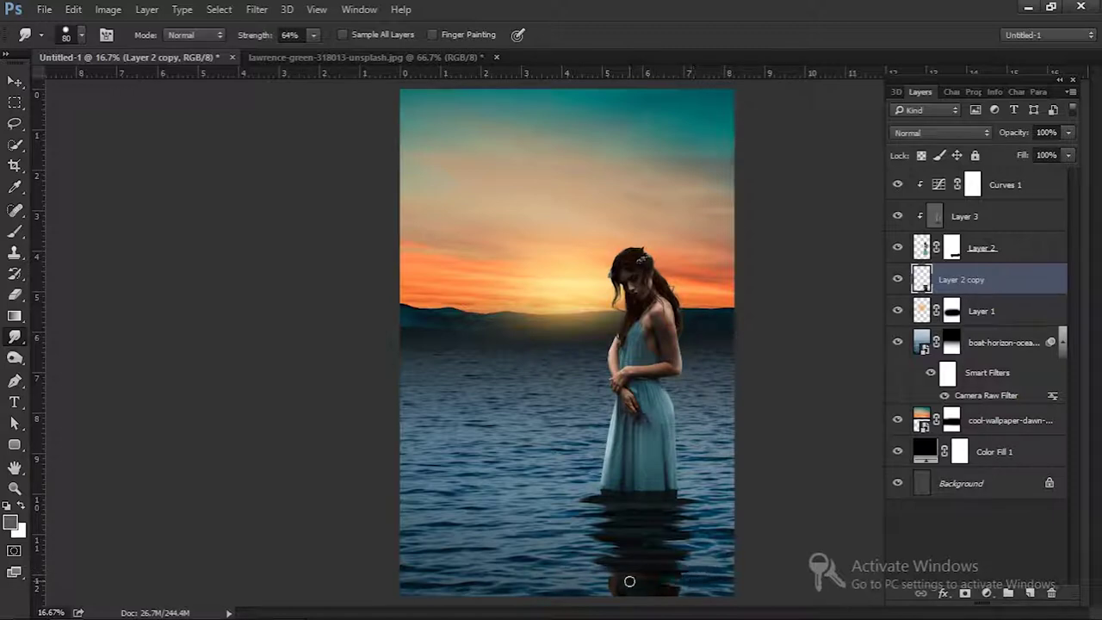
mouse_move(591, 582)
left_mouse_down()
mouse_move(696, 591)
mouse_move(613, 593)
mouse_move(689, 603)
left_mouse_up()
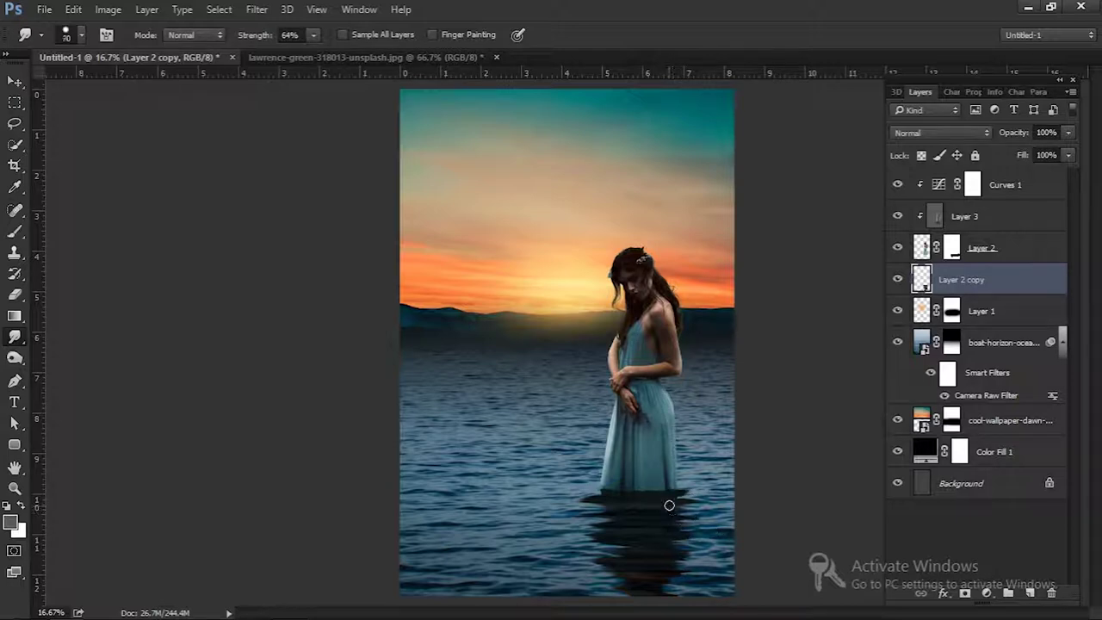
left_click_drag(612, 490, 708, 492)
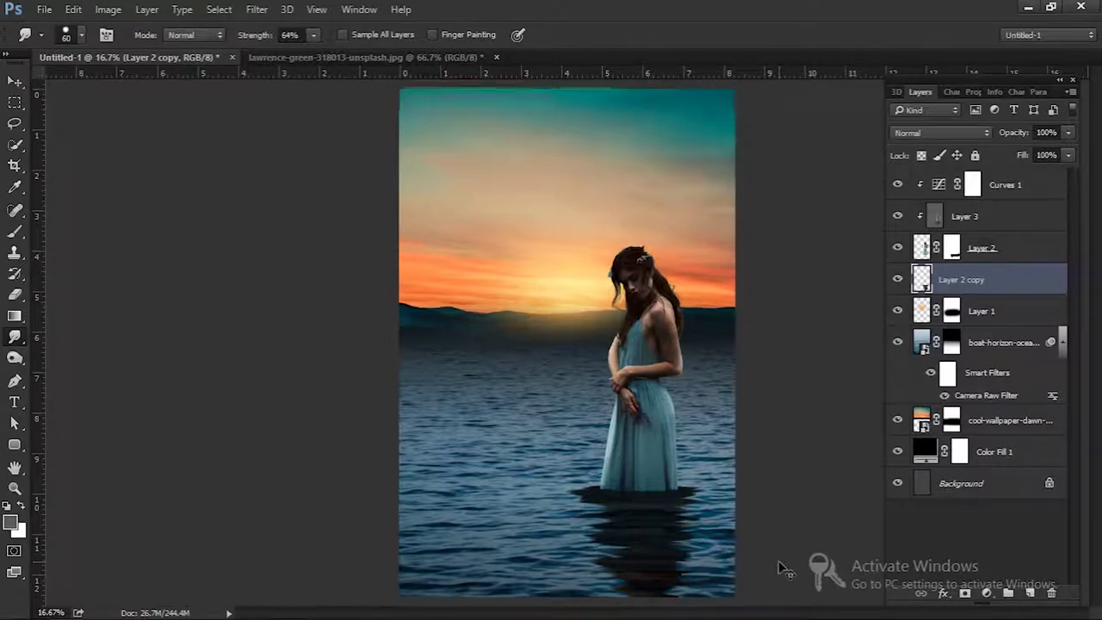
key("ctrl+plus")
key("ctrl+plus")
left_click_drag(694, 389, 634, 255)
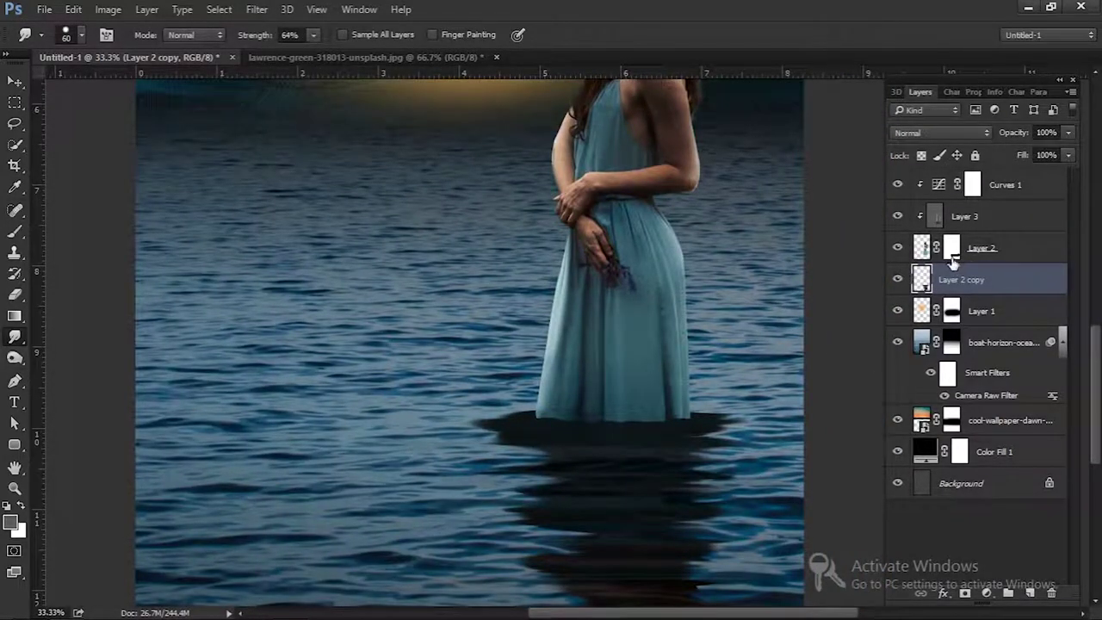
left_click(923, 250)
Paint on Layer 2's mask with a small brush to blend the skirt bottom into the water
left_click(951, 248)
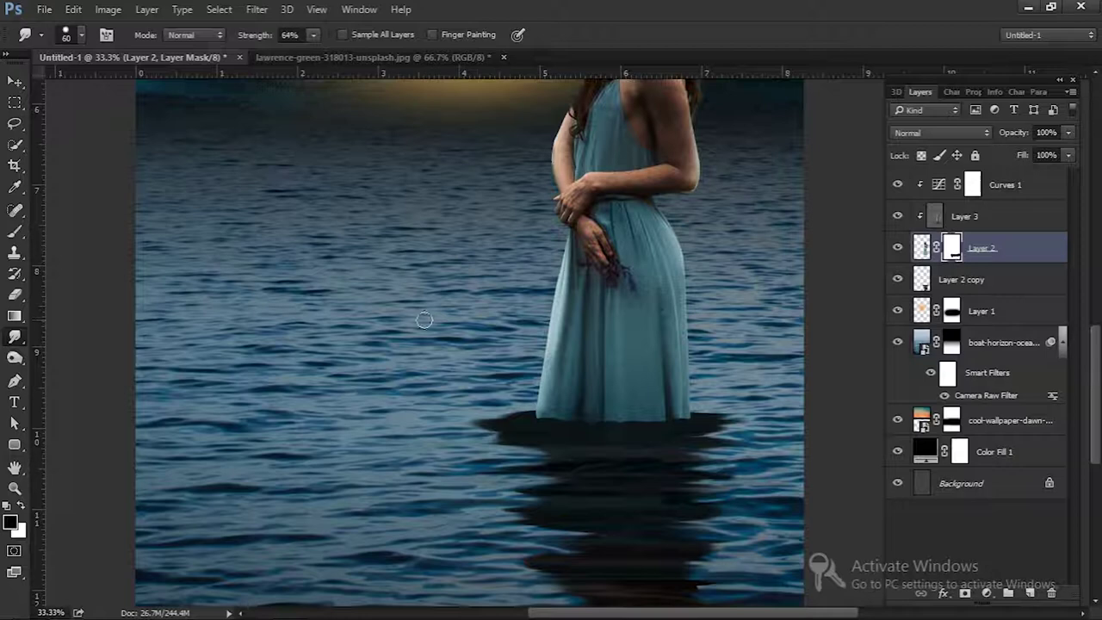
left_click(15, 233)
key("bracketleft")
key("bracketleft")
key("bracketleft")
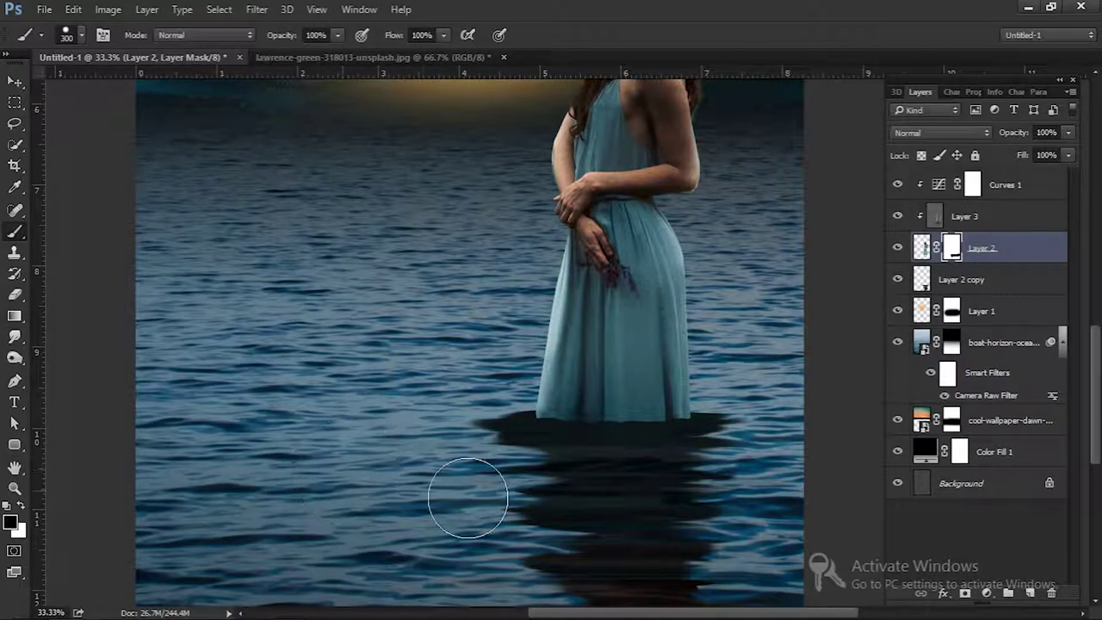
key("bracketleft")
key("bracketleft")
left_click_drag(694, 443, 677, 454)
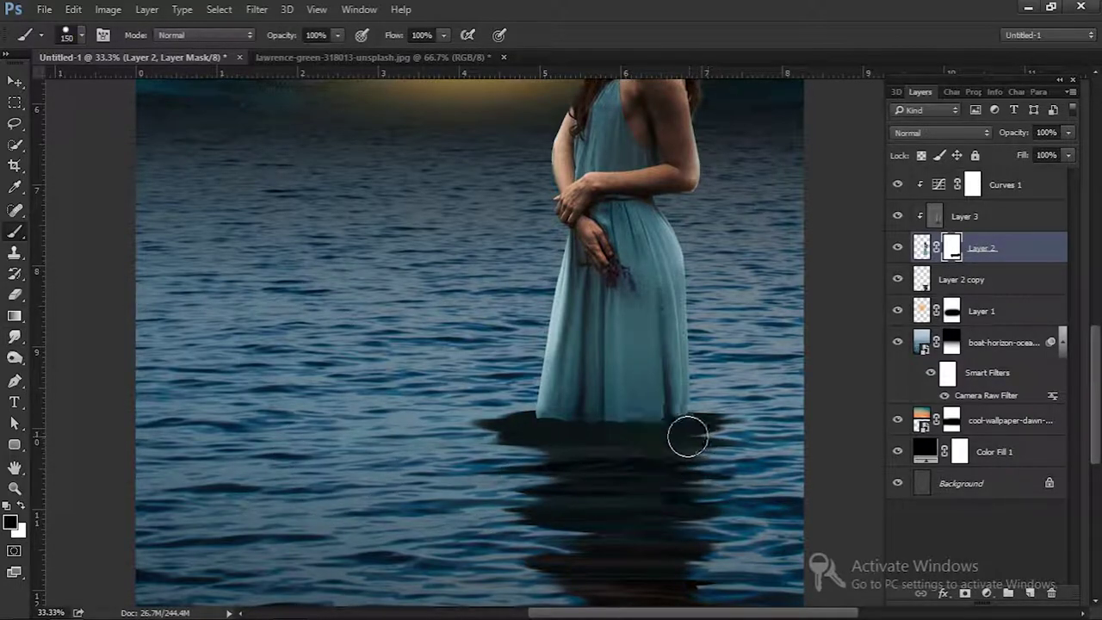
Set a soft brush at size 175, then fit the whole poster in the window
left_click(82, 38)
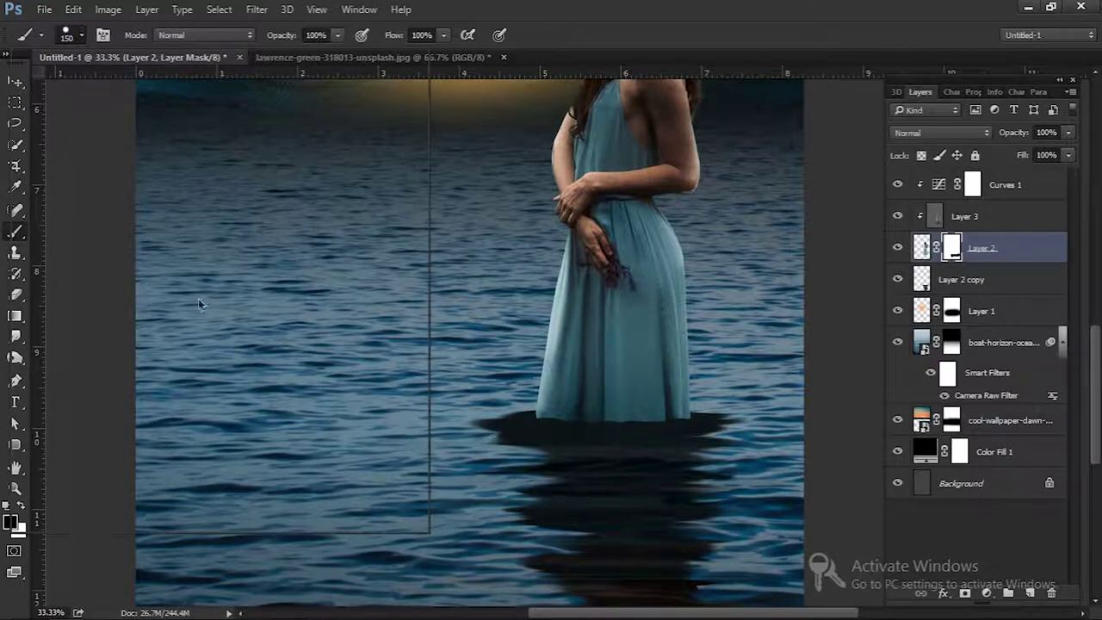
double_click(249, 250)
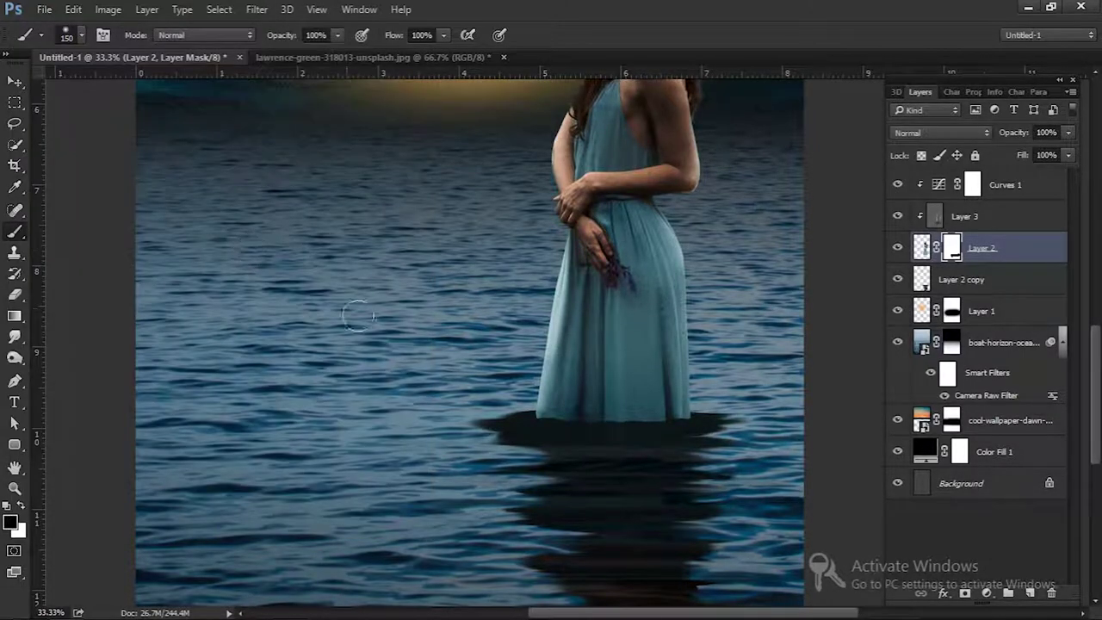
key("bracketright")
key("bracketright")
key("bracketright")
key("bracketleft")
key("bracketleft")
key("bracketleft")
key("bracketleft")
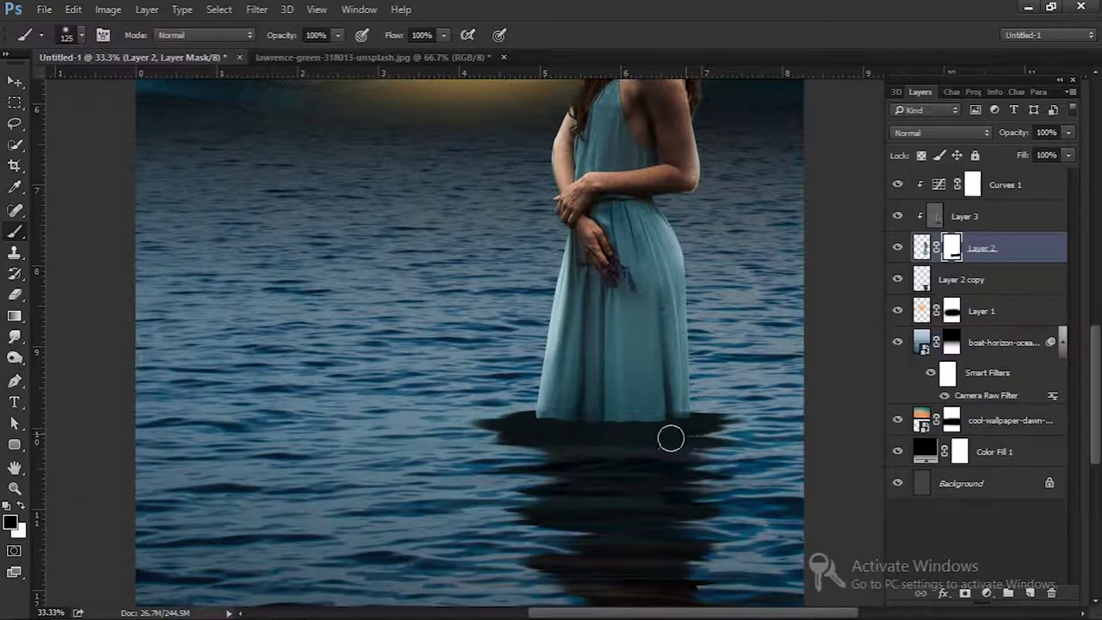
key("bracketright")
key("bracketright")
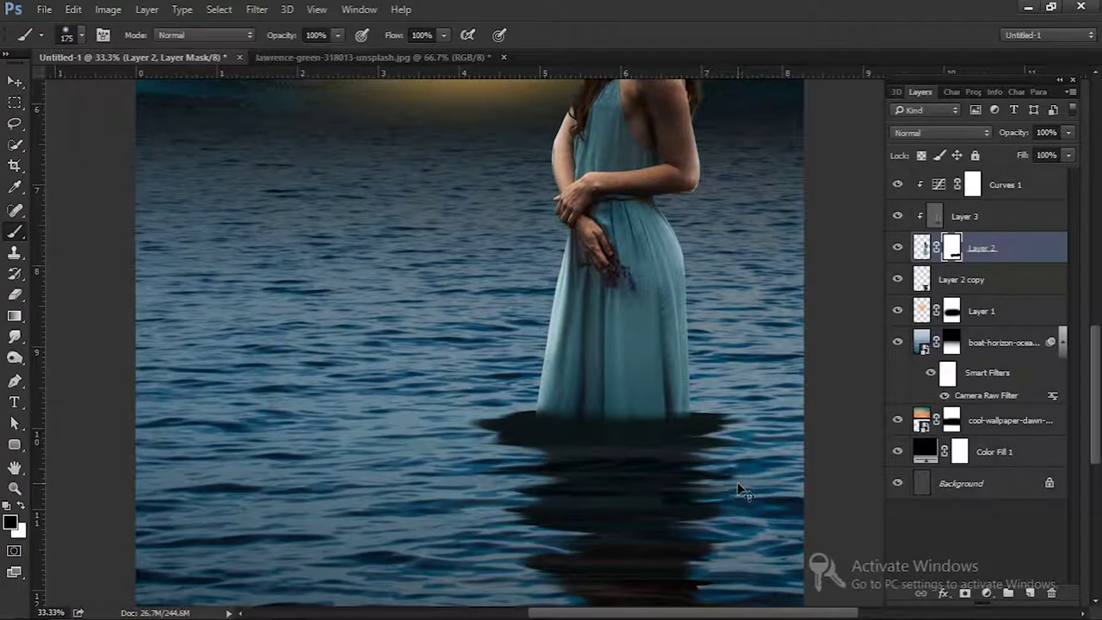
key("ctrl+minus")
key("ctrl+minus")
key("ctrl+minus")
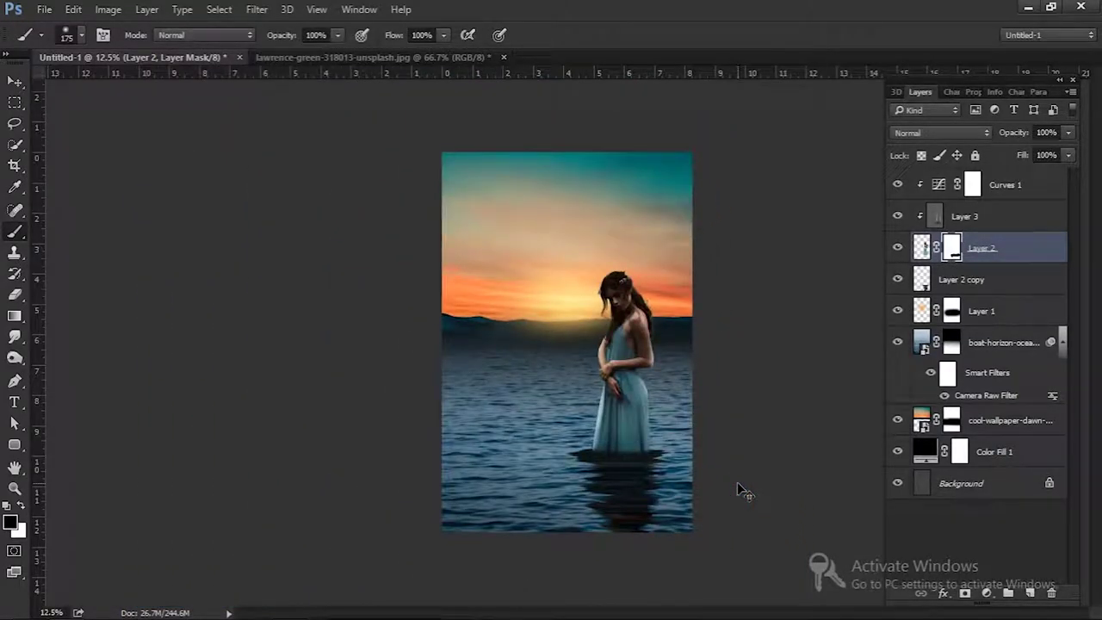
key("ctrl+plus")
key("ctrl+2")
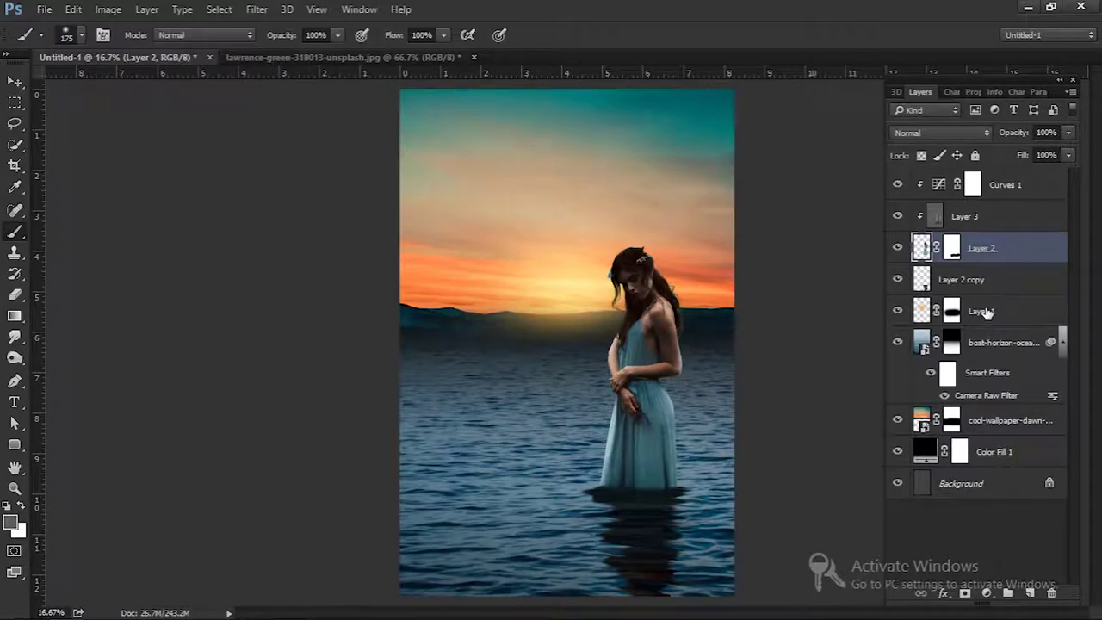
Merge Layer 1 through cool-wallpaper into one layer and open the Tilt-Shift blur gallery
left_click(986, 314)
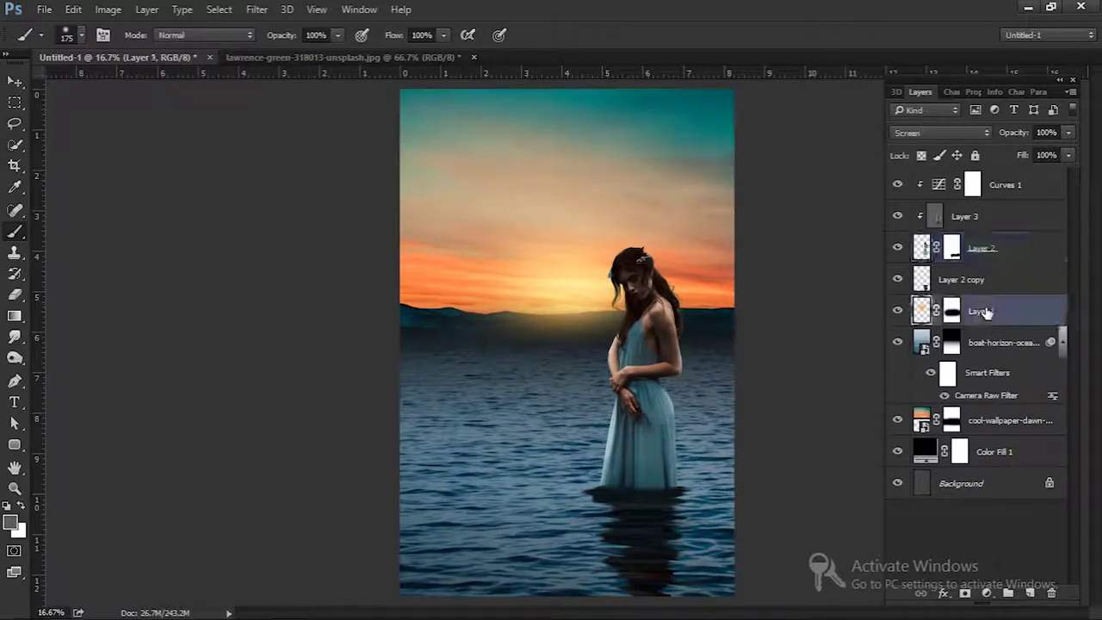
left_click(995, 422, "shift")
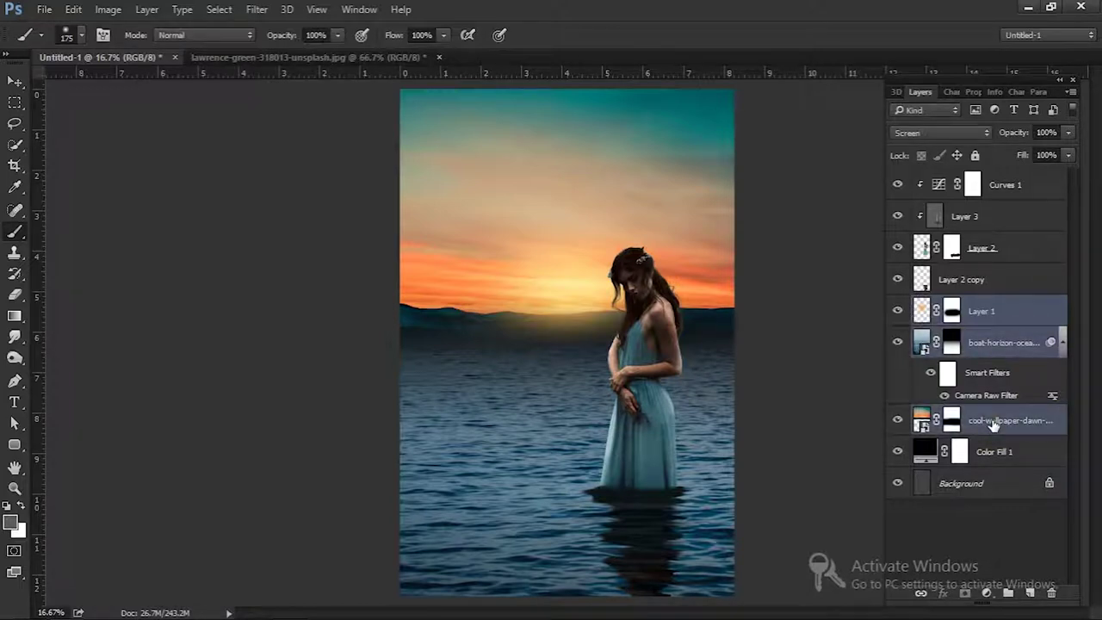
key("ctrl+e")
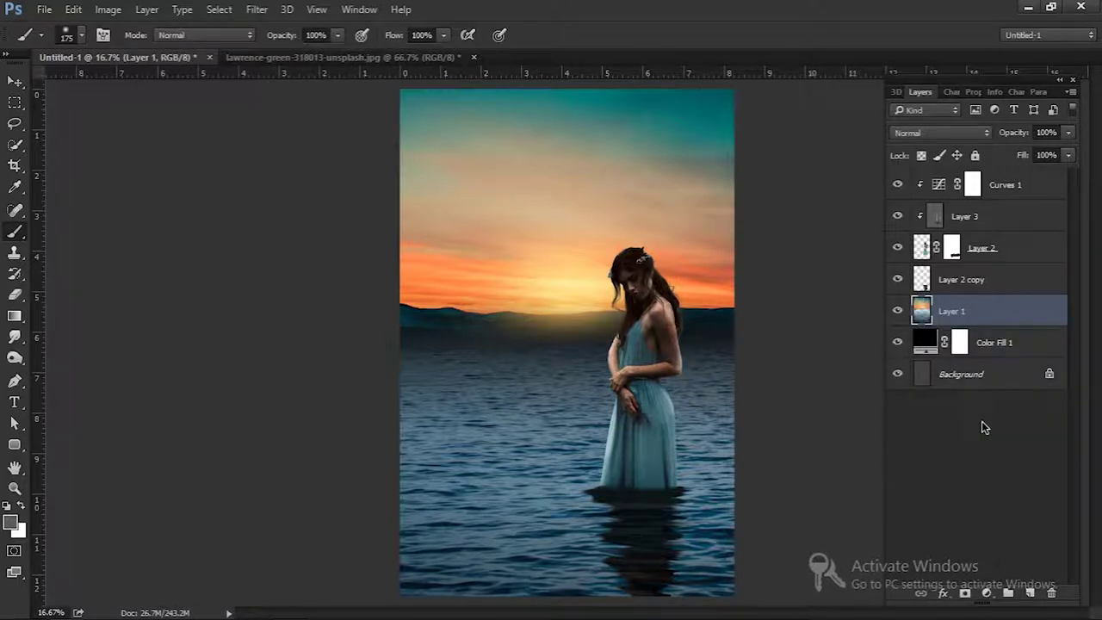
left_click(256, 9)
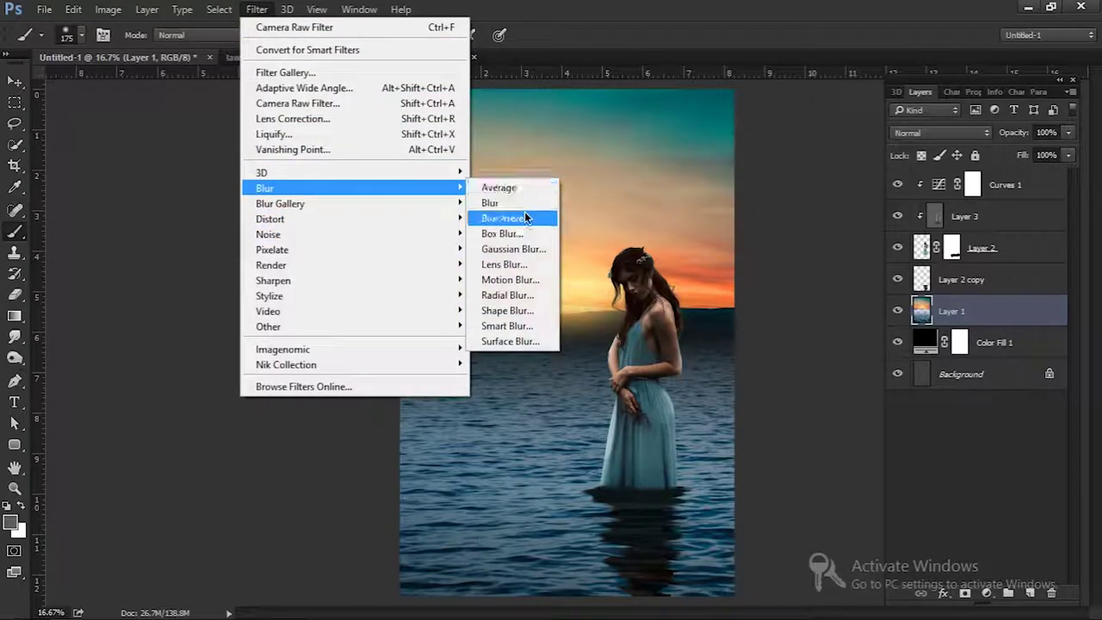
mouse_move(279, 203)
left_click(506, 234)
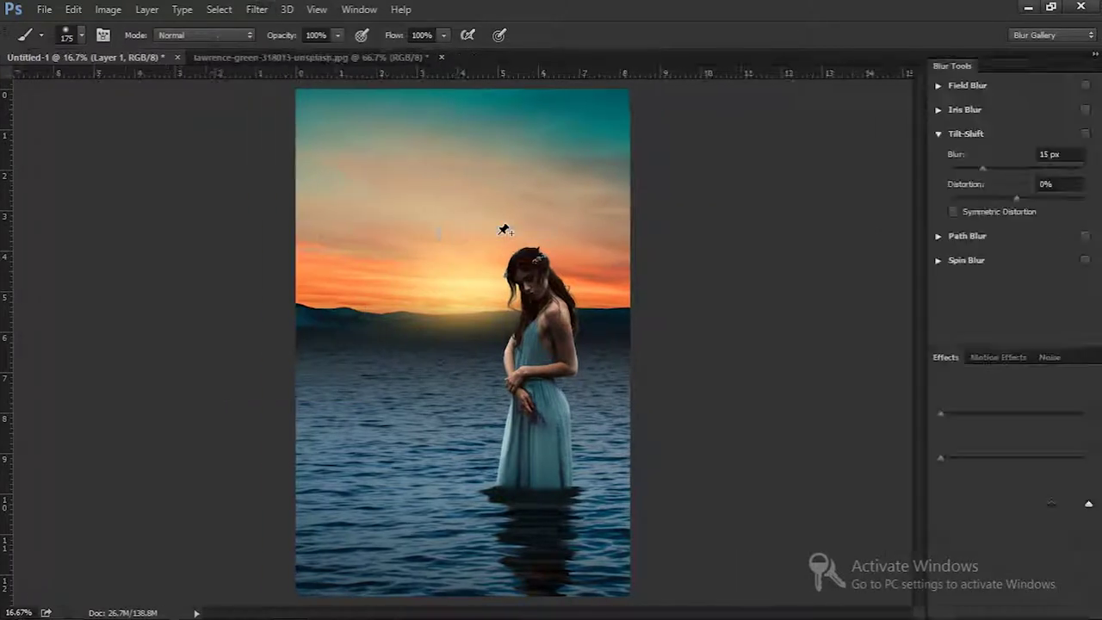
Place the tilt-shift sharp band over the sea near the woman and apply a 24 px blur
left_click_drag(468, 349, 465, 427)
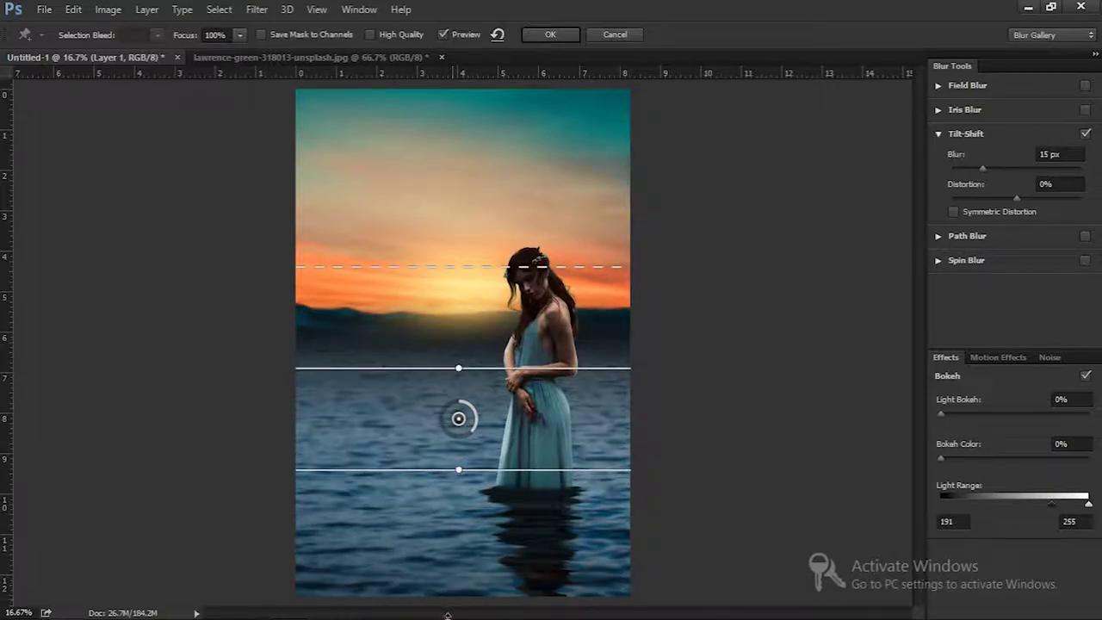
mouse_move(480, 469)
left_mouse_down()
mouse_move(468, 575)
mouse_move(480, 544)
mouse_move(470, 421)
left_mouse_up()
left_click_drag(470, 575, 470, 524)
left_click_drag(472, 421, 496, 538)
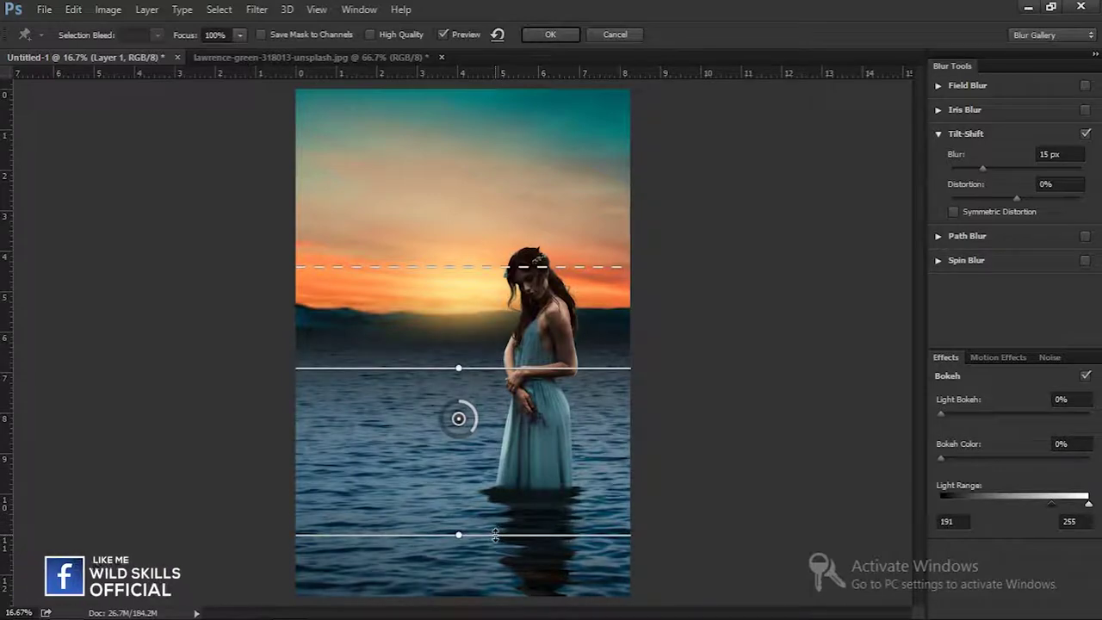
left_click_drag(507, 370, 506, 391)
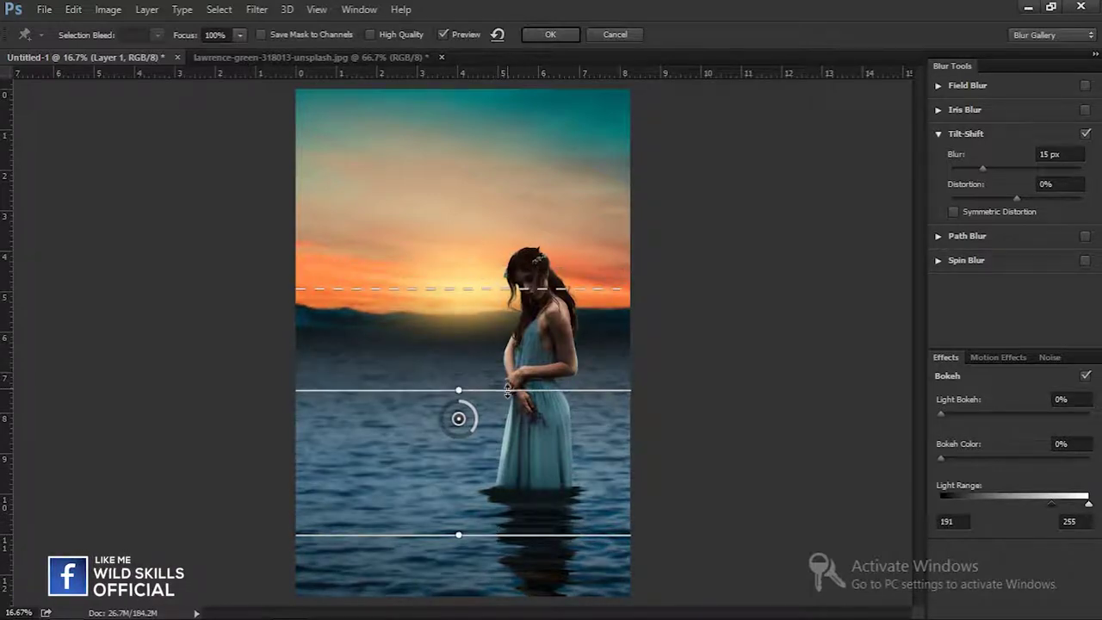
left_click_drag(461, 422, 456, 449)
left_click_drag(520, 423, 520, 400)
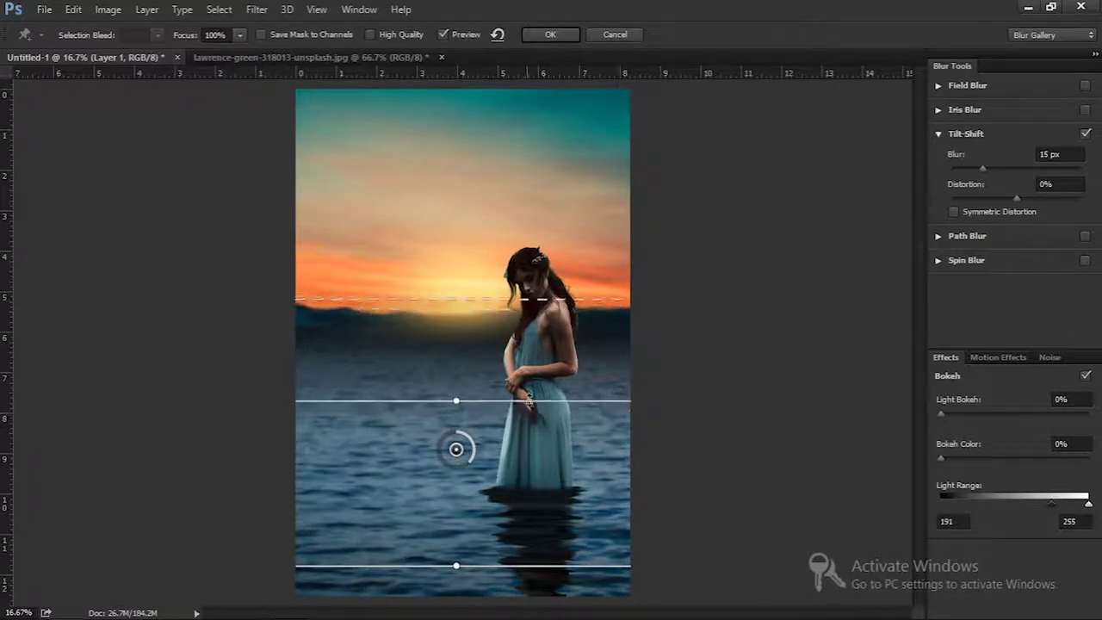
left_click_drag(505, 299, 505, 319)
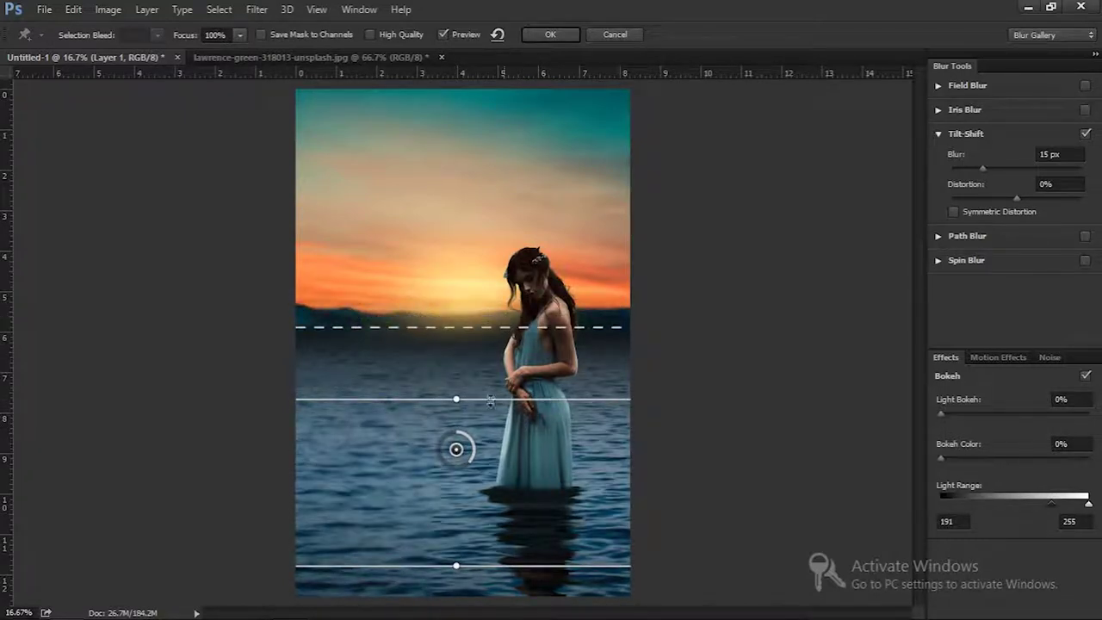
left_click_drag(487, 399, 487, 423)
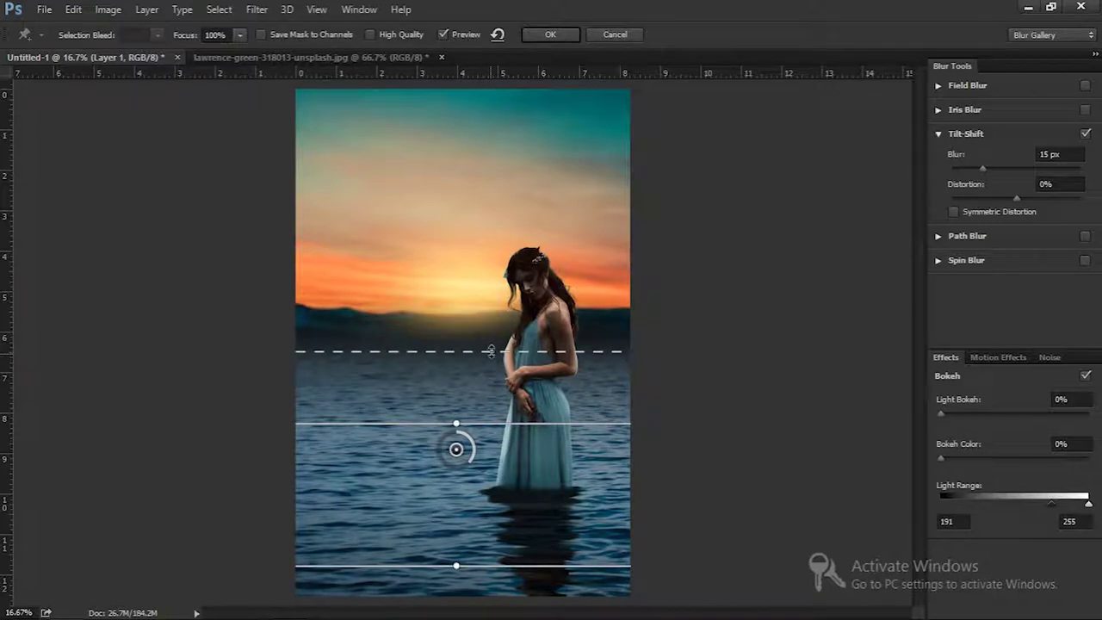
left_click_drag(492, 348, 491, 361)
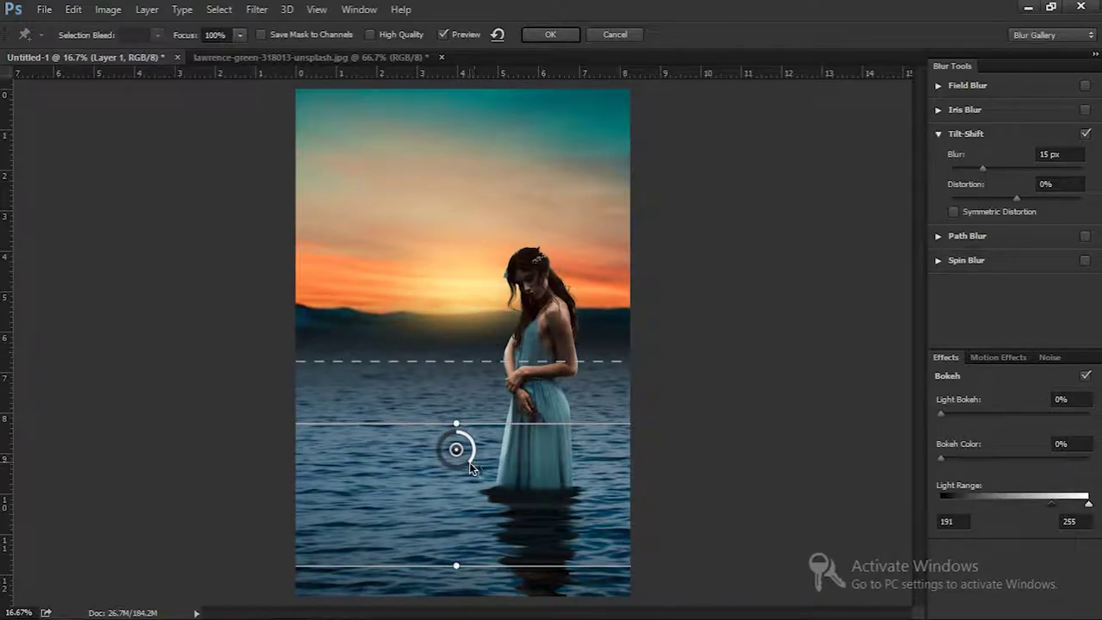
left_click_drag(469, 463, 455, 473)
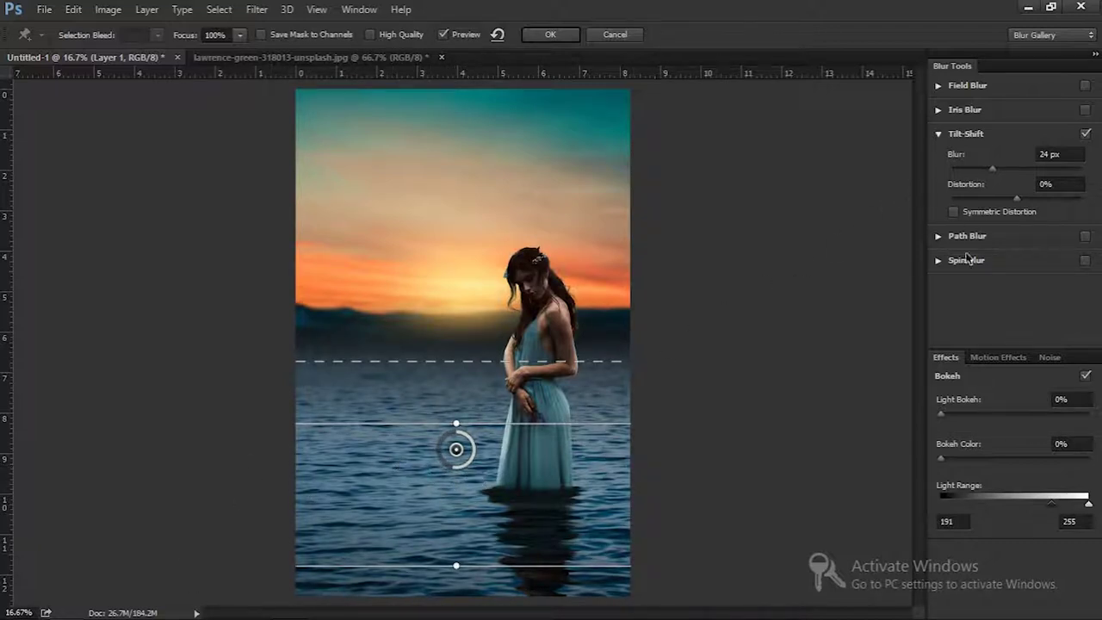
left_click(555, 34)
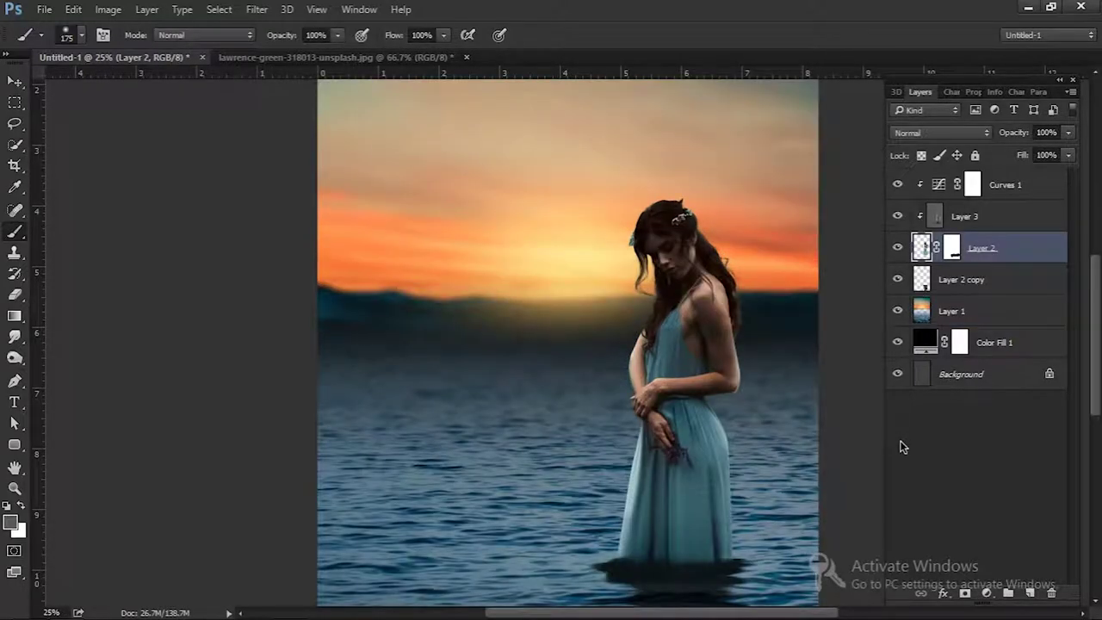
Add a clipped Layer 4 filled with a pale yellow sampled from the sunset sky
key("ctrl+shift+n")
key("Return")
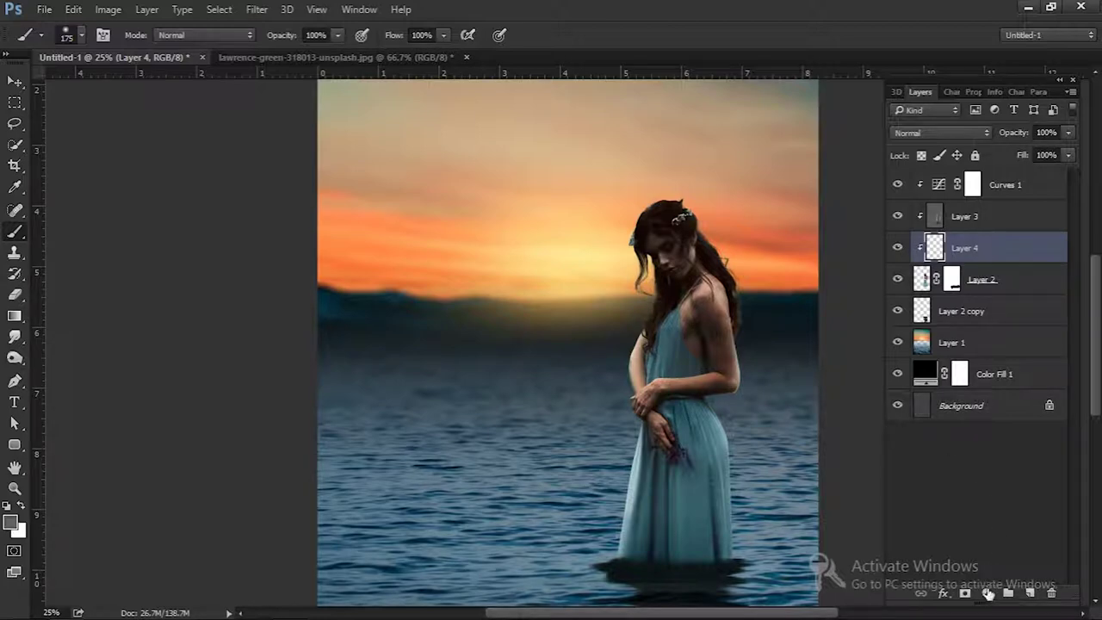
left_click_drag(985, 600, 984, 435)
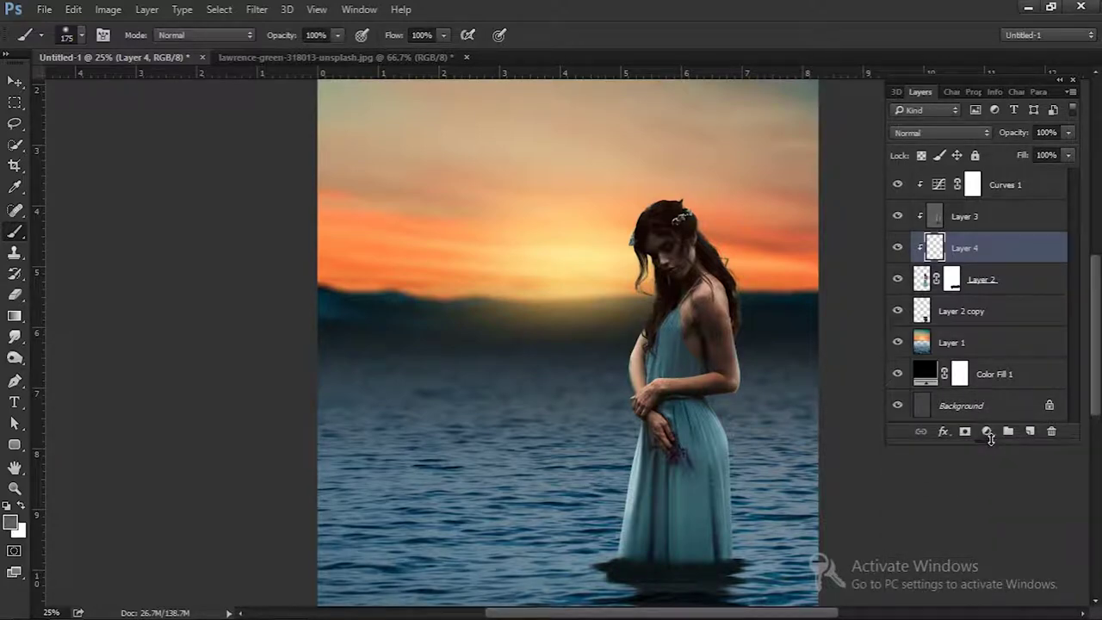
left_click(11, 521)
left_click(631, 231)
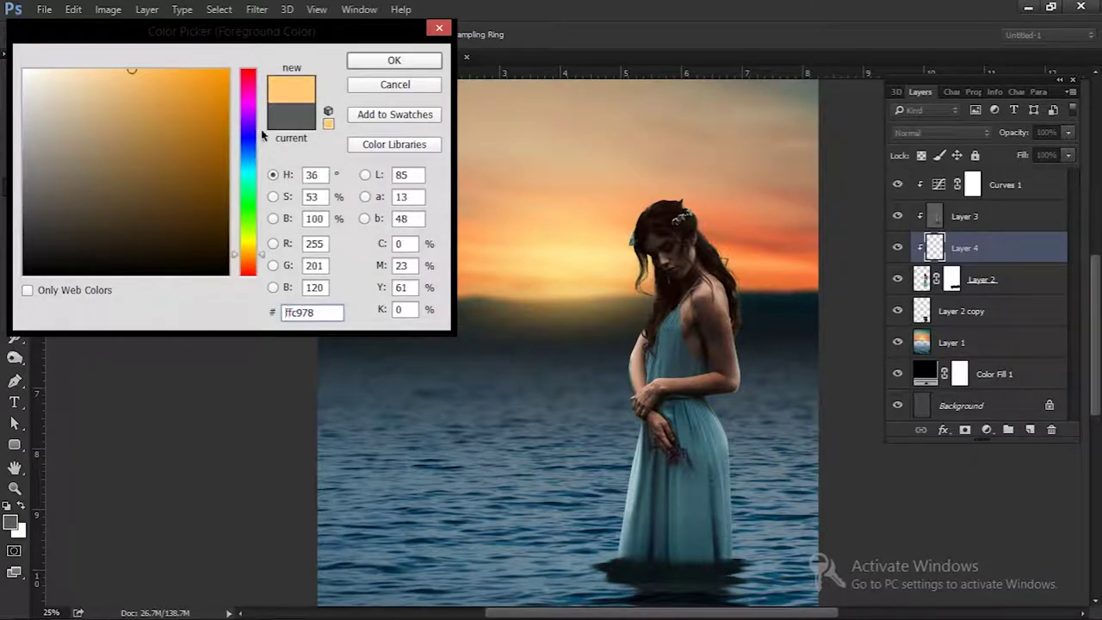
left_click(603, 248)
left_click(413, 62)
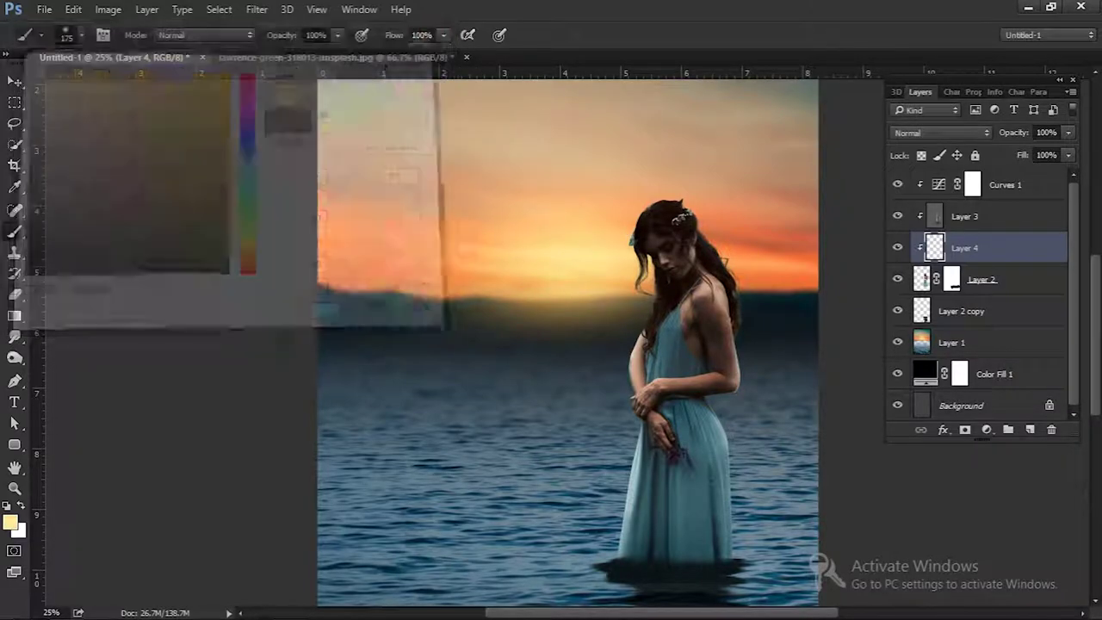
key("alt+BackSpace")
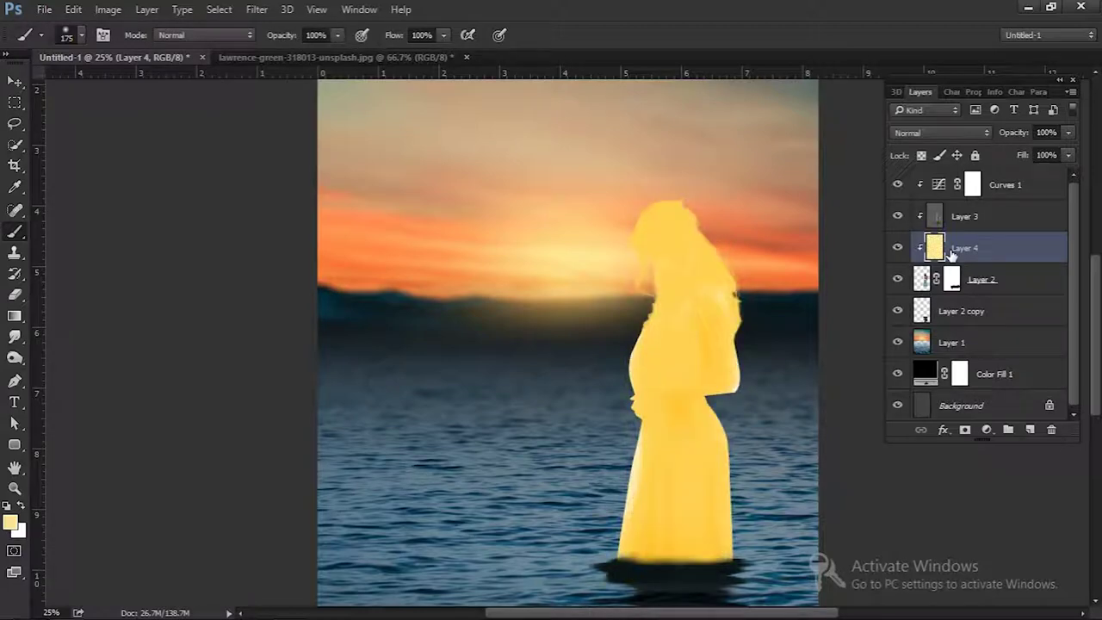
Set Layer 4 to Color blend mode with an inverted, fully hiding mask
left_click(939, 133)
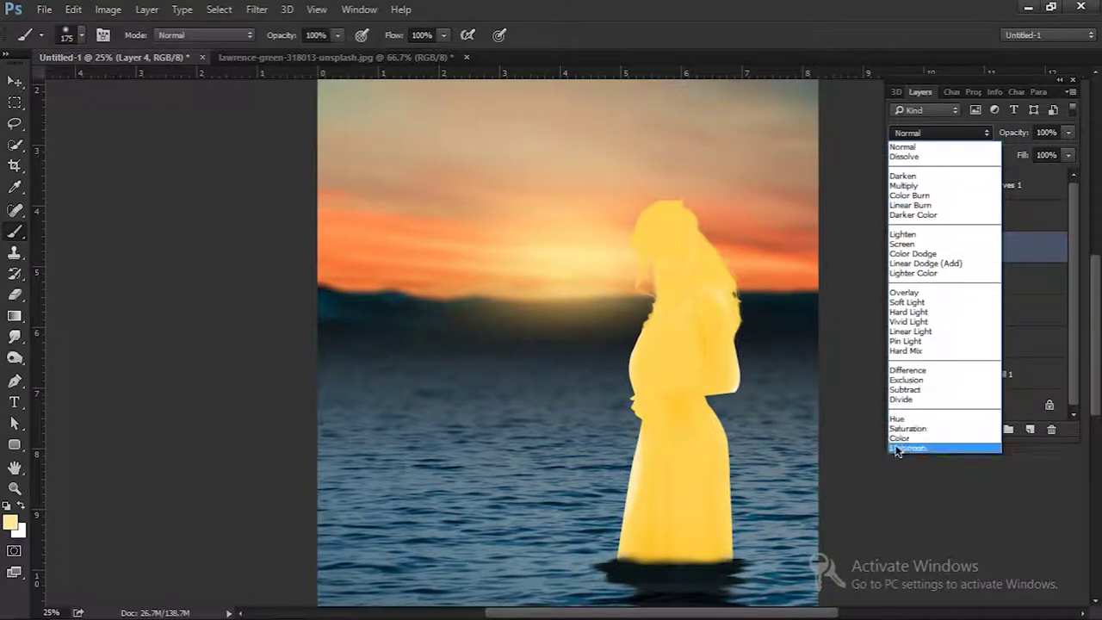
left_click(899, 438)
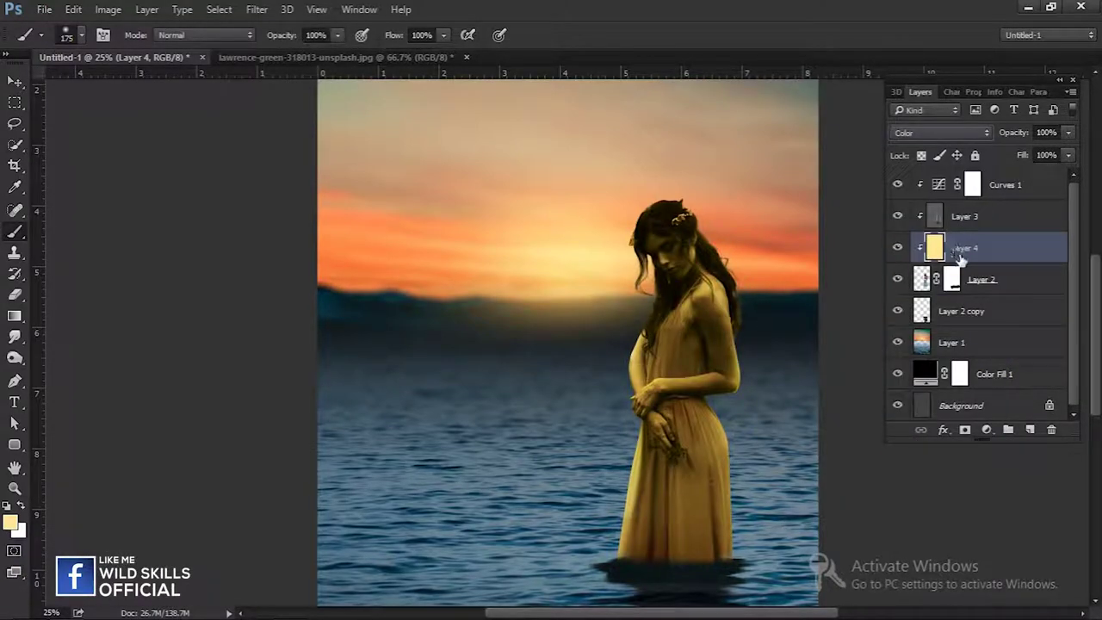
left_click(966, 430)
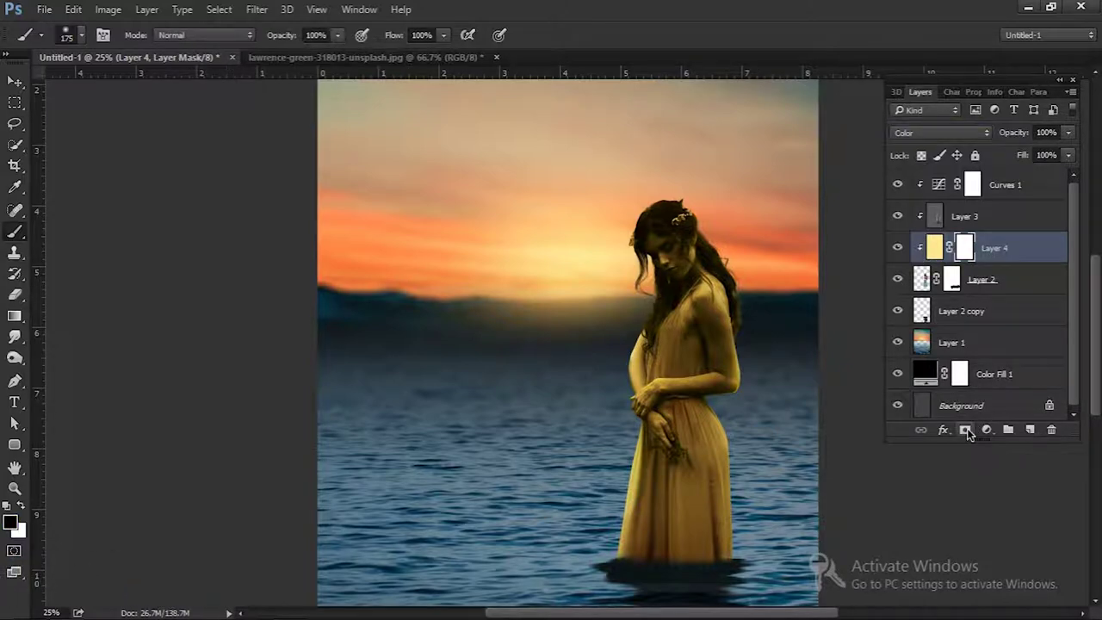
key("ctrl+i")
Paint white at 36% opacity with an 800 px brush along the dress's left edge
key("bracketright")
key("bracketright")
key("bracketright")
key("x")
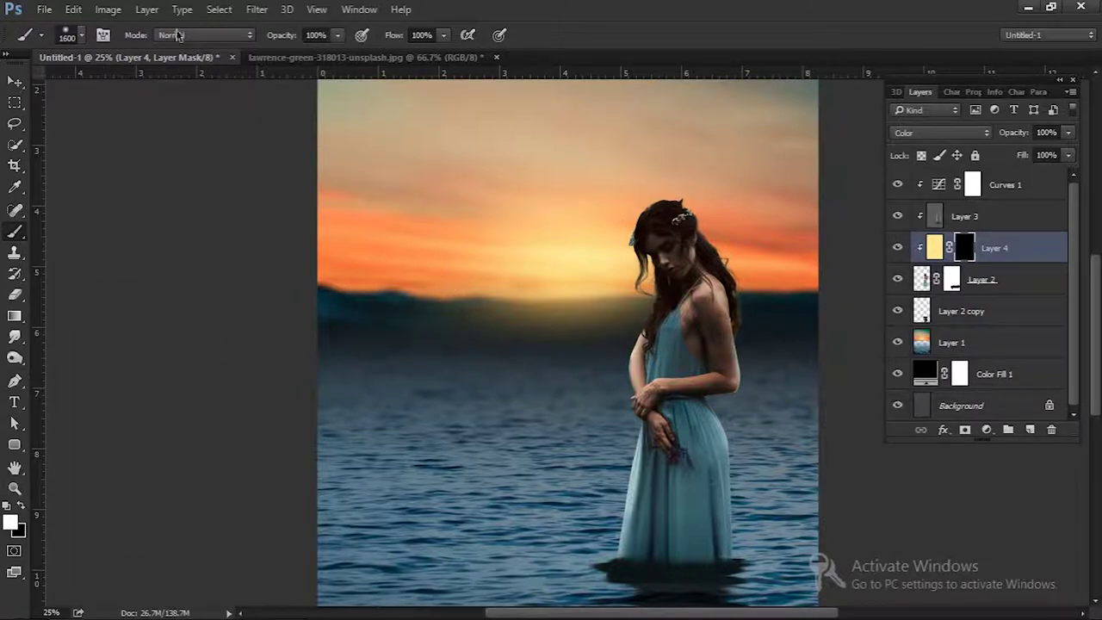
left_click(338, 35)
left_click(285, 54)
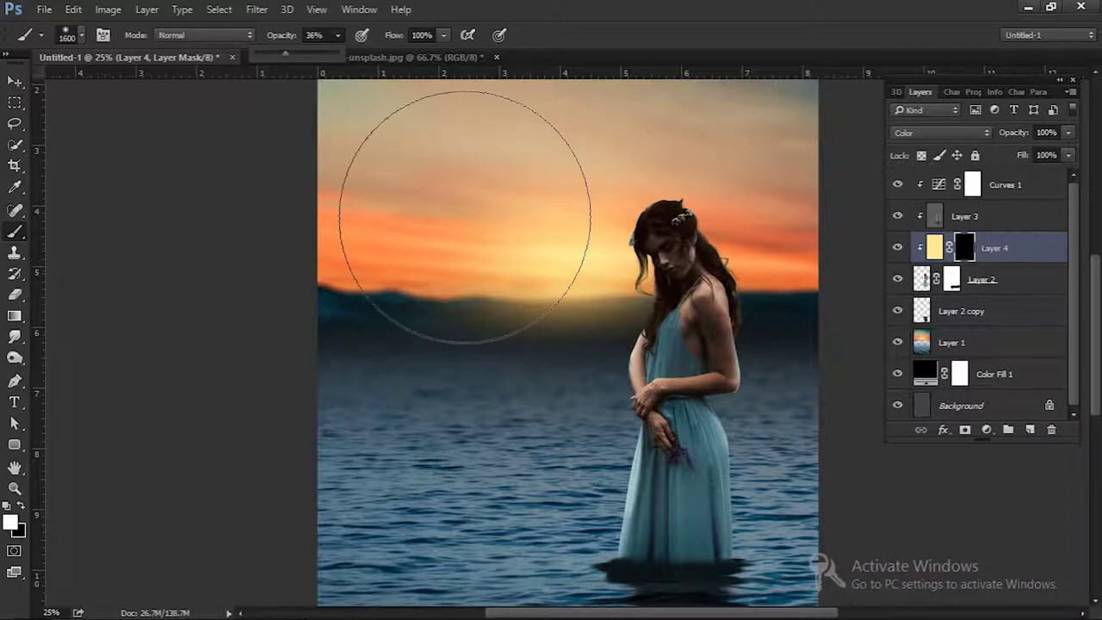
key("bracketleft")
key("bracketleft")
key("bracketleft")
left_click_drag(575, 341, 596, 499)
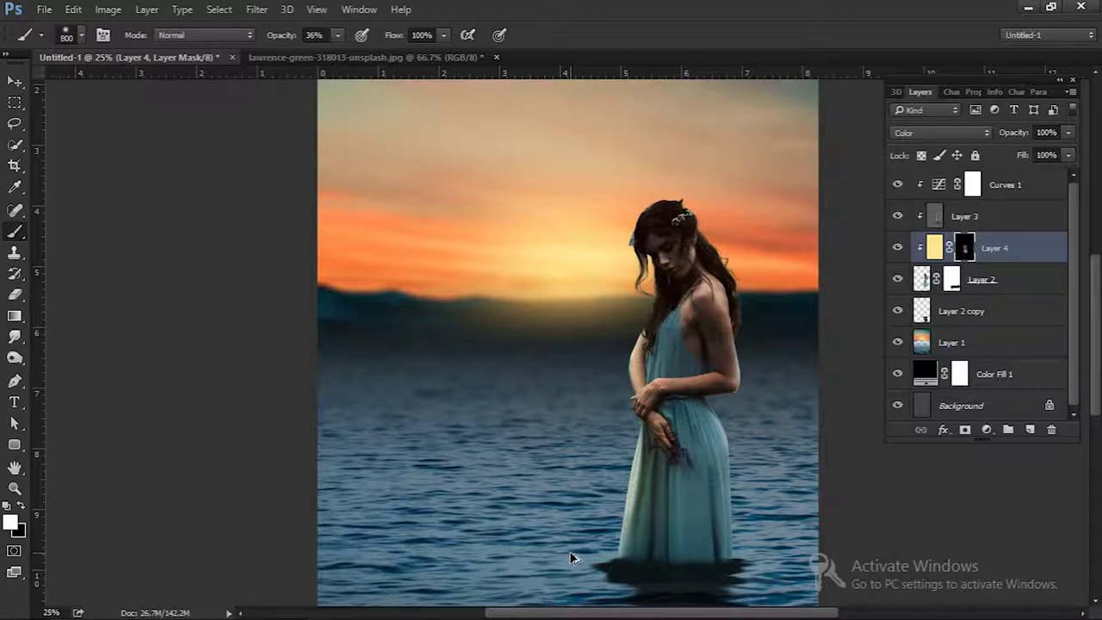
Paint faint 22% opacity glow over the woman's hair and the dress's right side
left_click_drag(338, 35, 325, 57)
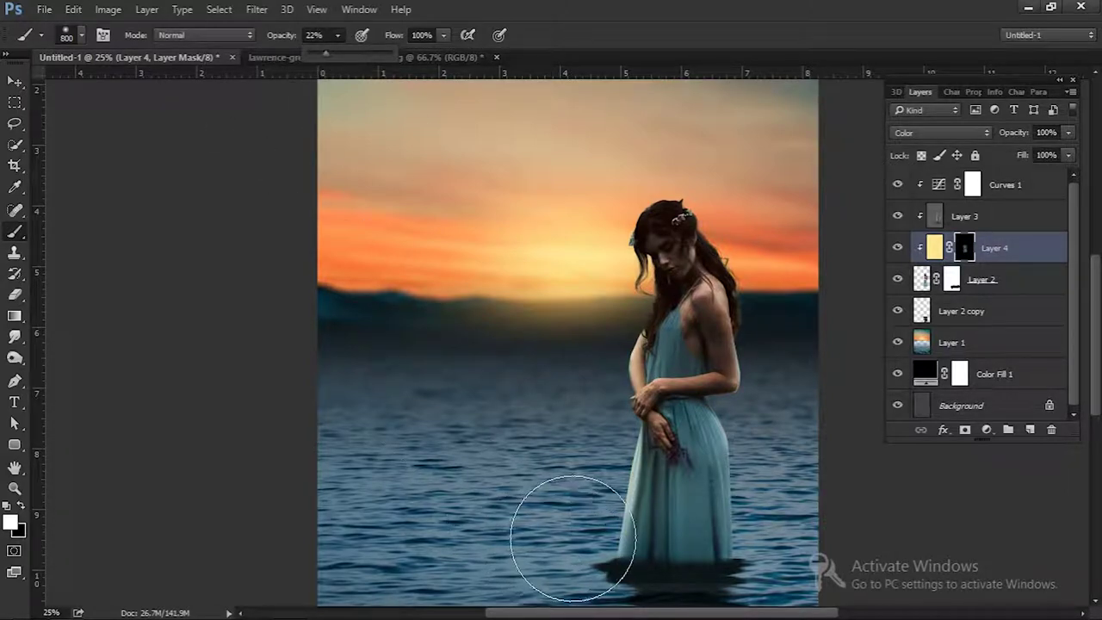
left_click_drag(775, 249, 779, 258)
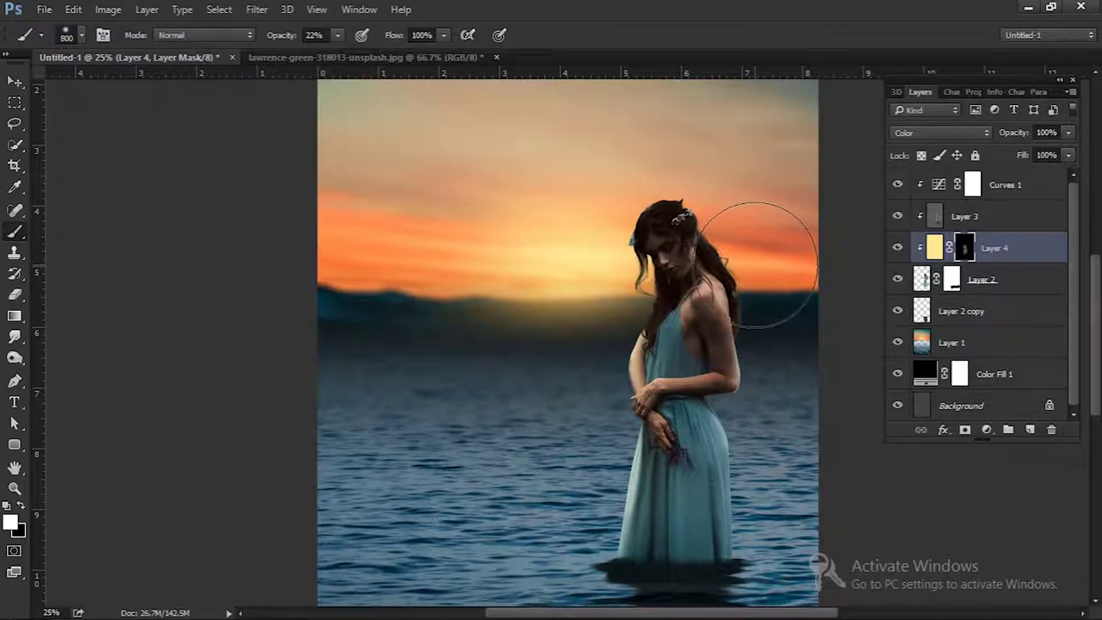
left_click_drag(691, 171, 603, 276)
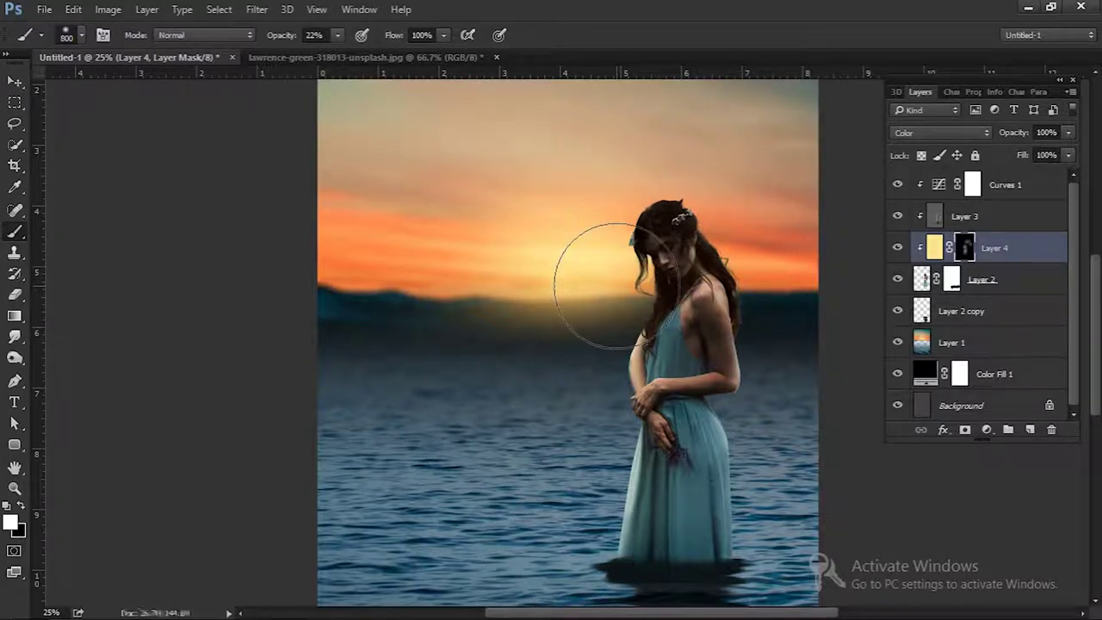
mouse_move(796, 437)
left_mouse_down()
mouse_move(787, 351)
mouse_move(792, 401)
mouse_move(775, 458)
mouse_move(827, 543)
left_mouse_up()
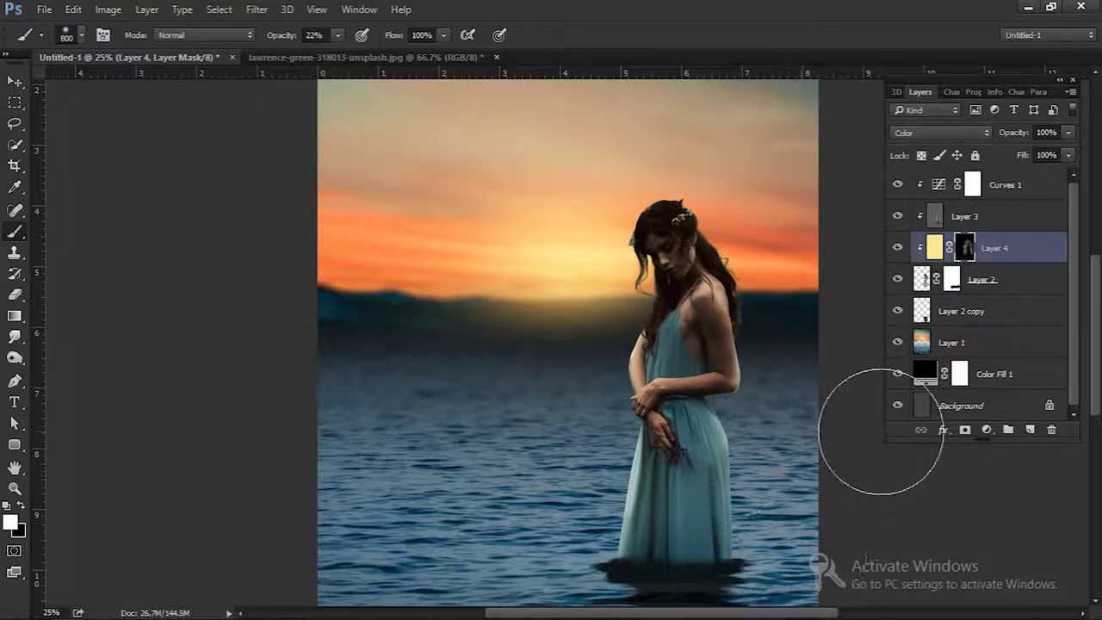
key("ctrl+minus")
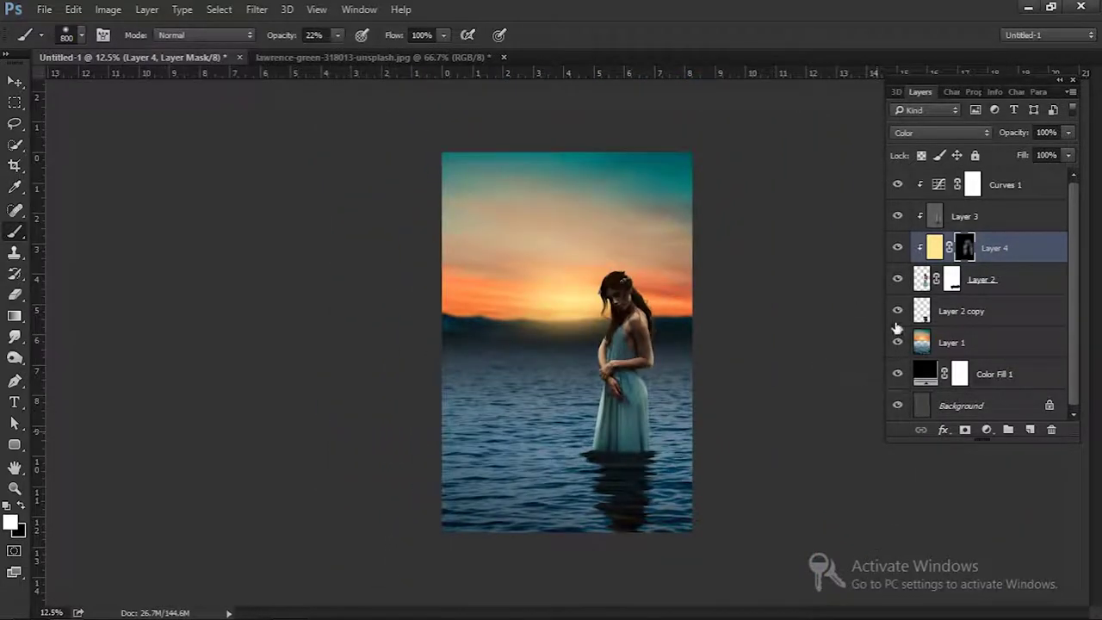
left_click(971, 351)
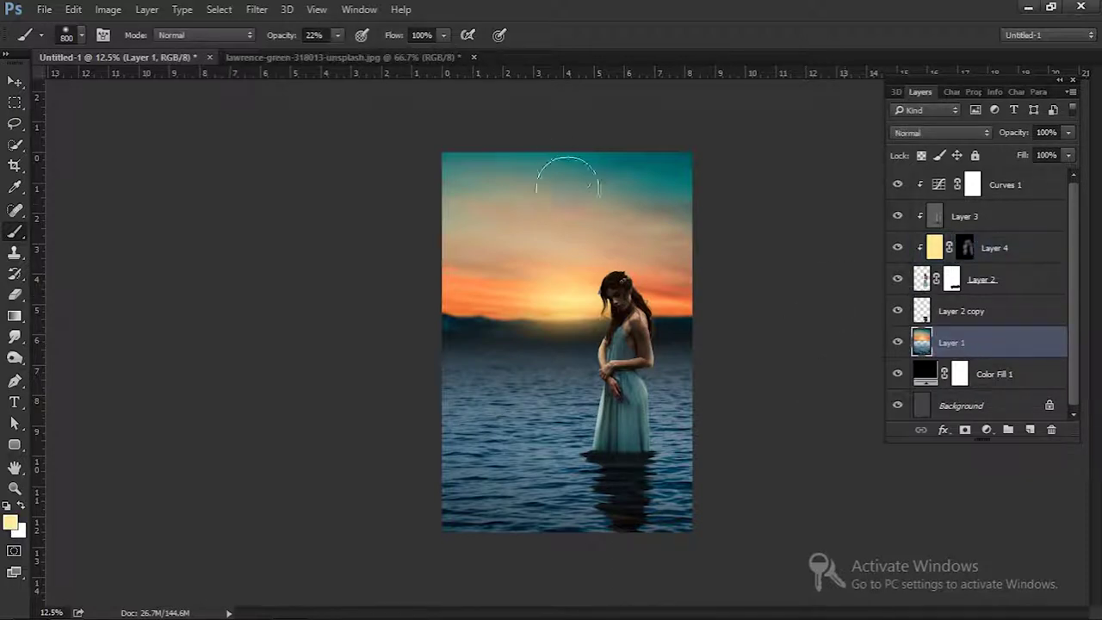
Warm Layer 1 with a Camera Raw Filter temperature of +23
left_click(257, 9)
left_click(296, 118)
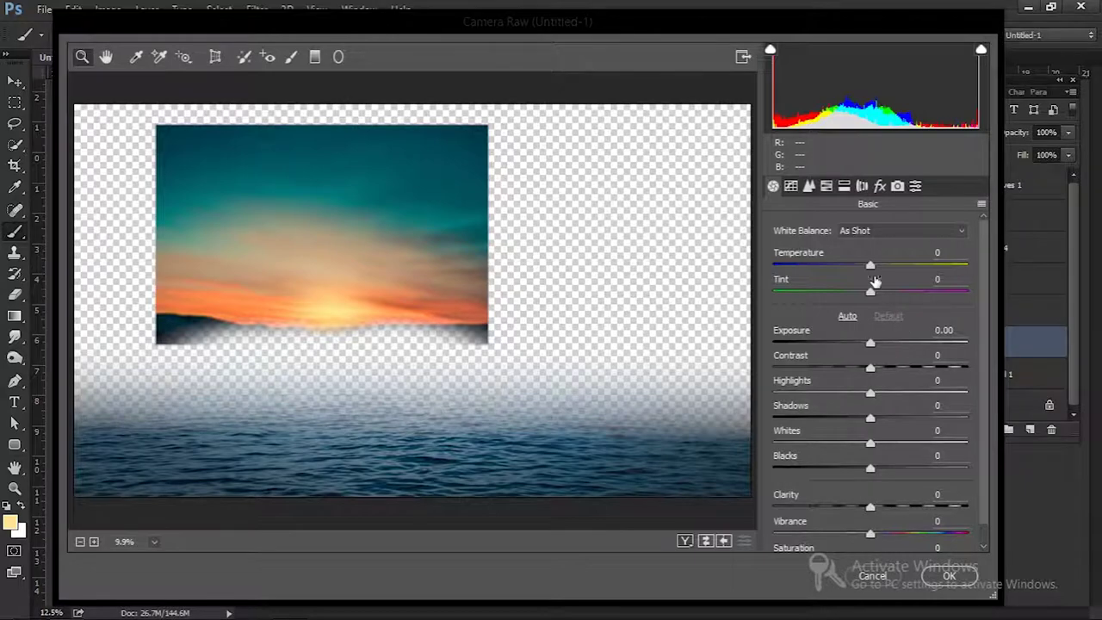
left_click_drag(869, 267, 893, 266)
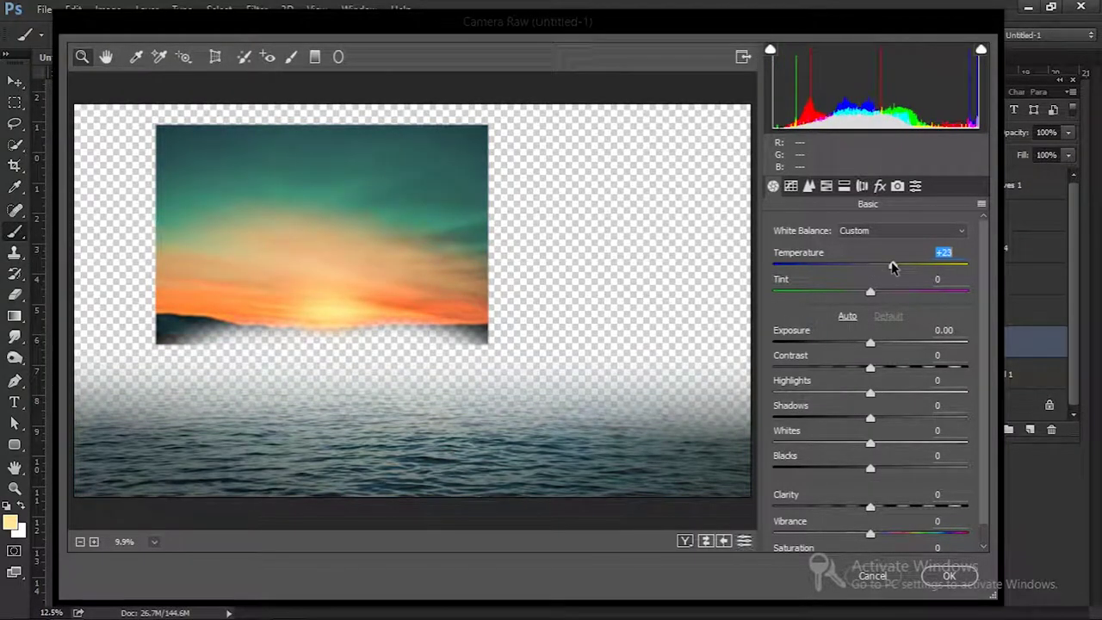
left_click(952, 578)
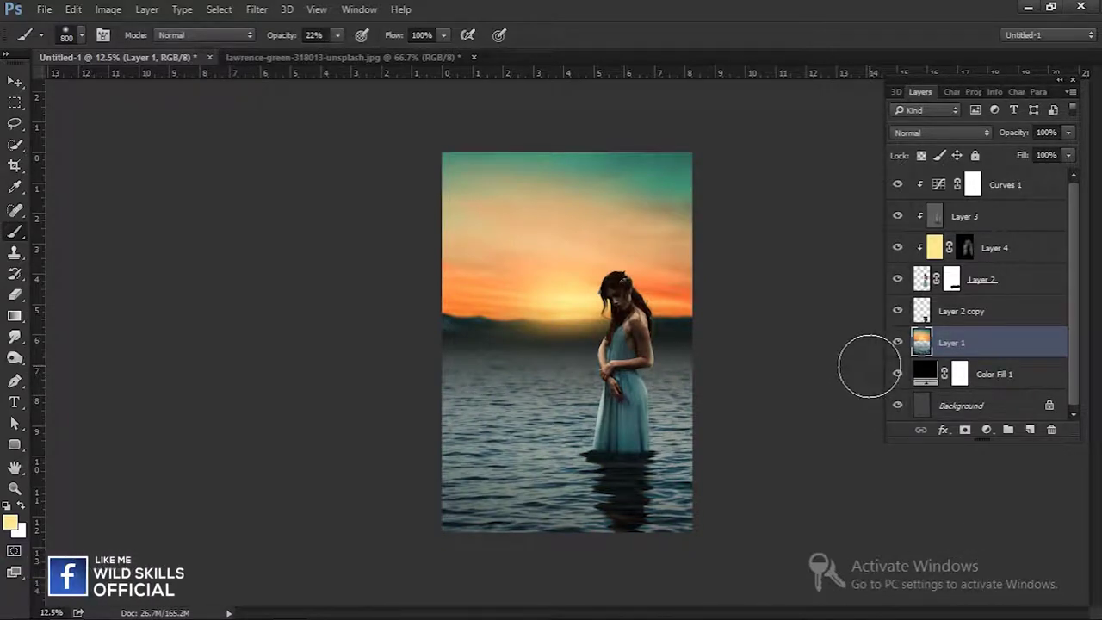
left_click(1021, 192)
key("e")
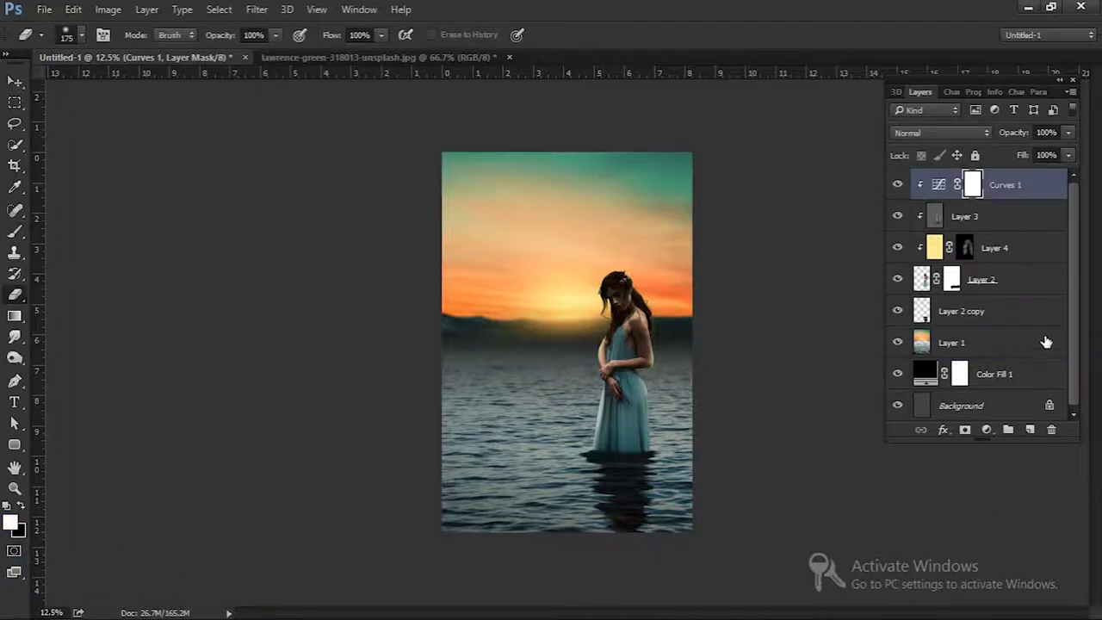
Create a new empty Layer 5 above Curves 1 and return to the Brush tool
key("ctrl+shift+n")
key("Return")
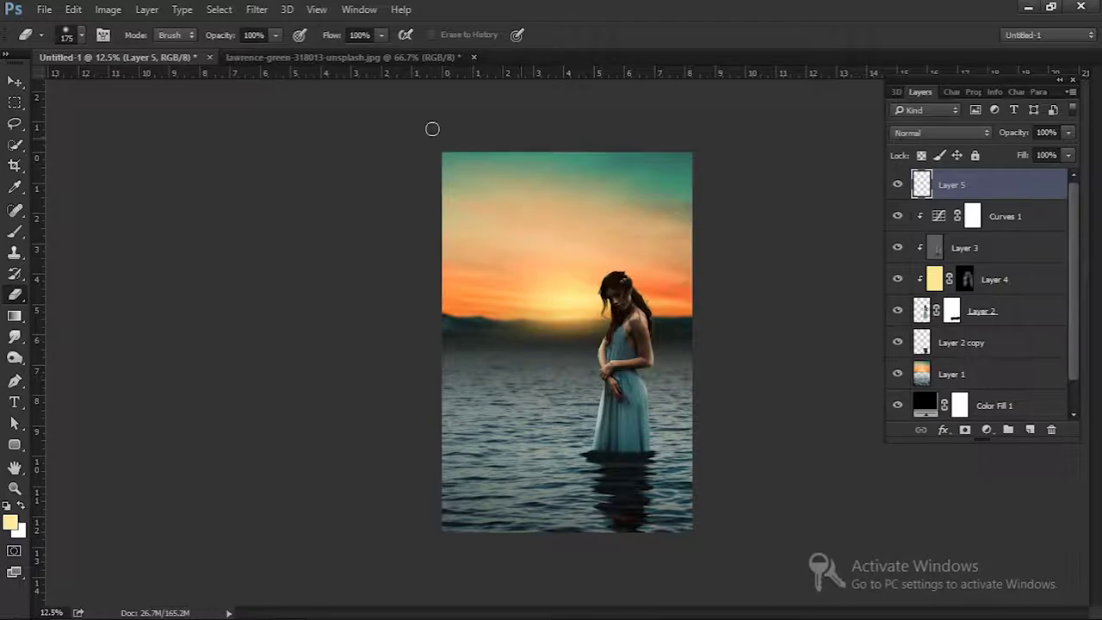
left_click(8, 241)
left_click(81, 37)
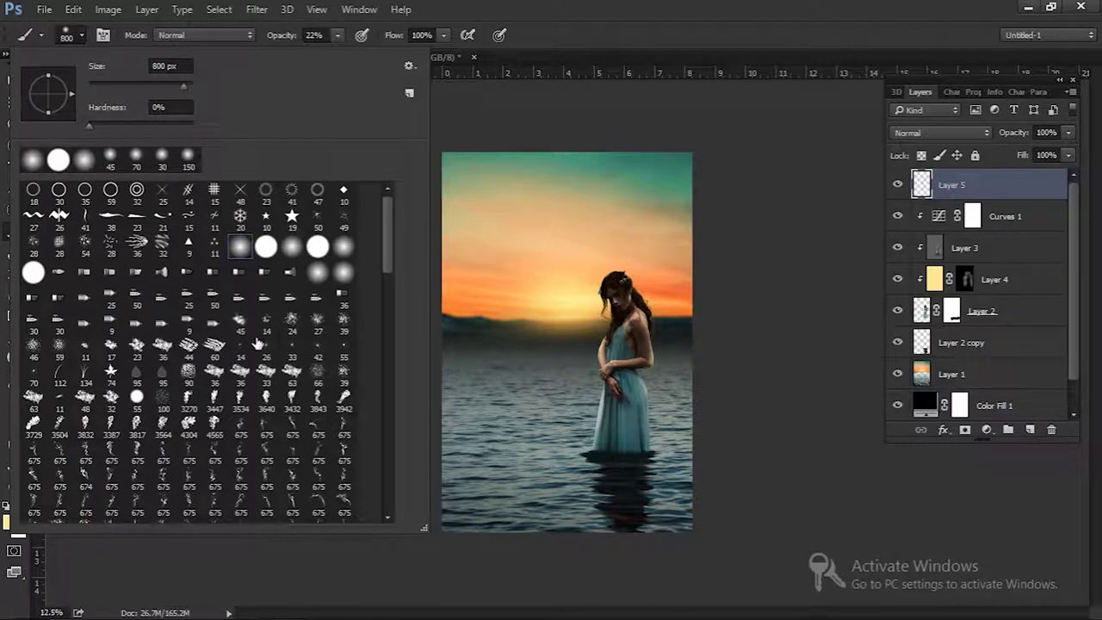
Choose the 608 px bird brush from the brush presets
scroll(224, 275, "down", 3)
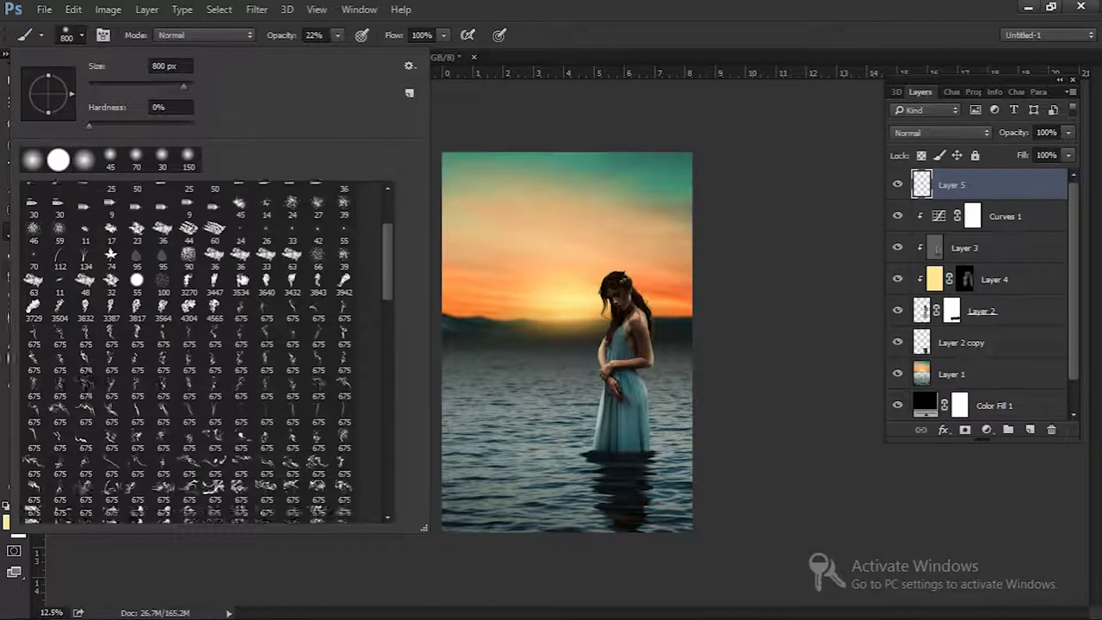
scroll(226, 289, "down", 3)
scroll(228, 306, "down", 2)
scroll(233, 323, "down", 2)
scroll(231, 327, "down", 3)
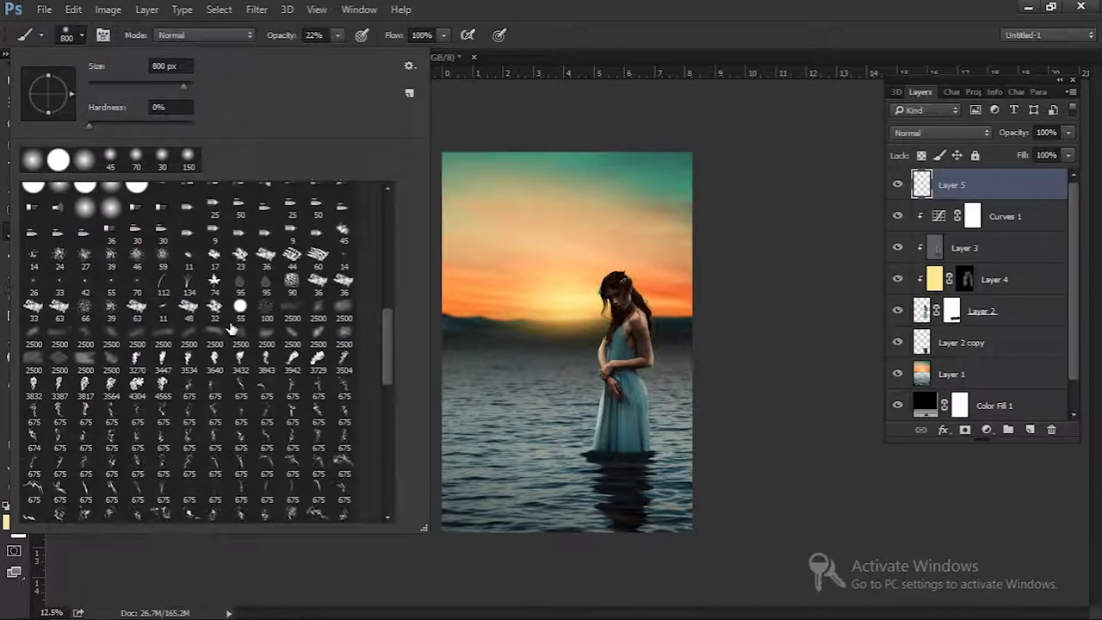
scroll(230, 327, "down", 3)
scroll(389, 379, "down", 2)
left_click_drag(394, 396, 394, 508)
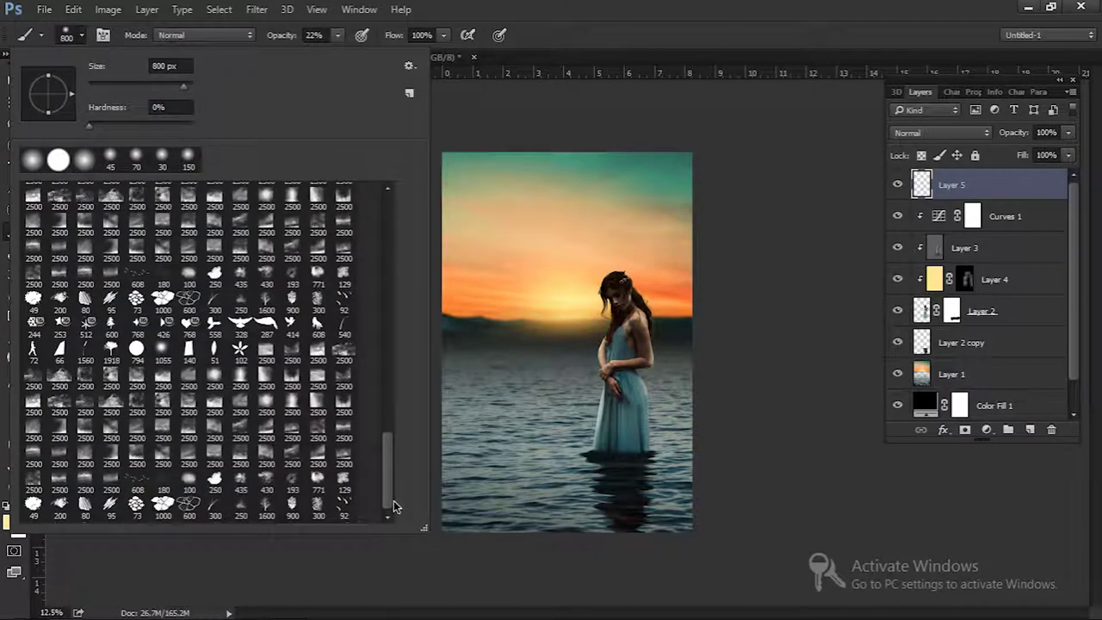
left_click_drag(395, 470, 391, 446)
left_click(143, 372)
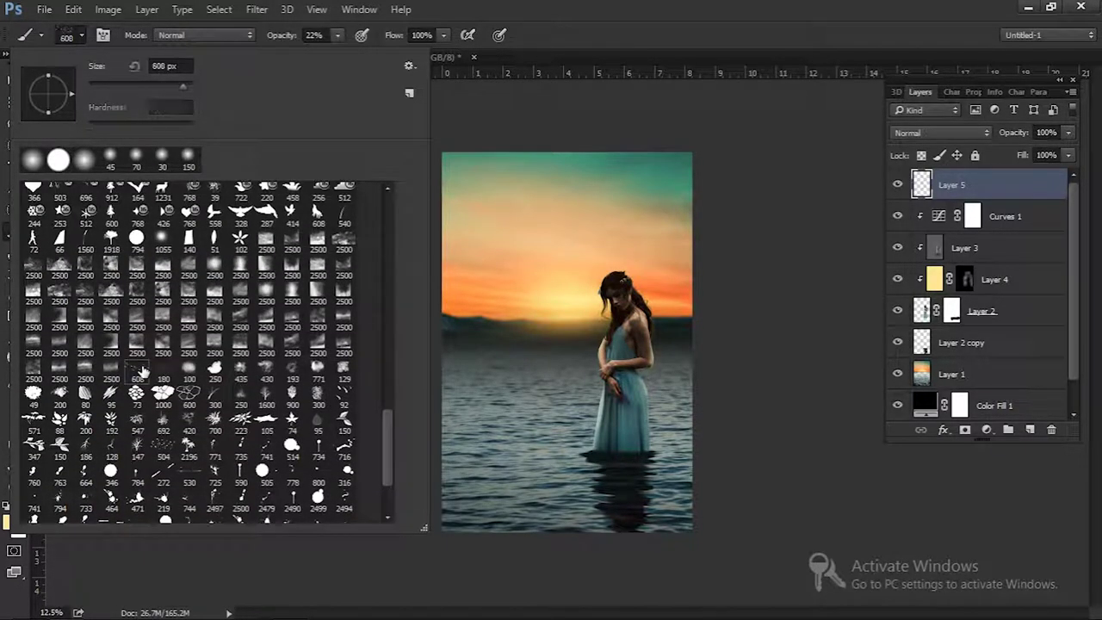
double_click(143, 371)
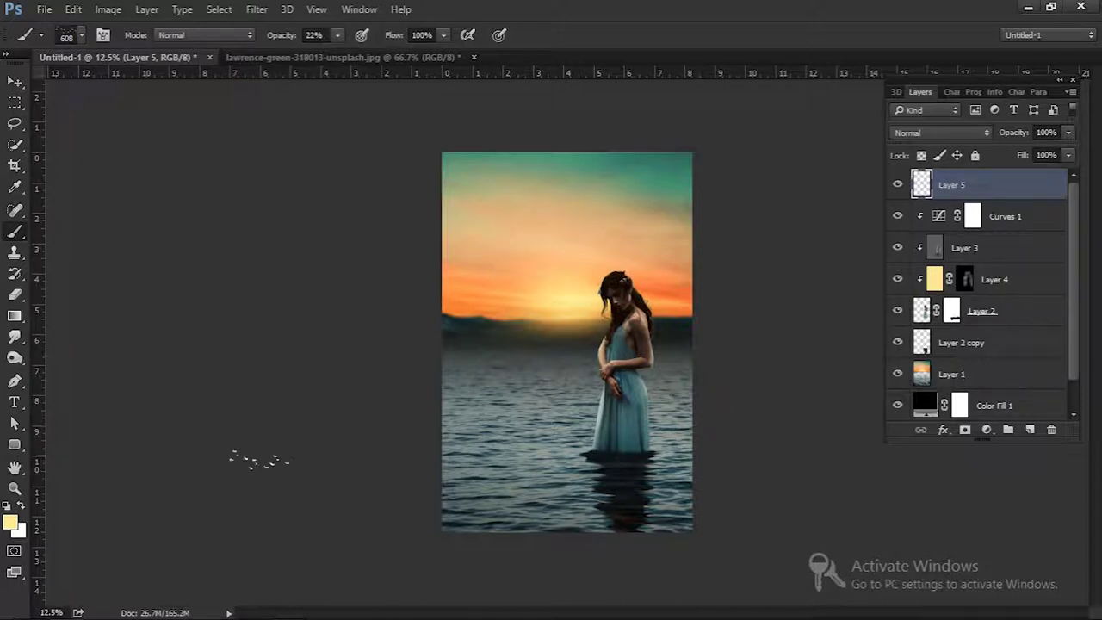
Reset colours to black and white and stamp the bird flock at 100% opacity
left_click(7, 507)
key("z")
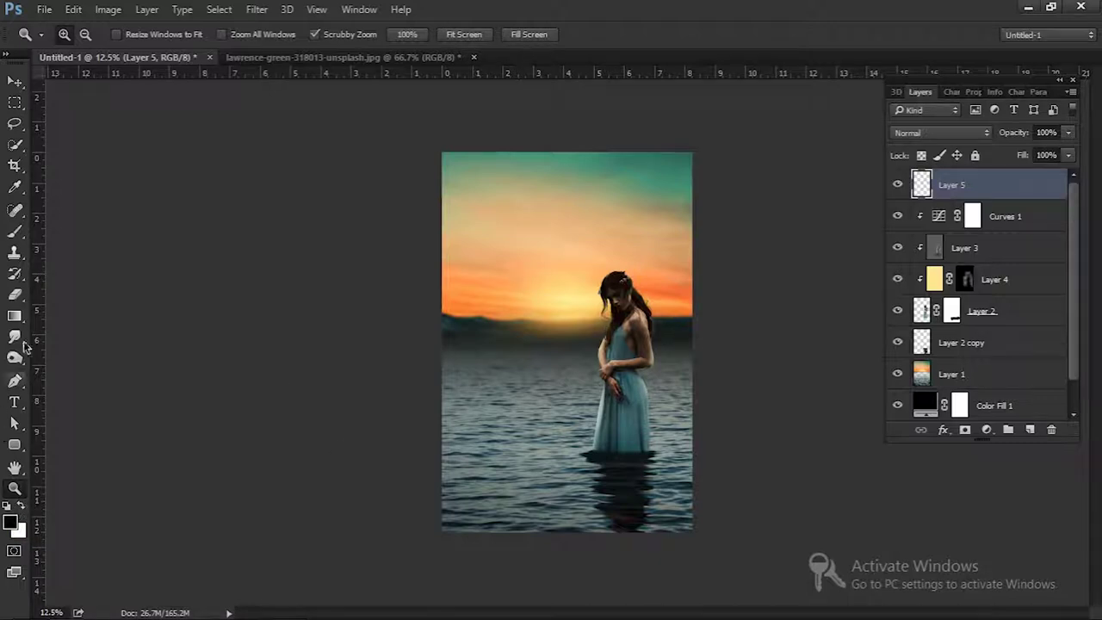
left_click(16, 233)
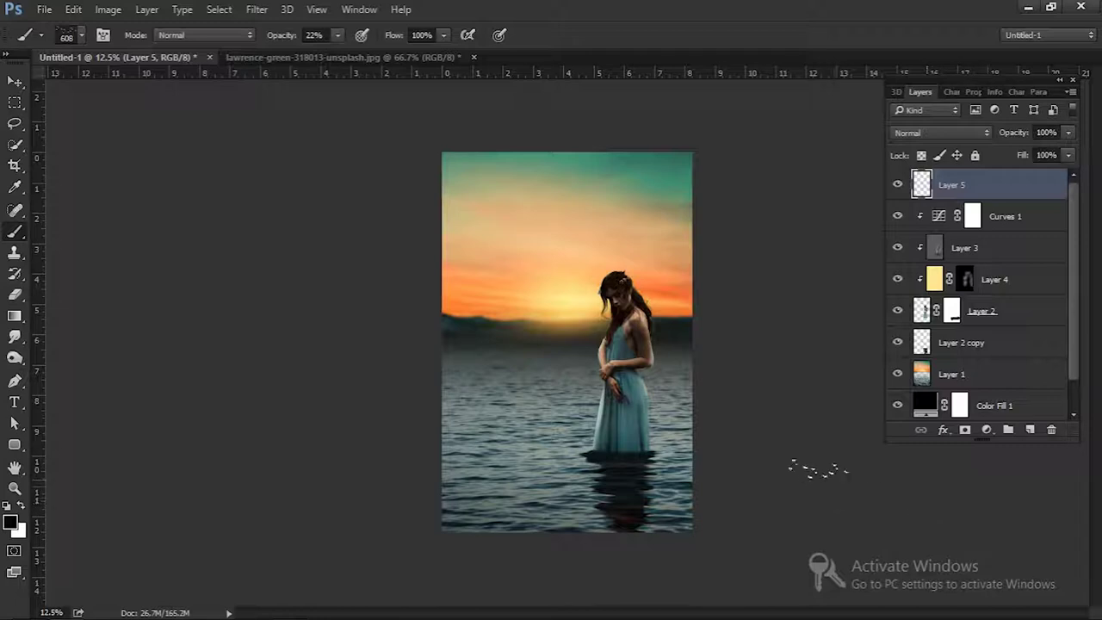
left_click_drag(338, 35, 504, 155)
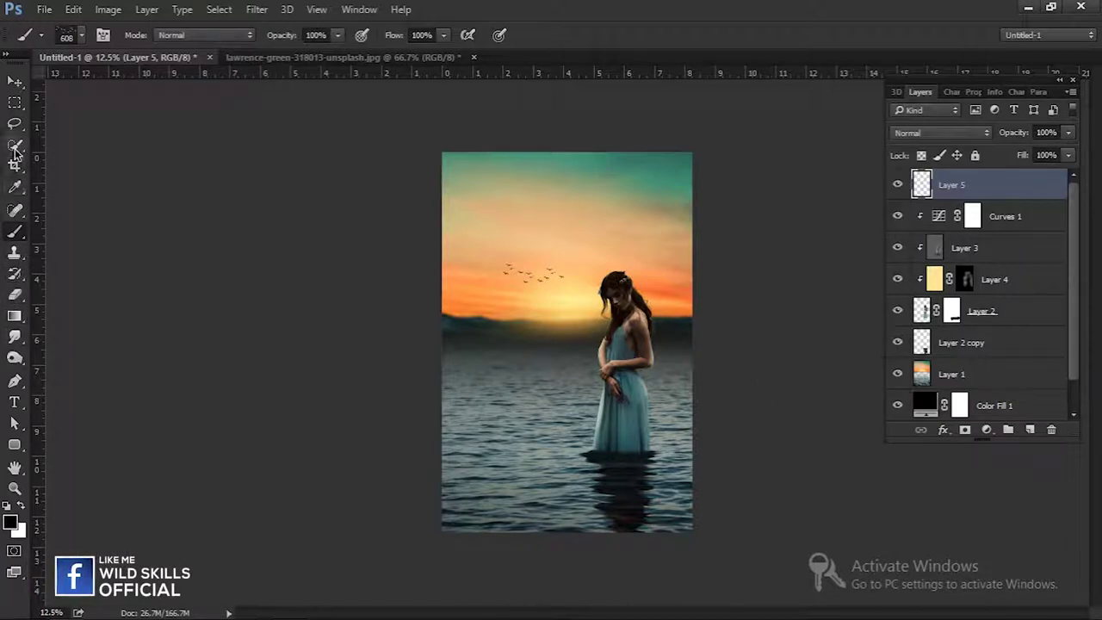
left_click(17, 361)
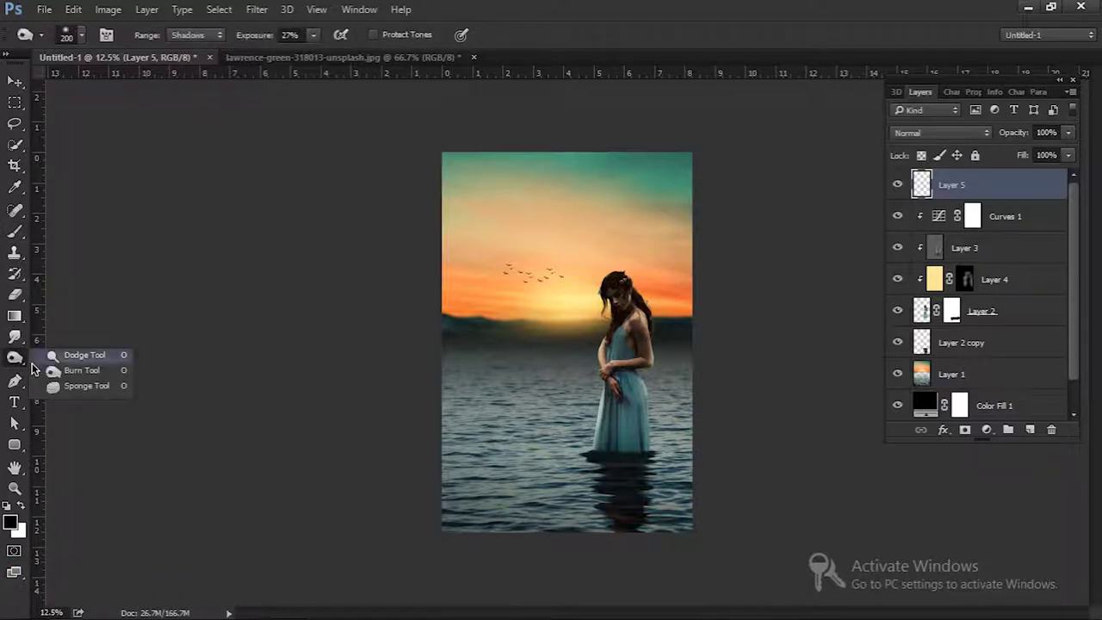
Soften the bird flock with the Blur tool, then shrink the brush to 400
left_click(14, 337)
left_click(66, 342)
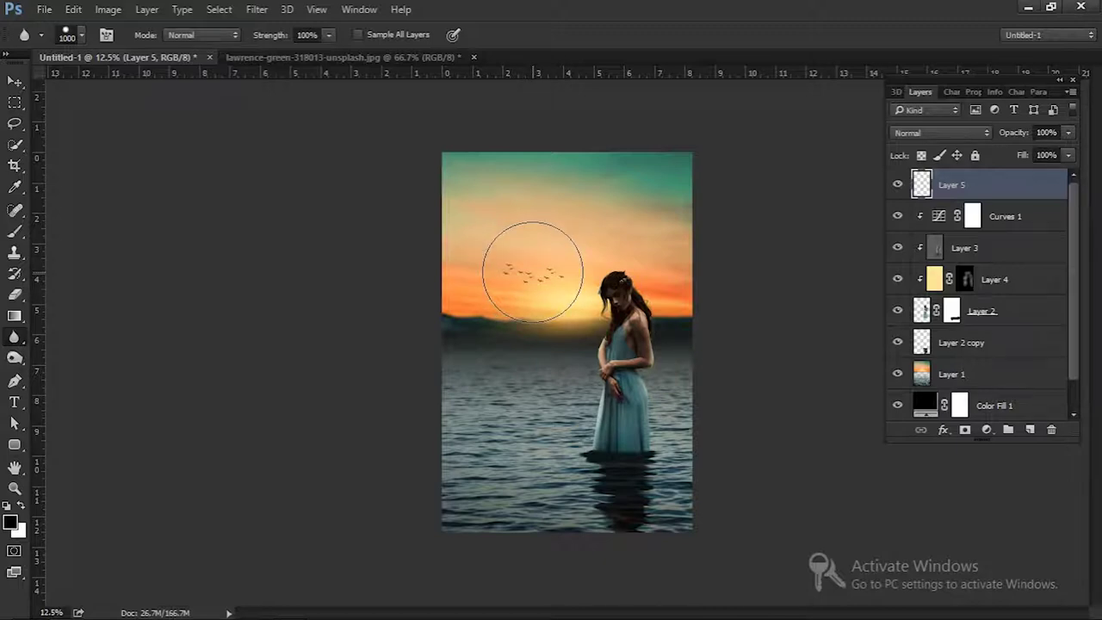
left_click_drag(533, 272, 526, 267)
key("bracketleft")
key("bracketleft")
key("bracketleft")
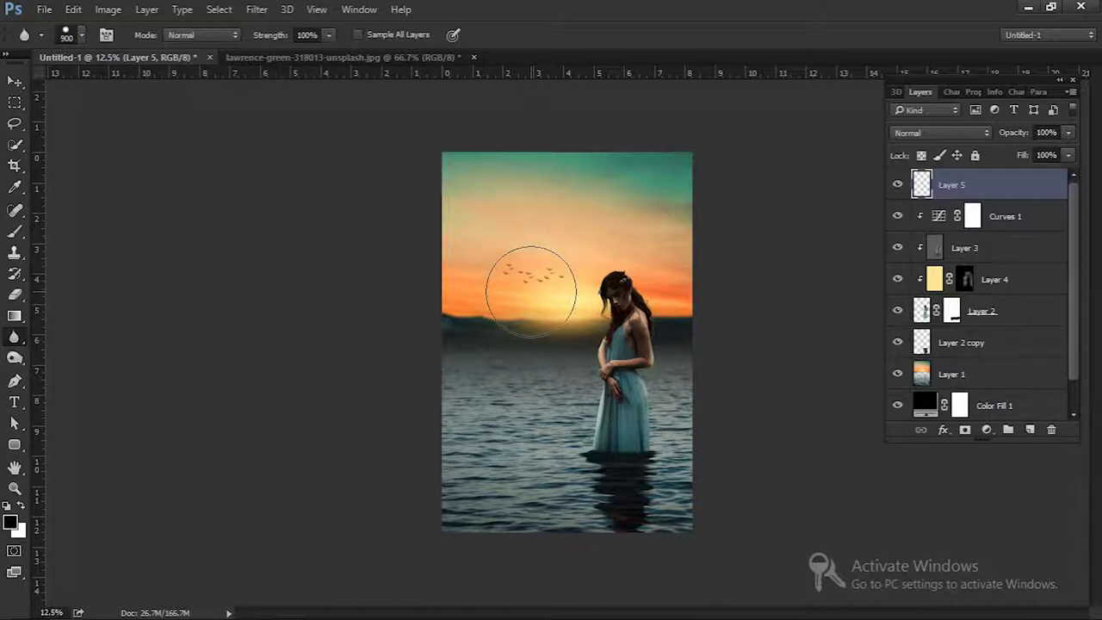
key("bracketleft")
key("bracketleft")
key("bracketleft")
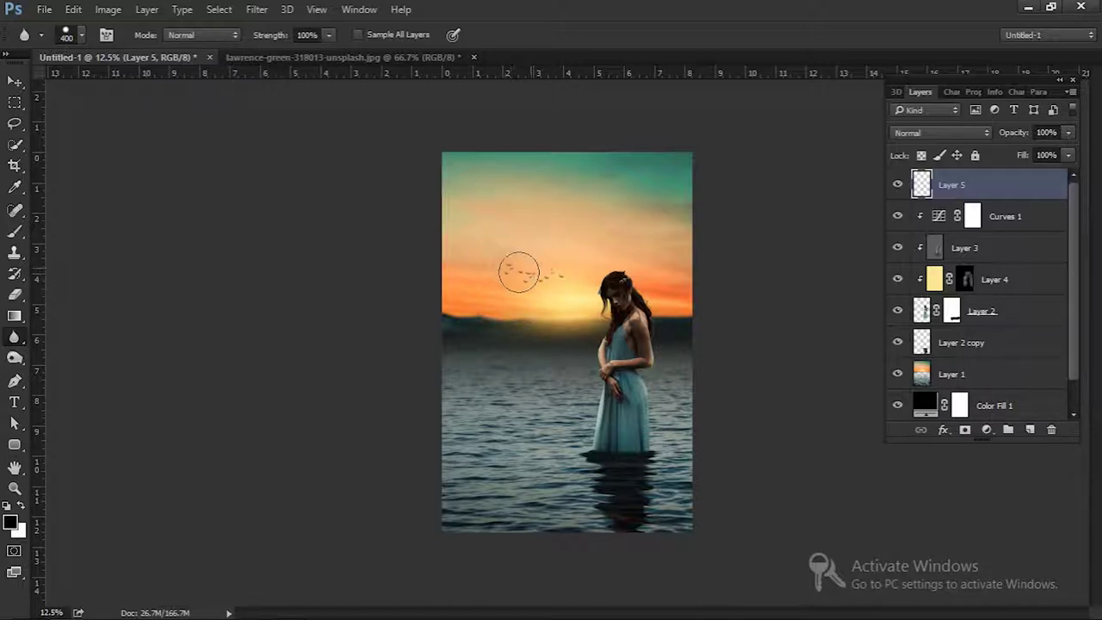
Type the title 'Blue sea' in the upper sky, correcting the typos
key("t")
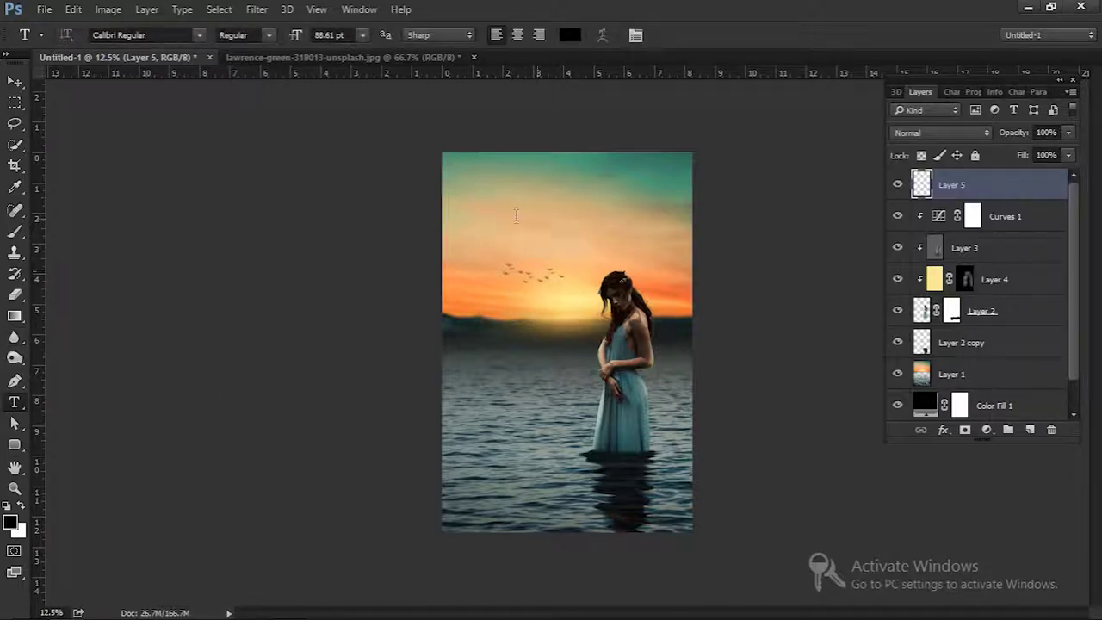
left_click(499, 217)
type("bl")
key("BackSpace")
key("BackSpace")
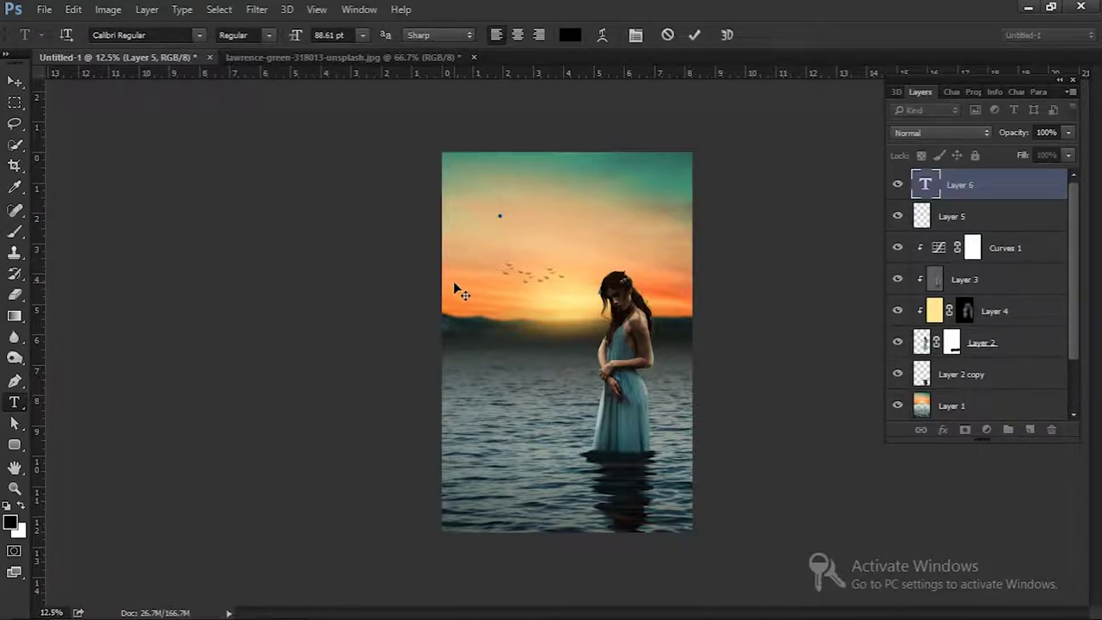
type("Blie")
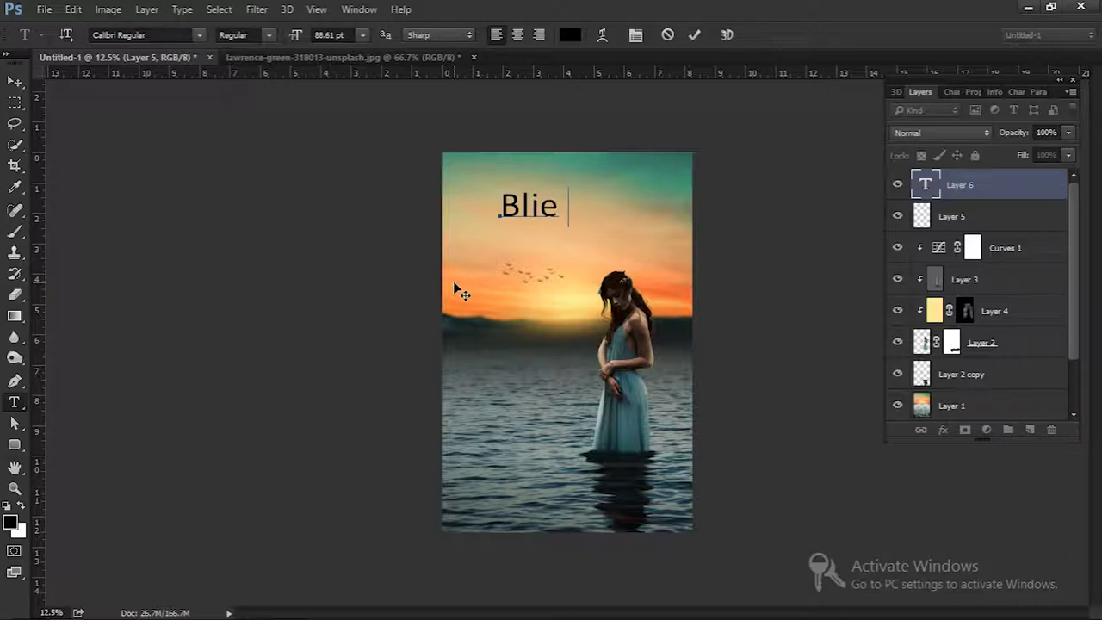
key("BackSpace")
key("BackSpace")
type("ue sea")
Set the title font to Freestyle Script and nudge it right toward centre
key("ctrl+a")
left_click(172, 34)
key("Down")
key("Down")
key("Down")
key("Down")
key("Down")
key("Down")
key("Down")
key("Up")
key("Up")
key("Down")
key("Down")
key("Down")
key("Up")
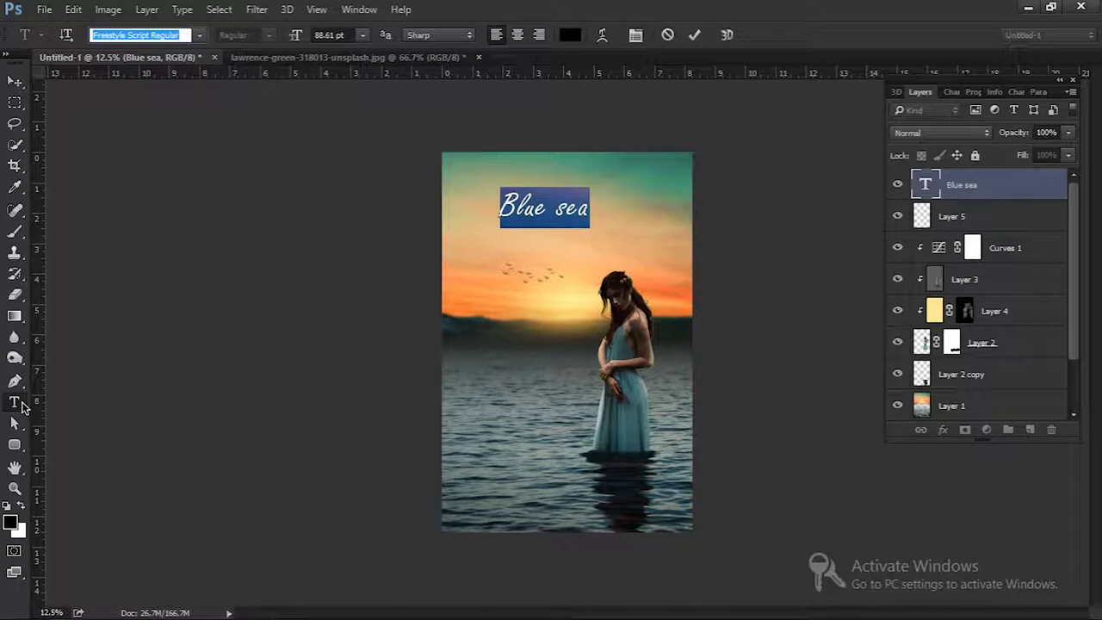
left_click_drag(602, 209, 624, 212)
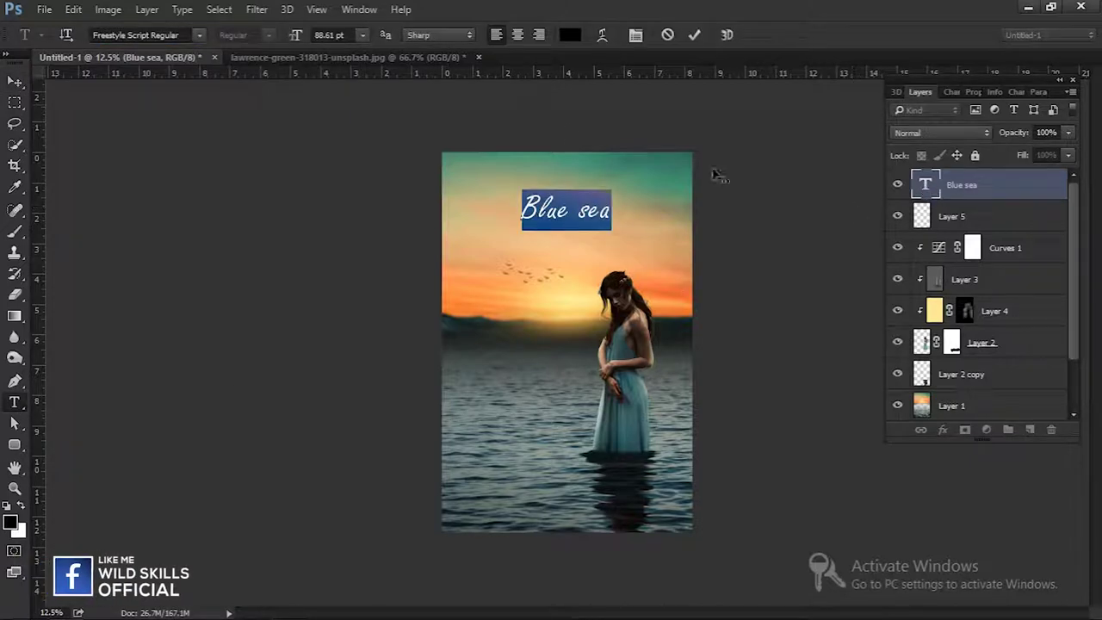
Colour the title white (#ffffff) and commit the text
left_click(569, 35)
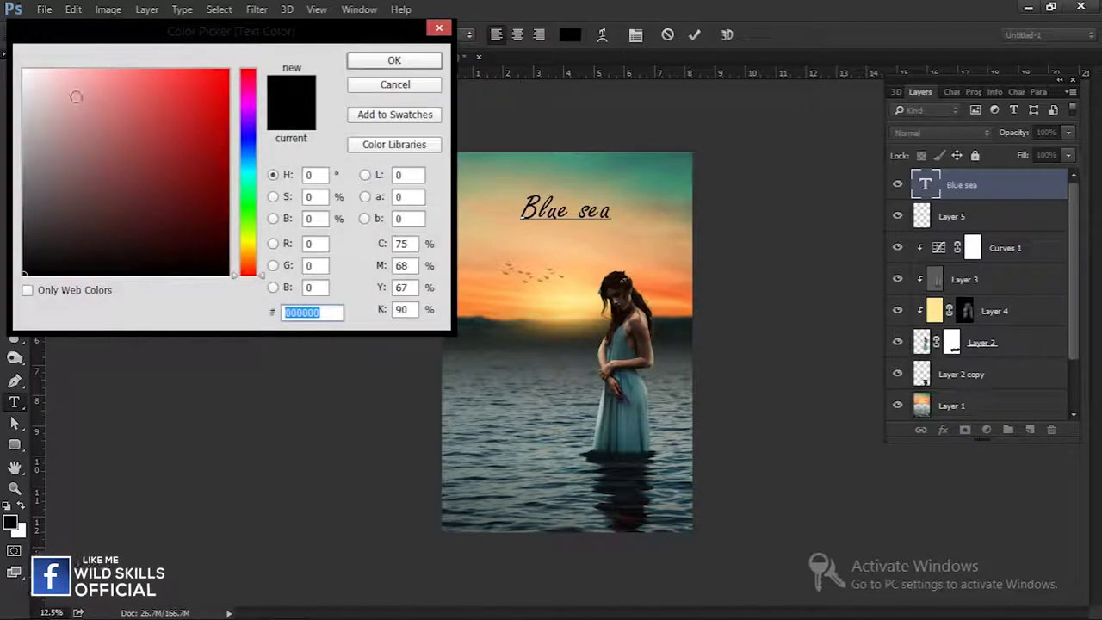
left_click_drag(76, 93, 3, 34)
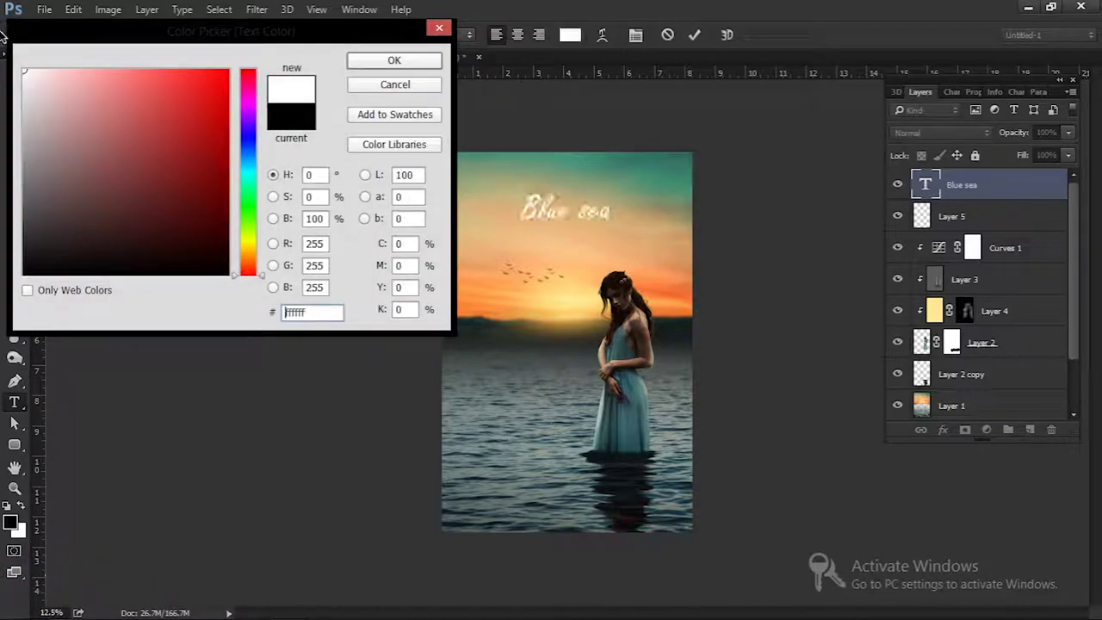
left_click(403, 61)
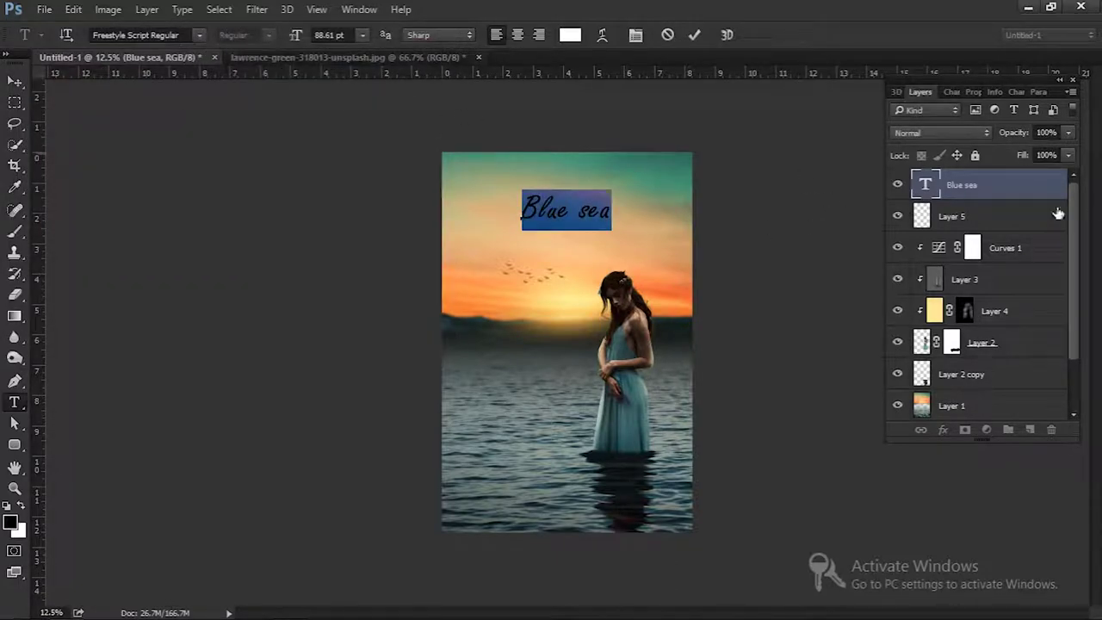
left_click(13, 81)
left_click(146, 10)
mouse_move(204, 147)
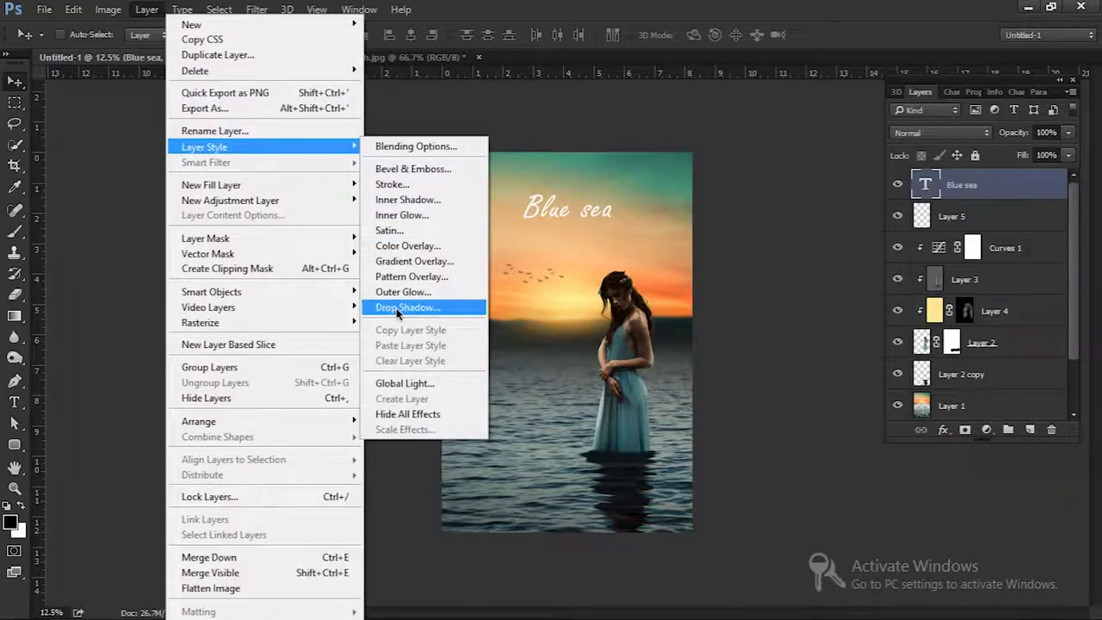
Give the title a hard black drop shadow: 100% opacity, 0 px size, small distance
left_click(397, 308)
left_click_drag(607, 70, 137, 47)
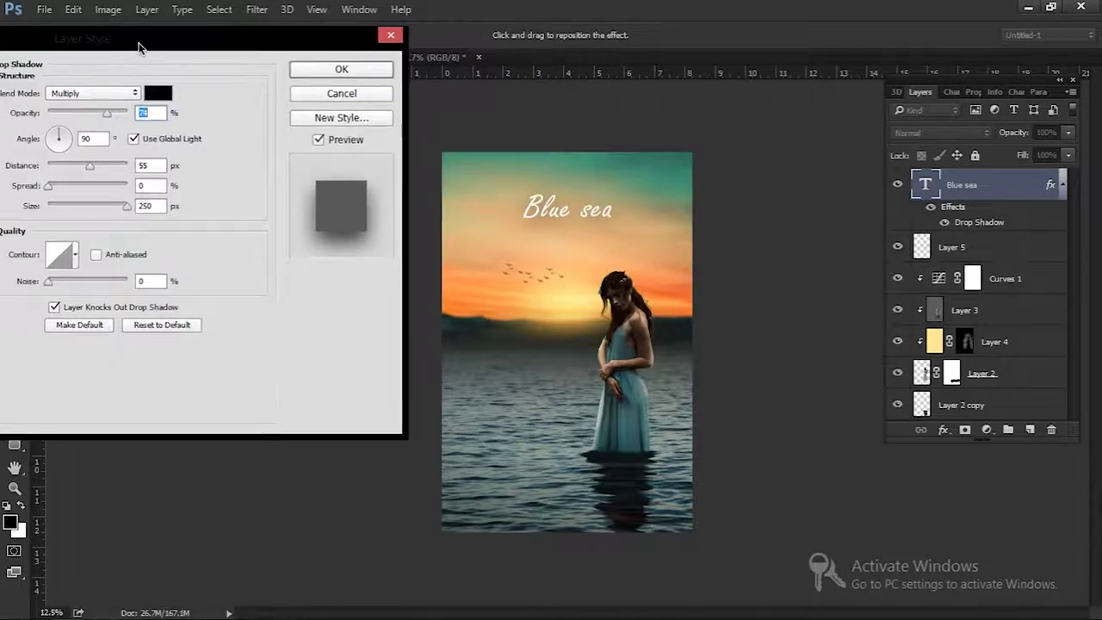
mouse_move(91, 164)
left_mouse_down()
mouse_move(3, 166)
mouse_move(104, 166)
left_mouse_up()
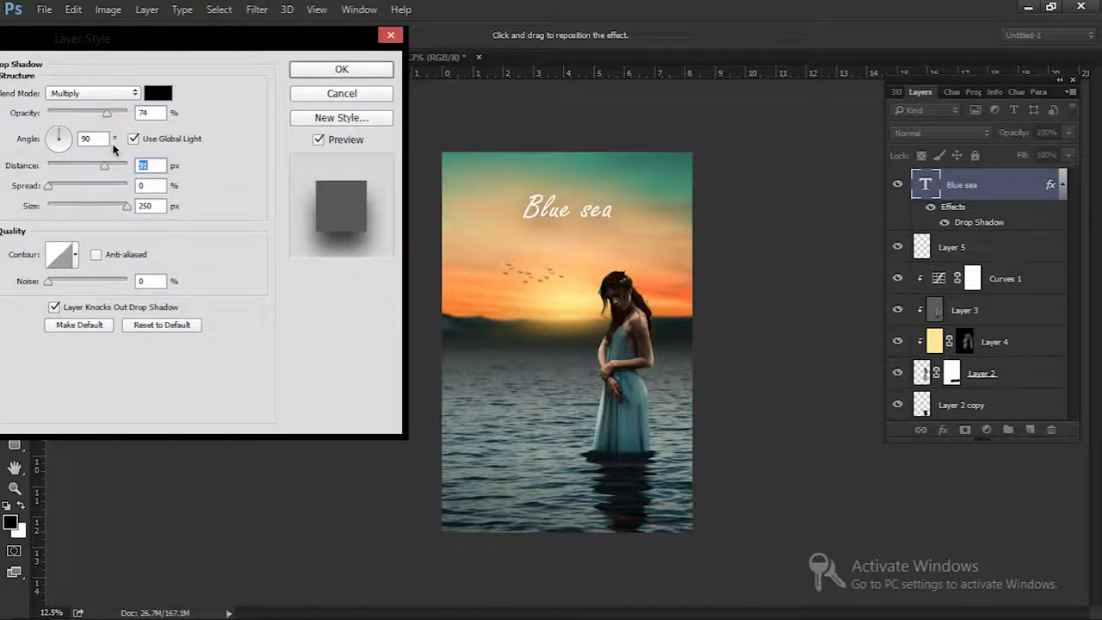
left_click_drag(107, 114, 204, 121)
left_click_drag(122, 208, 4, 199)
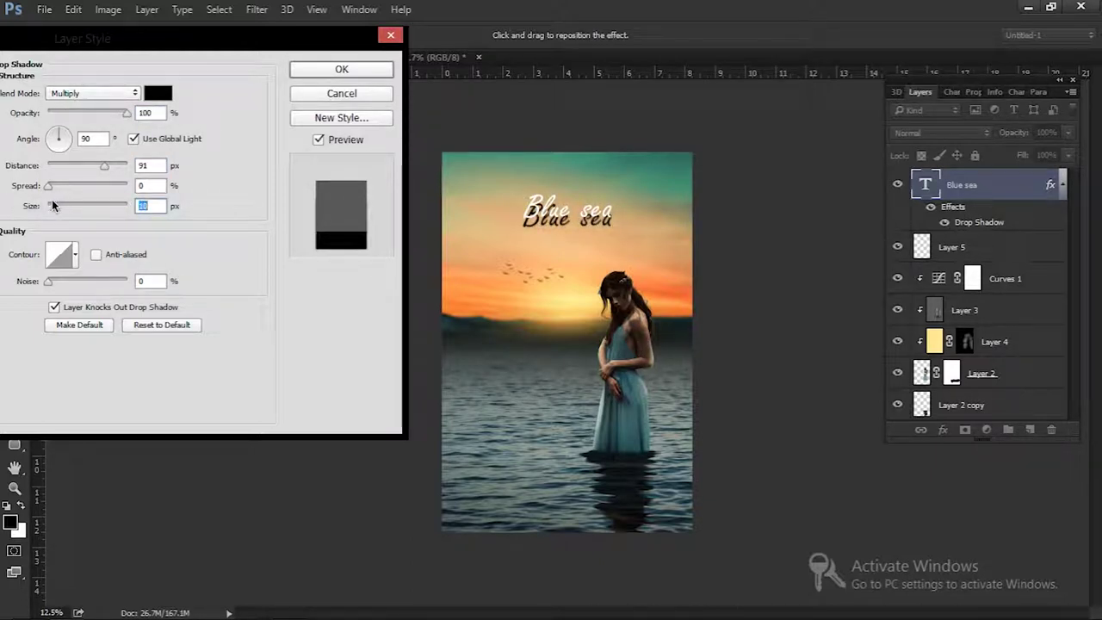
left_click_drag(104, 165, 66, 171)
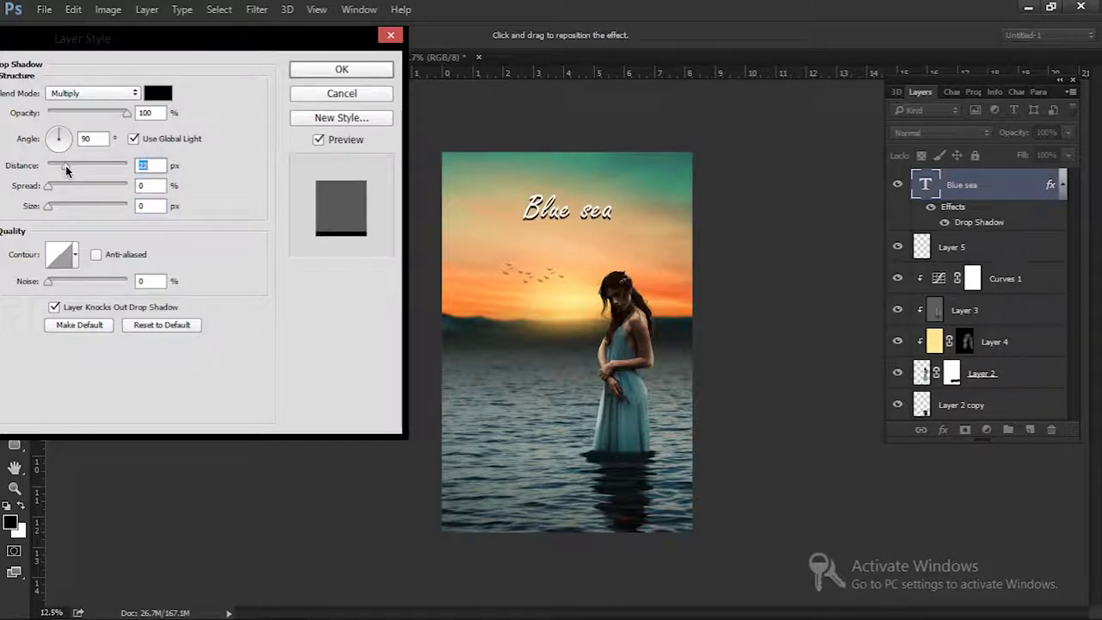
left_click(356, 69)
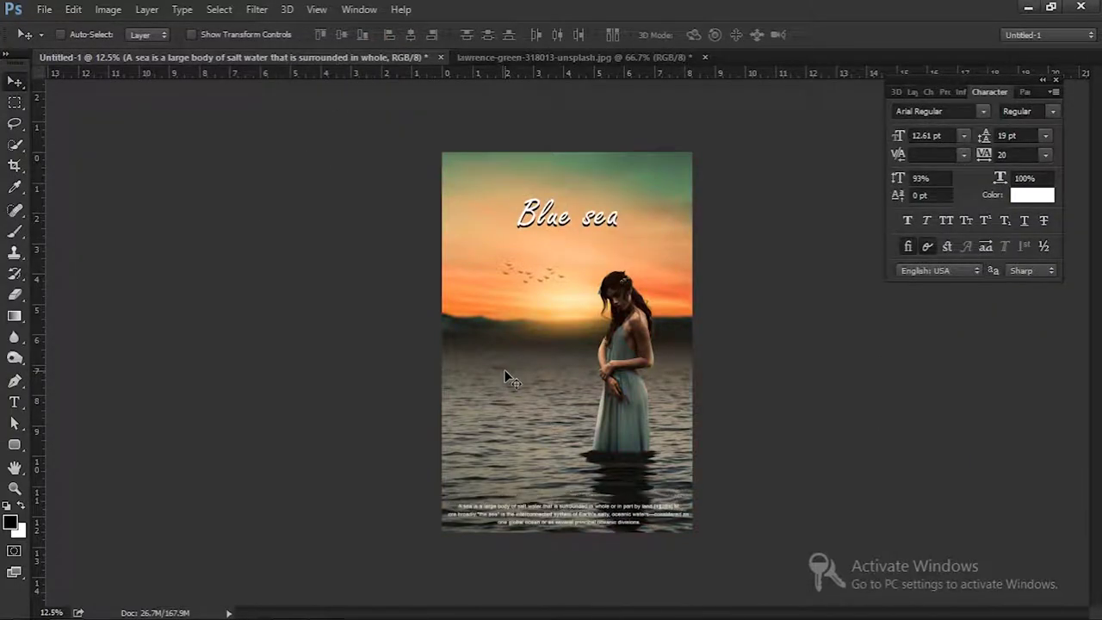
Add a black-filled Layer 6 at 74% opacity above the caption with a white mask
left_click(1002, 183)
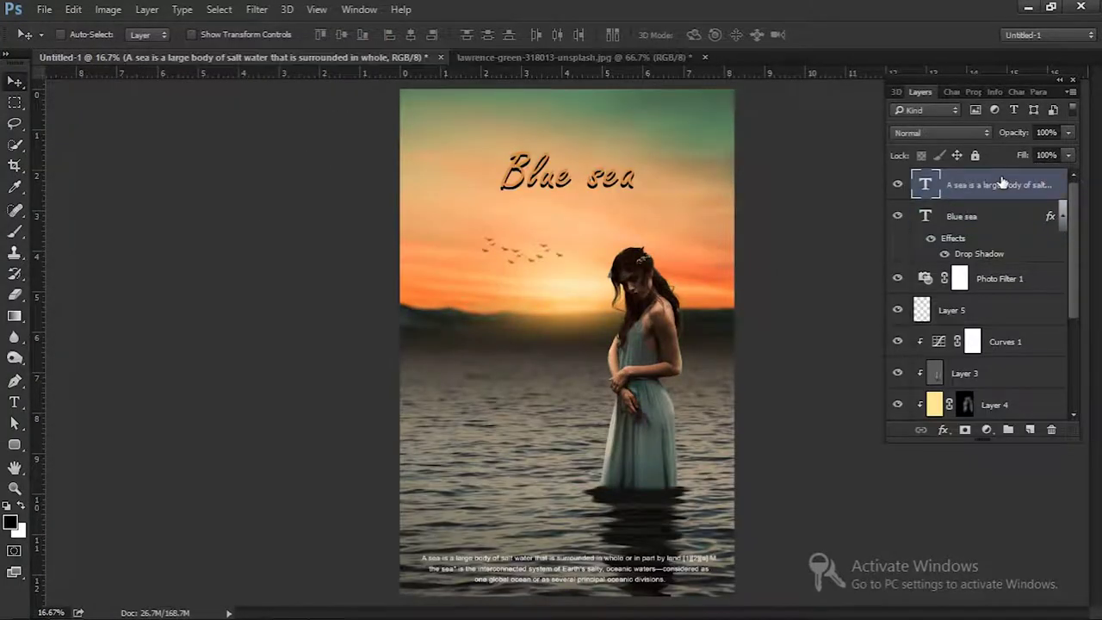
key("ctrl+shift+n")
key("Return")
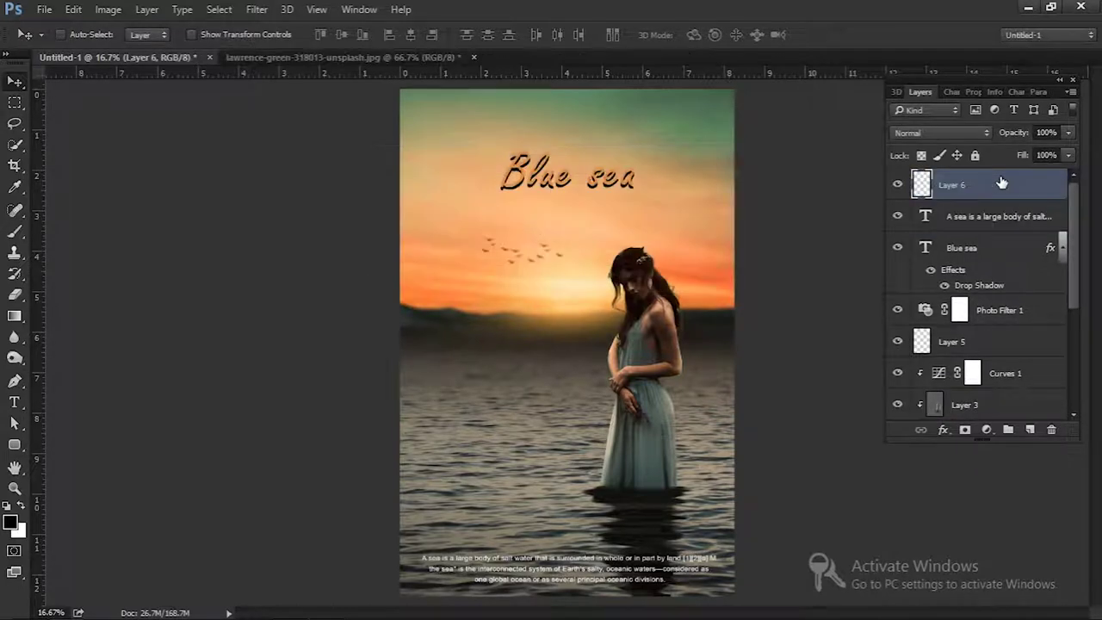
key("alt+BackSpace")
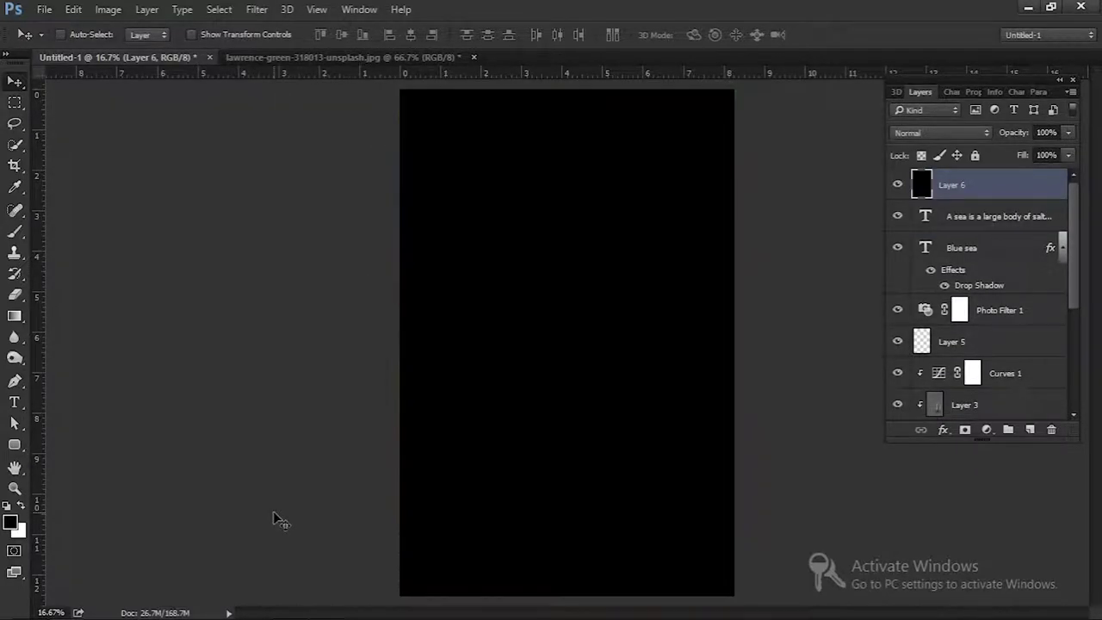
type("74")
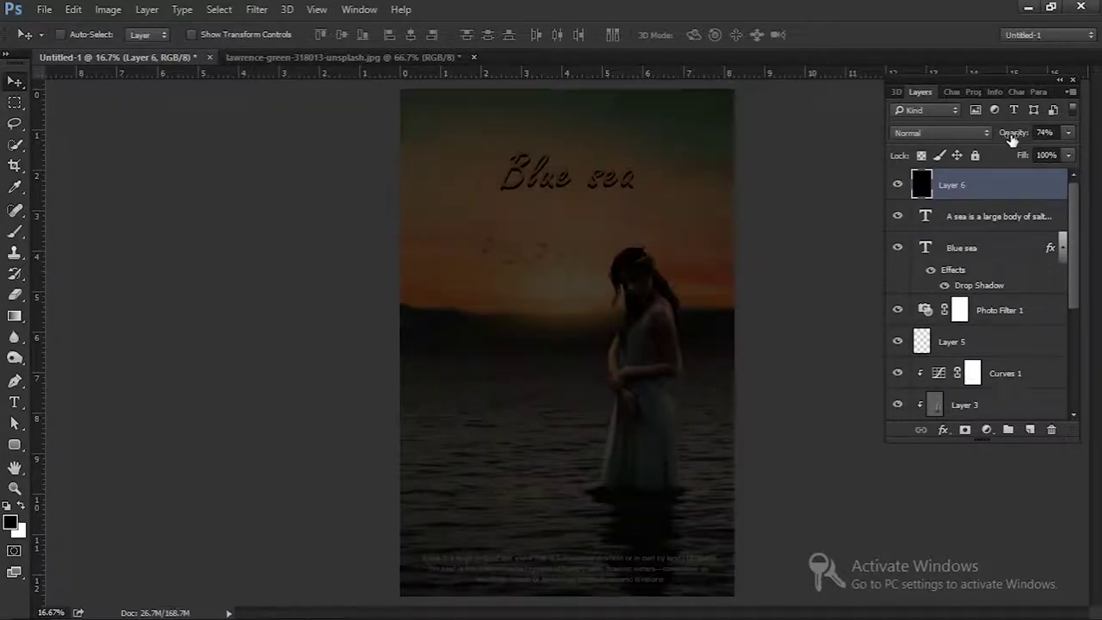
key("Return")
left_click(15, 230)
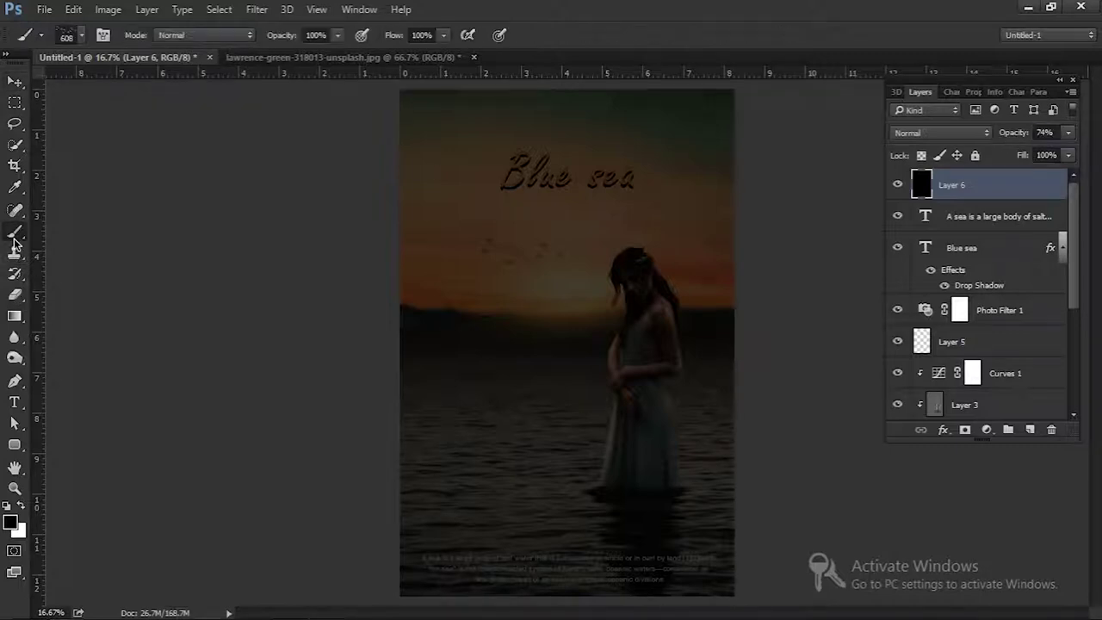
left_click(965, 428)
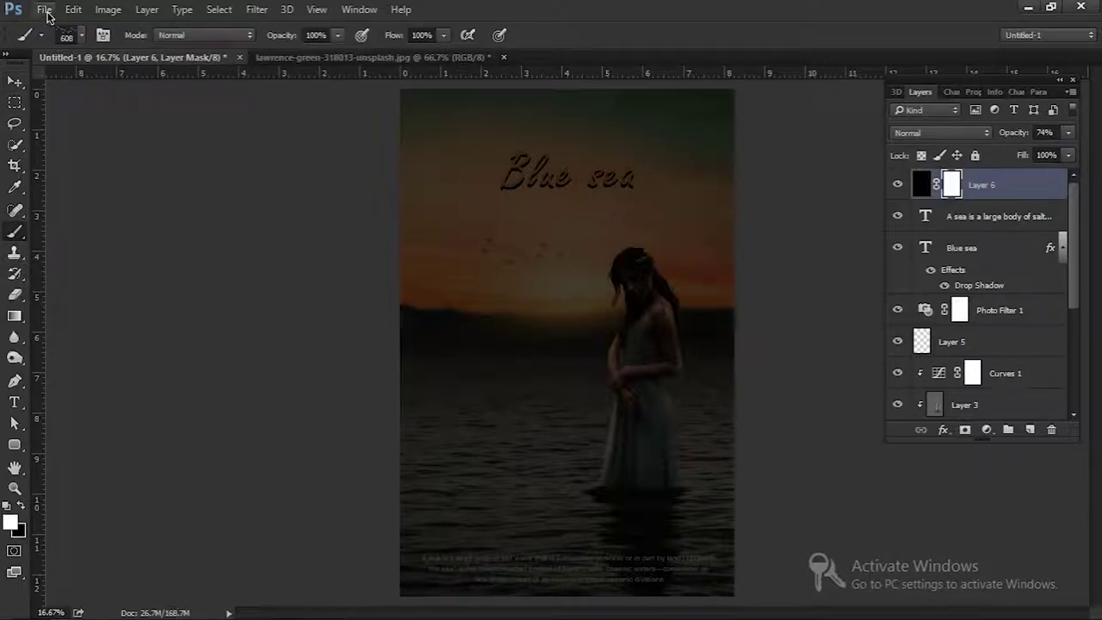
Paint the mask centre black with a large soft round brush, leaving an edge vignette
right_click(193, 352)
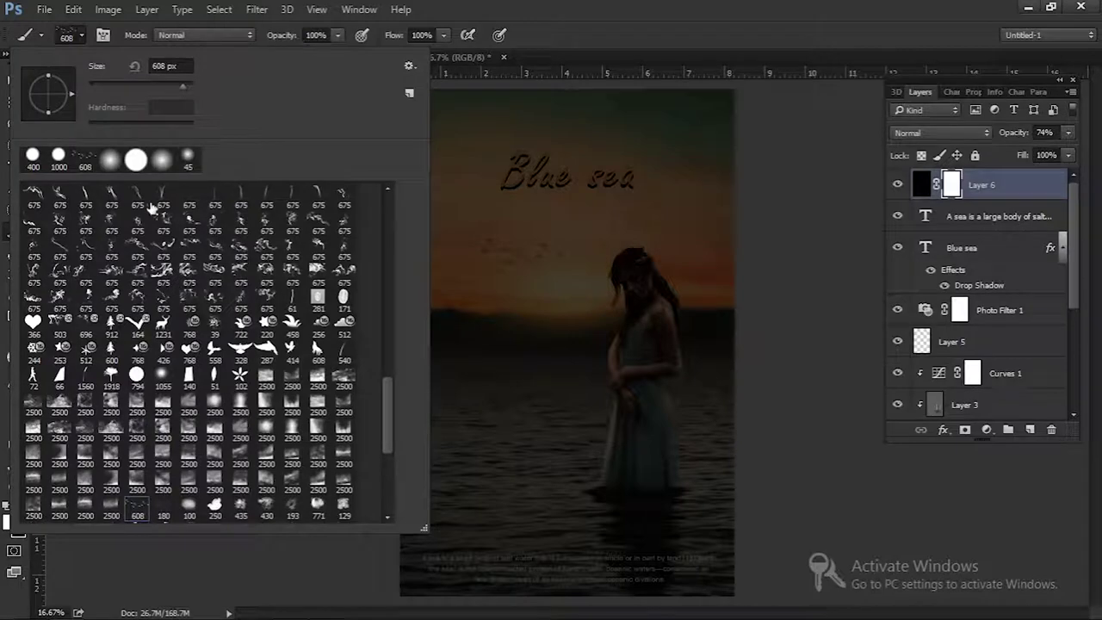
double_click(111, 160)
key("bracketright")
key("bracketright")
key("bracketright")
key("bracketright")
key("bracketright")
key("bracketright")
key("bracketright")
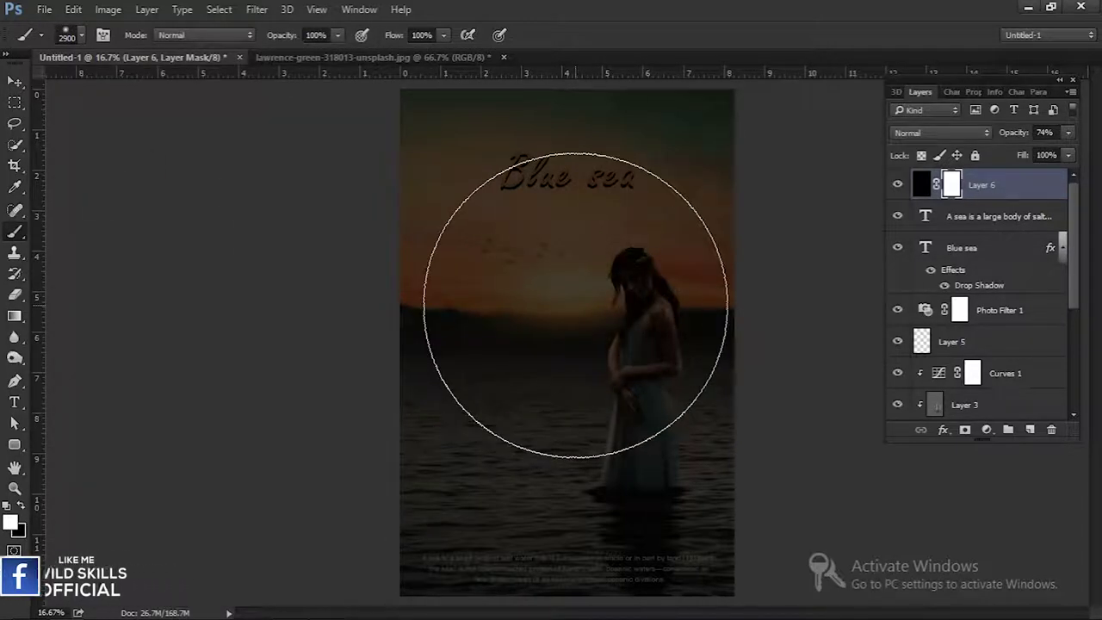
key("x")
left_click(576, 305)
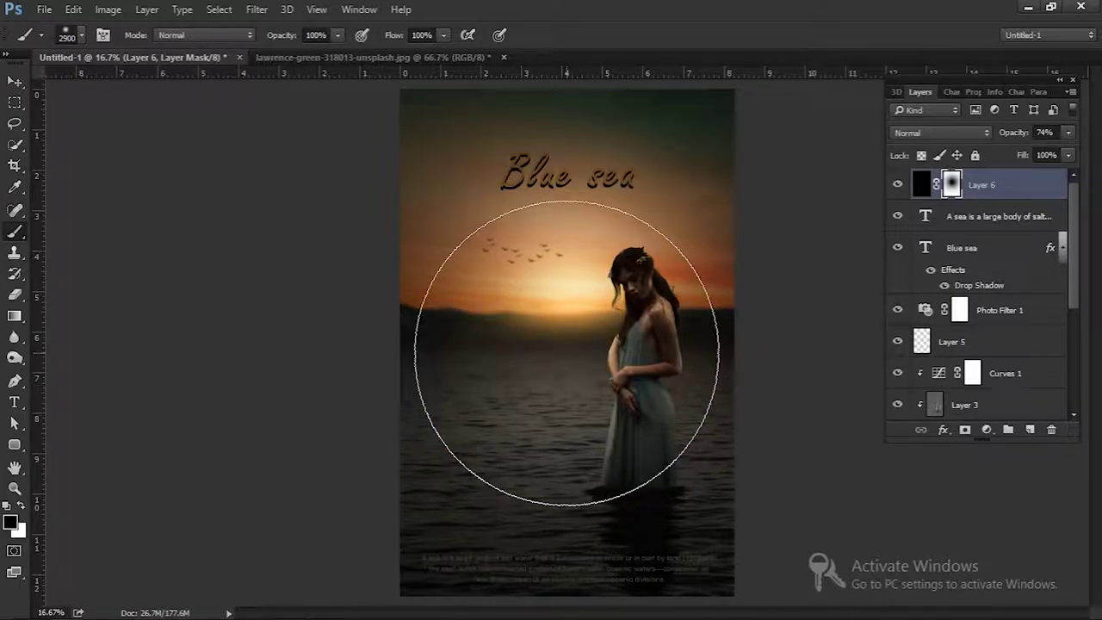
left_click(565, 330)
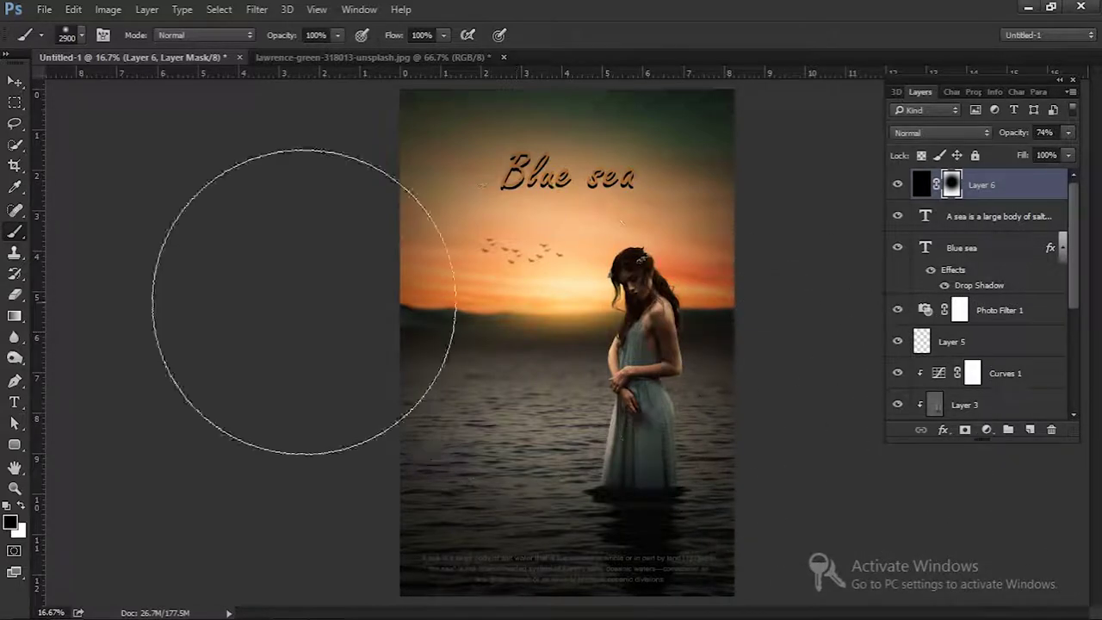
left_click(15, 82)
left_click(970, 225)
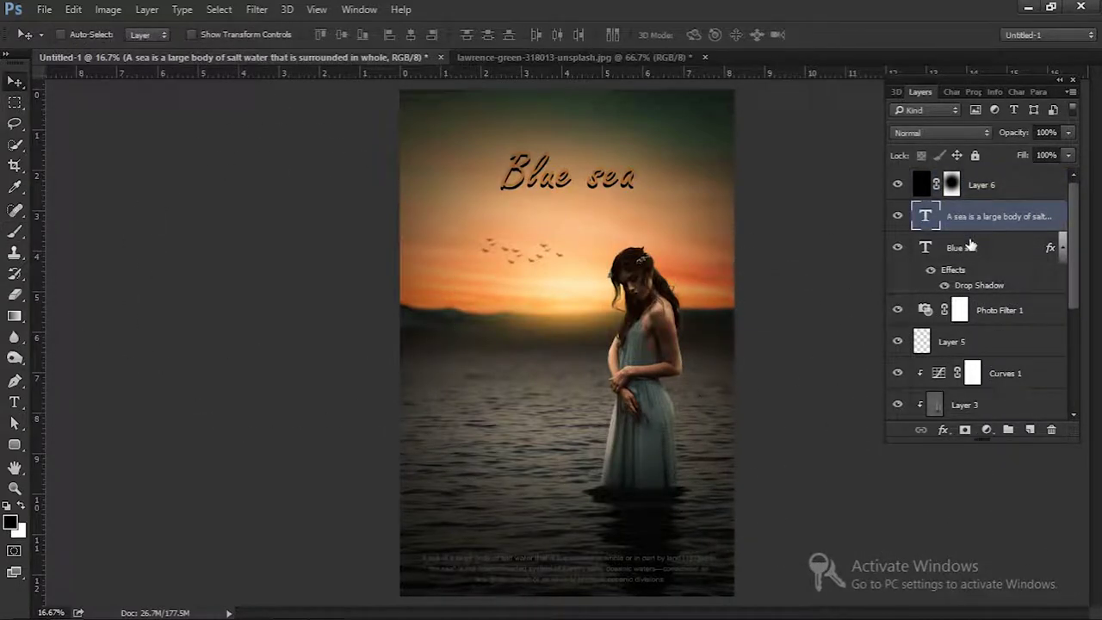
Move the Blue sea title and caption layers above the dark overlay
left_click(972, 249, "shift")
left_click_drag(967, 221, 971, 175)
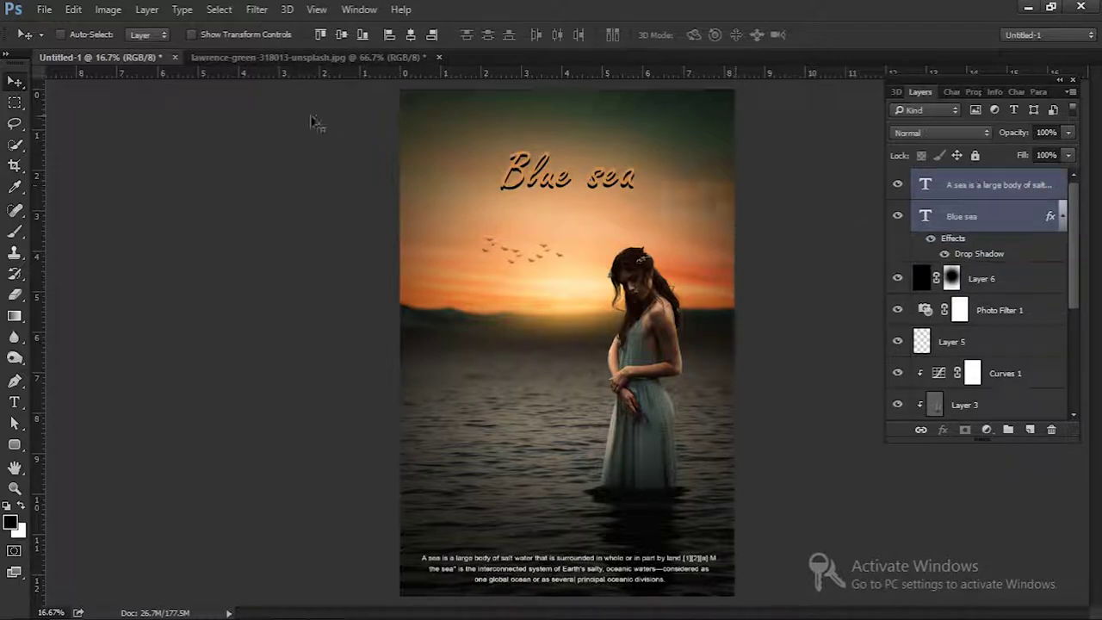
right_click(14, 87)
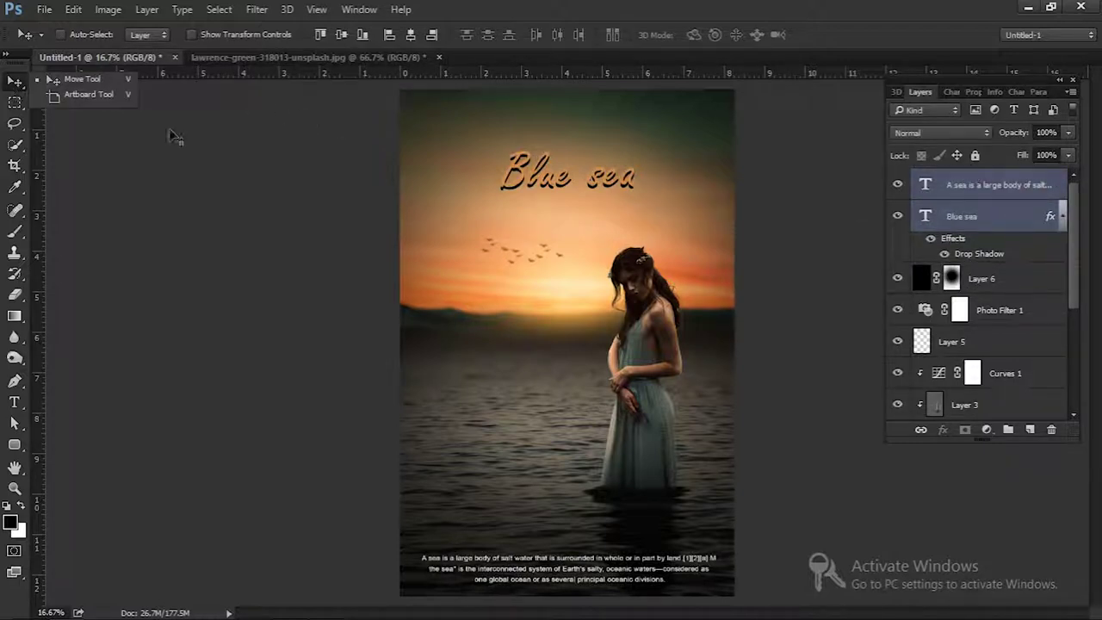
Set the Blue sea title text colour to white (#ffffff)
left_click(947, 239)
double_click(925, 216)
left_click(570, 34)
type("ffffff")
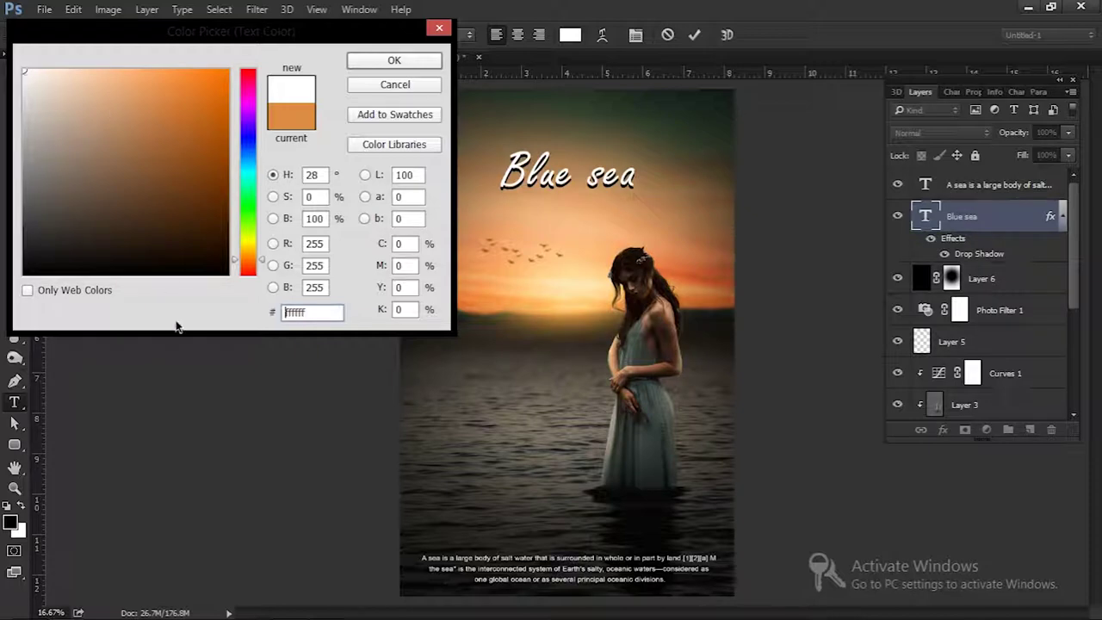
left_click(379, 62)
left_click(14, 82)
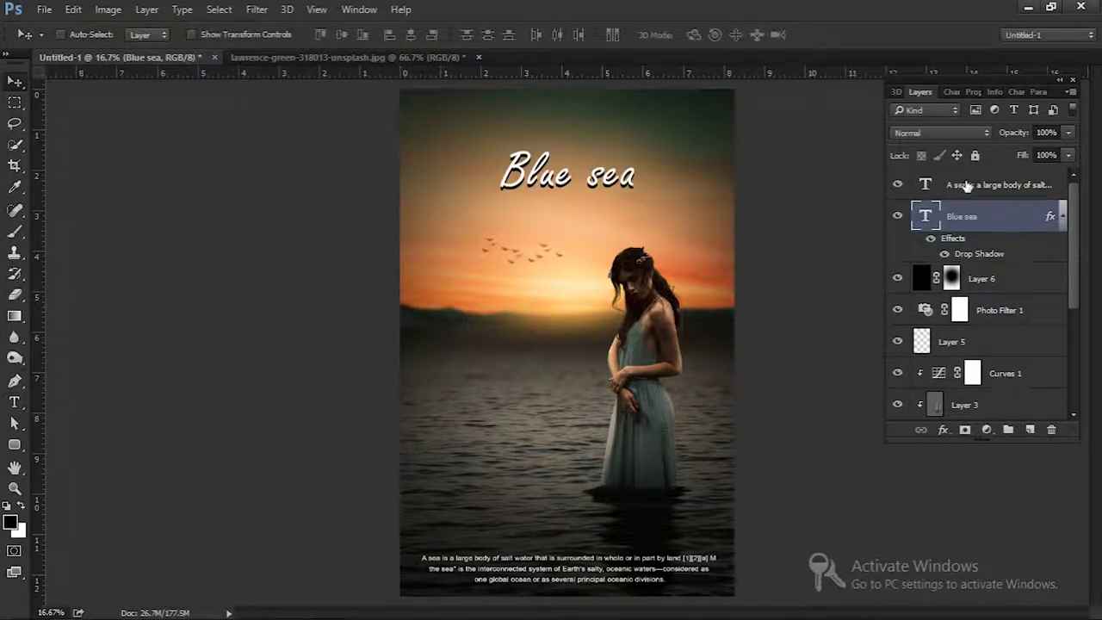
Shrink the caption paragraph to 10.61 pt with 14 pt leading
left_click(936, 190)
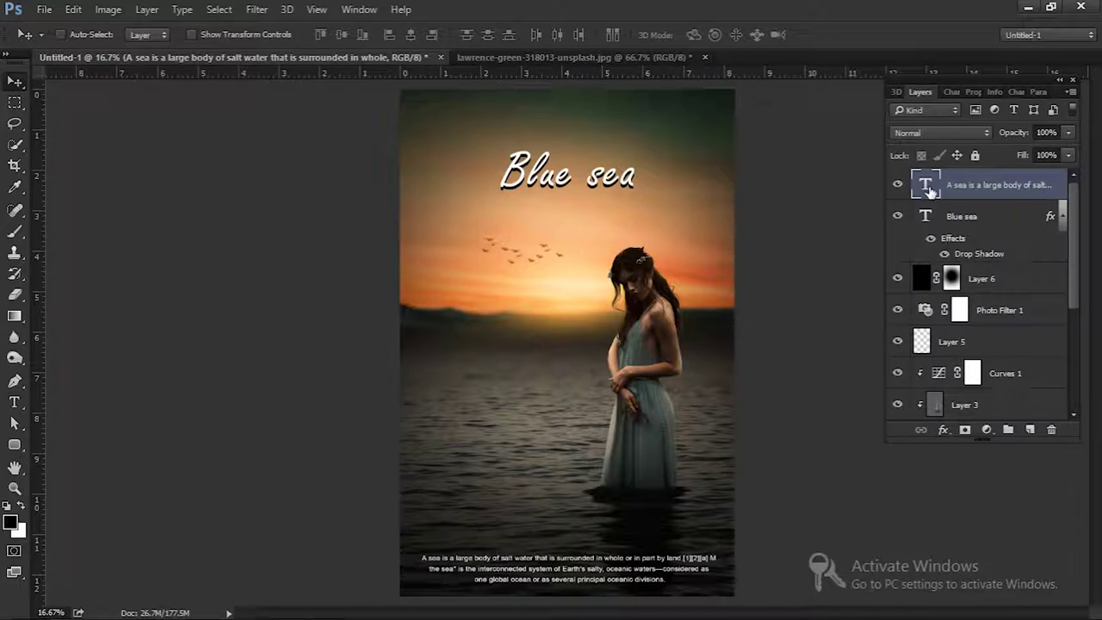
double_click(922, 191)
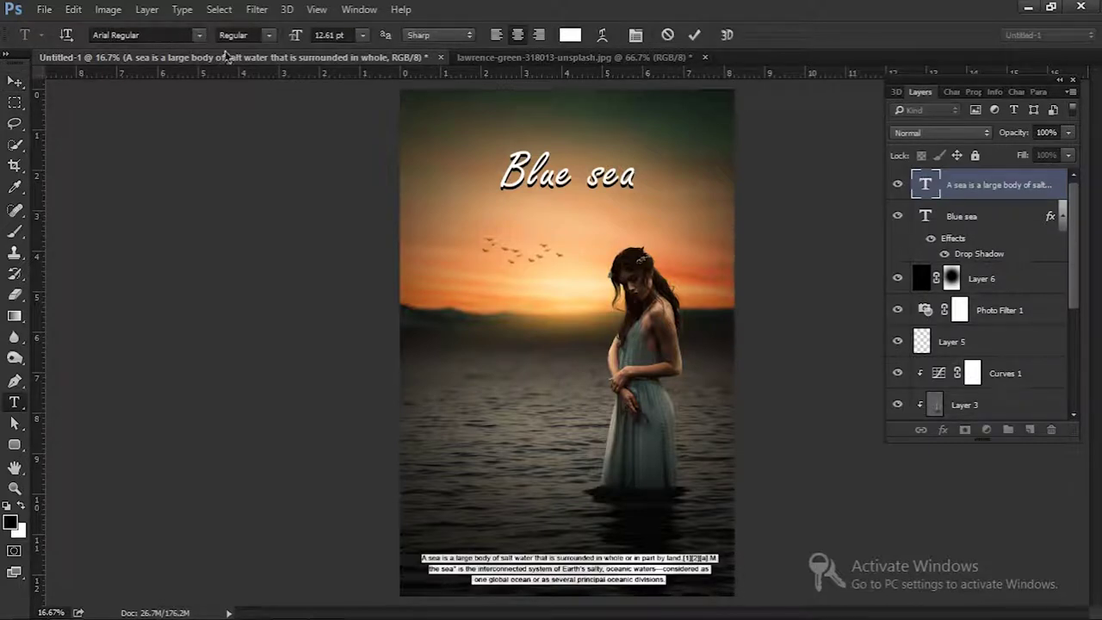
left_click_drag(297, 41, 297, 45)
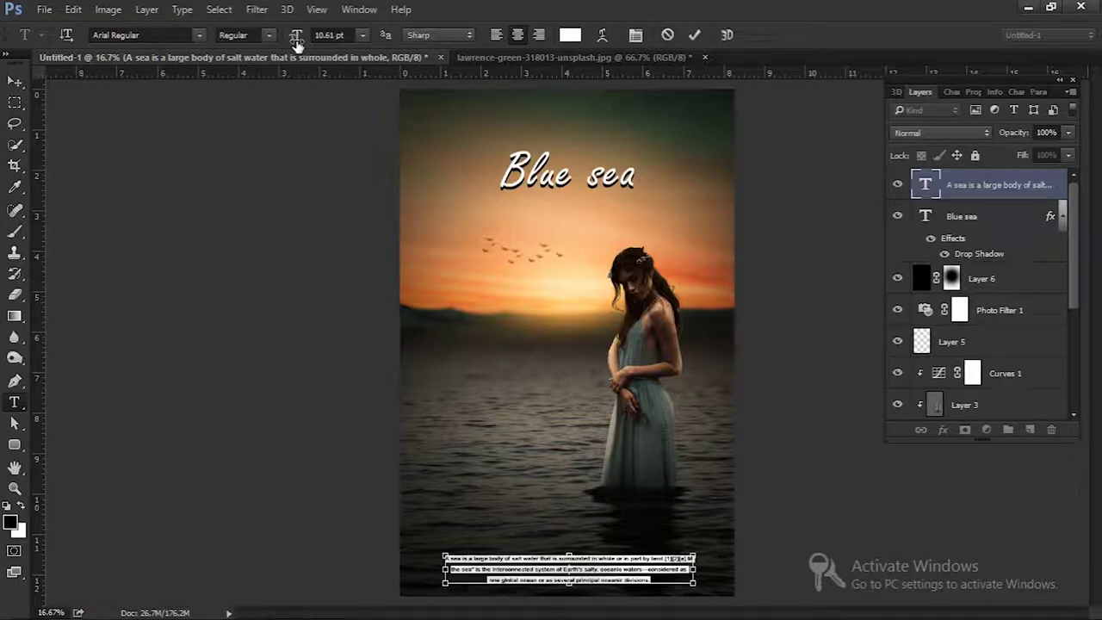
left_click(635, 34)
mouse_move(990, 154)
left_mouse_down()
mouse_move(982, 142)
mouse_move(853, 152)
left_mouse_up()
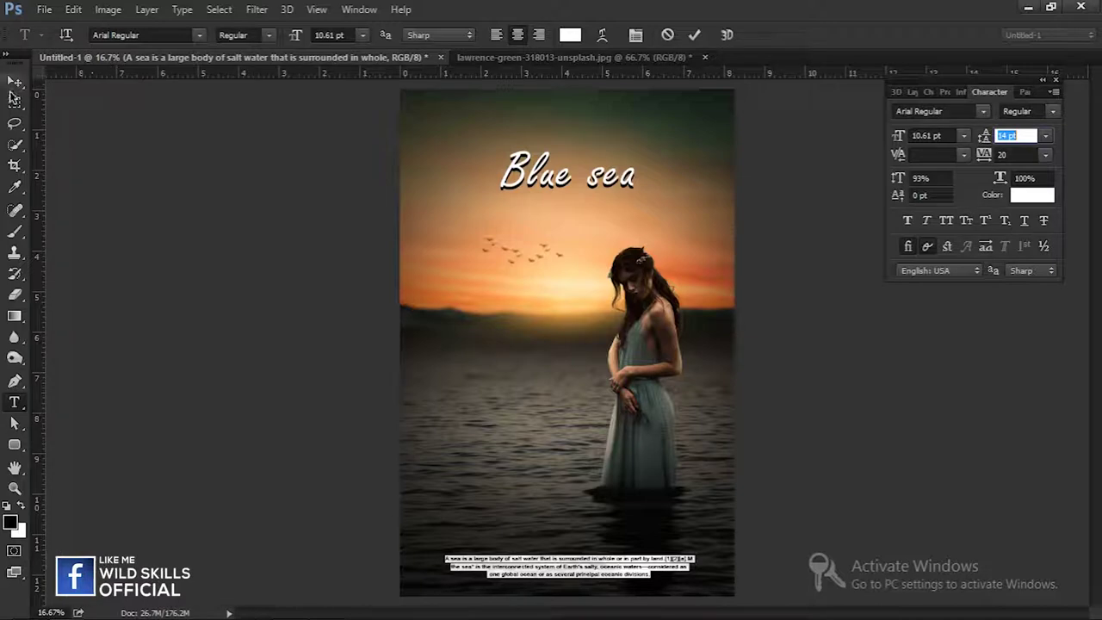
left_click(15, 80)
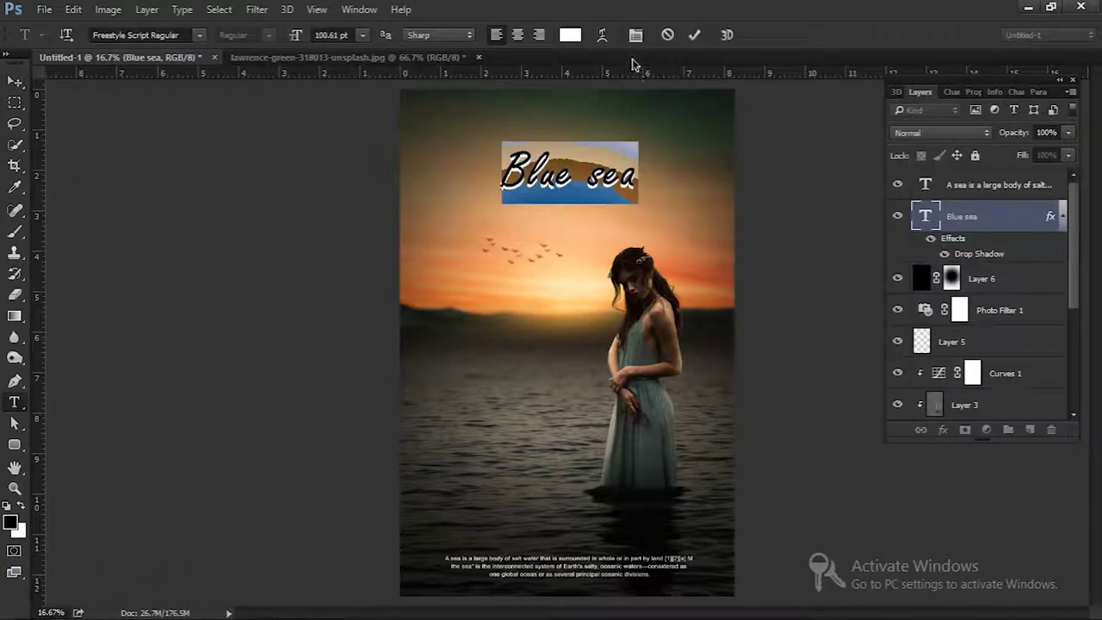
left_click(570, 35)
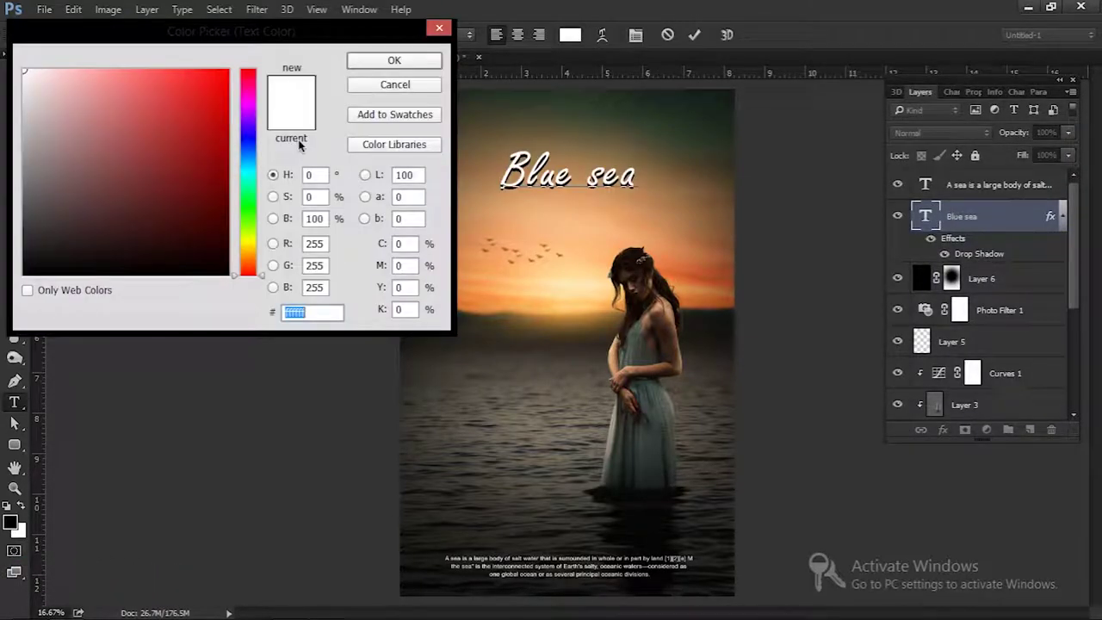
Recolour the Blue sea title from white to a pale cream
left_click(27, 139)
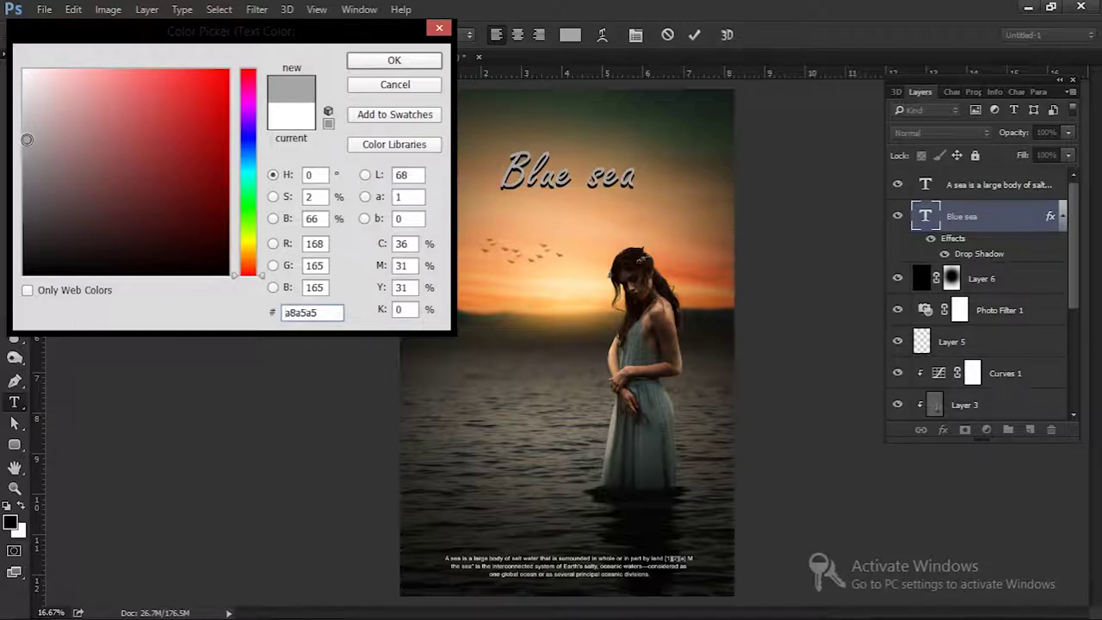
left_click(250, 240)
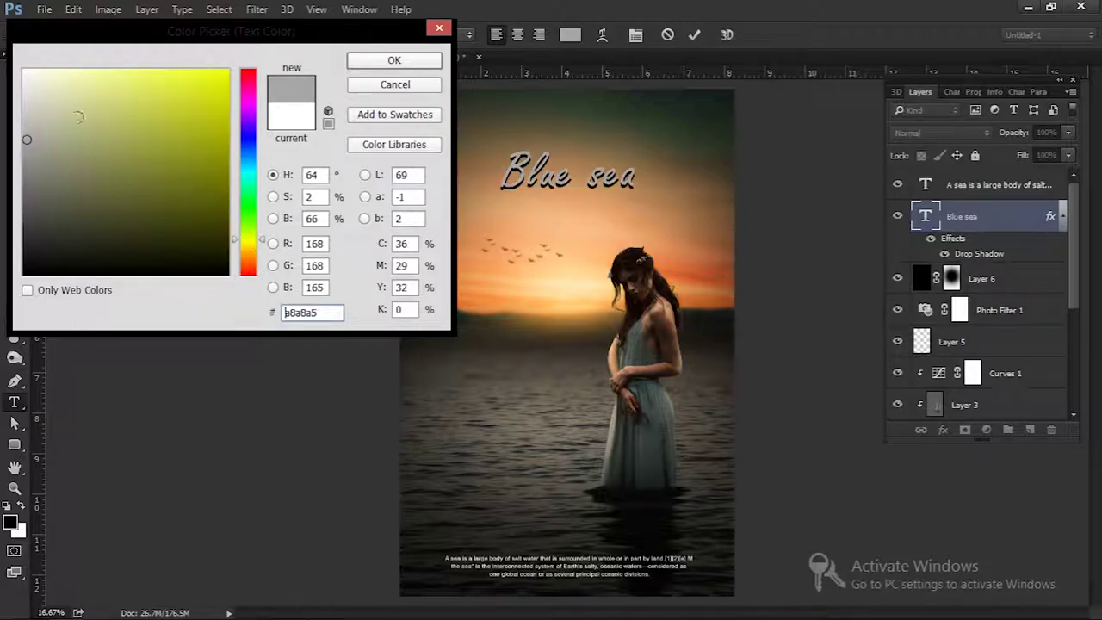
left_click(253, 245)
left_click_drag(83, 87, 56, 89)
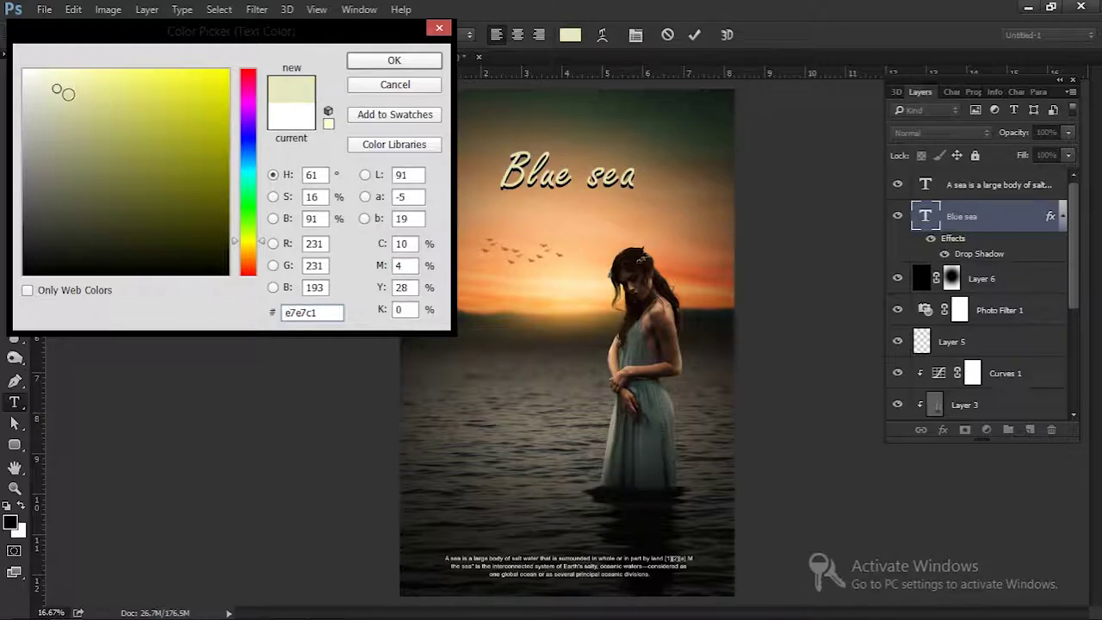
mouse_move(76, 94)
left_mouse_down()
mouse_move(87, 83)
mouse_move(64, 81)
left_mouse_up()
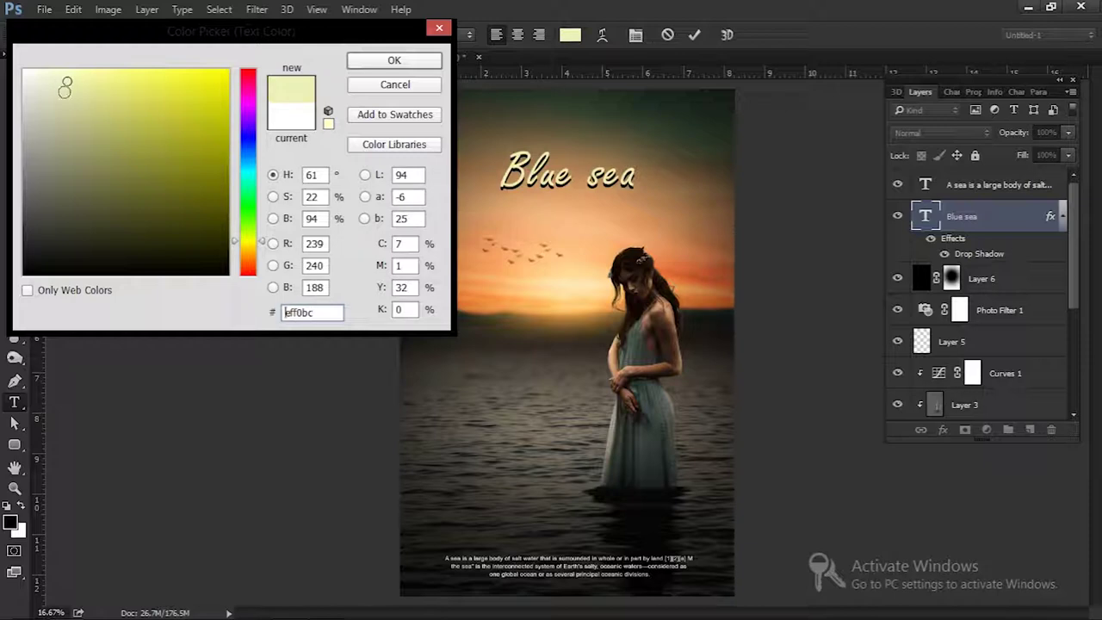
left_click(394, 62)
left_click(14, 81)
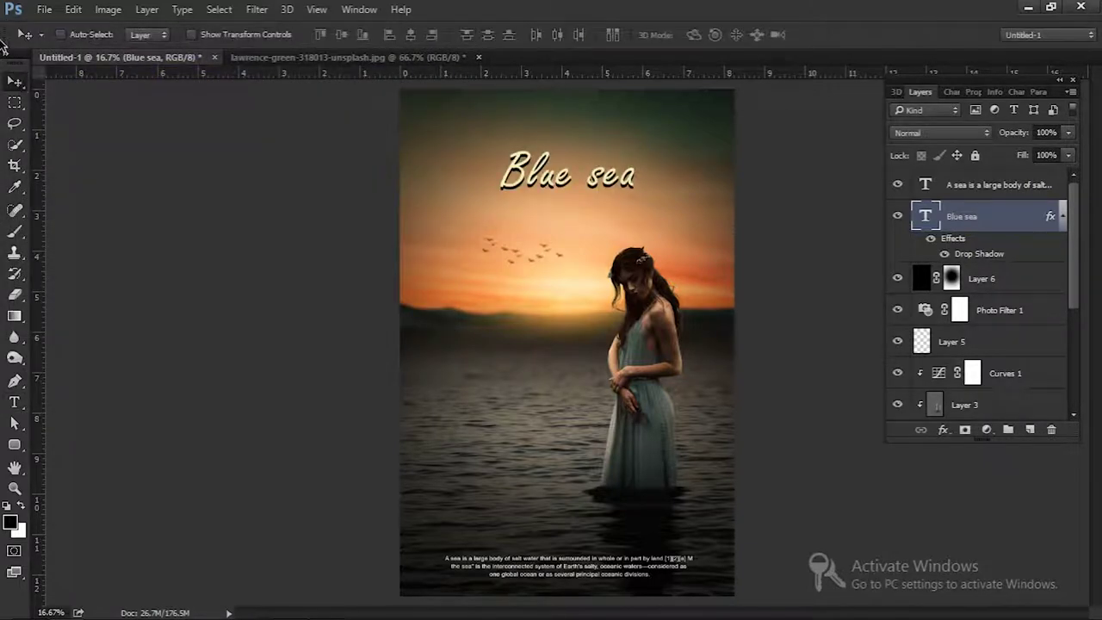
Colour the bottom caption paragraph pale yellow (#e6d482)
left_click(920, 189)
double_click(920, 189)
left_click(570, 34)
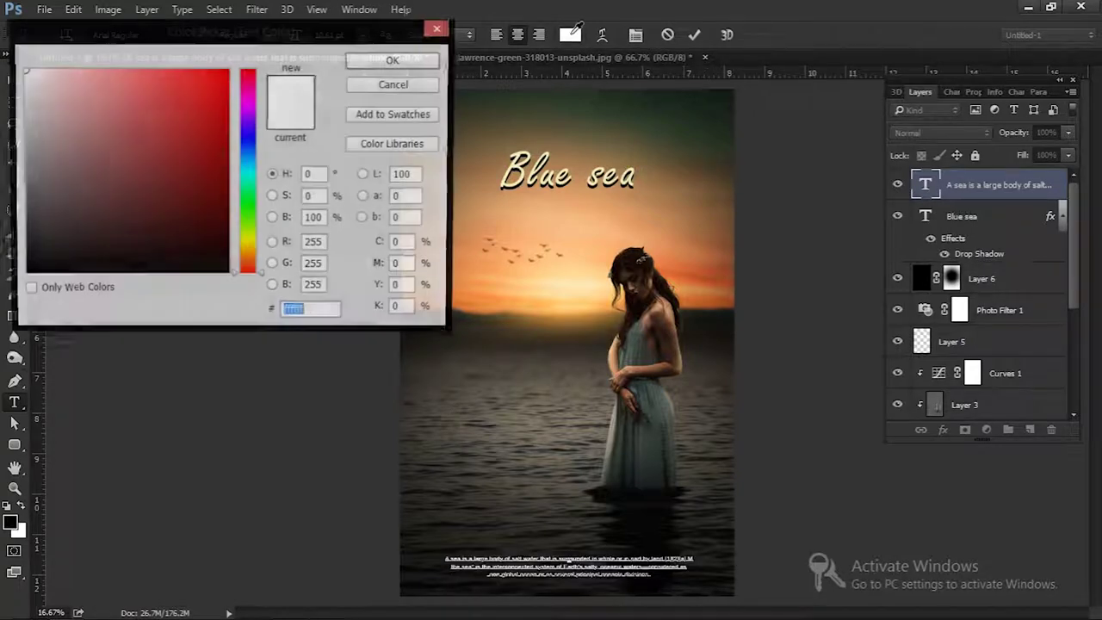
left_click(247, 247)
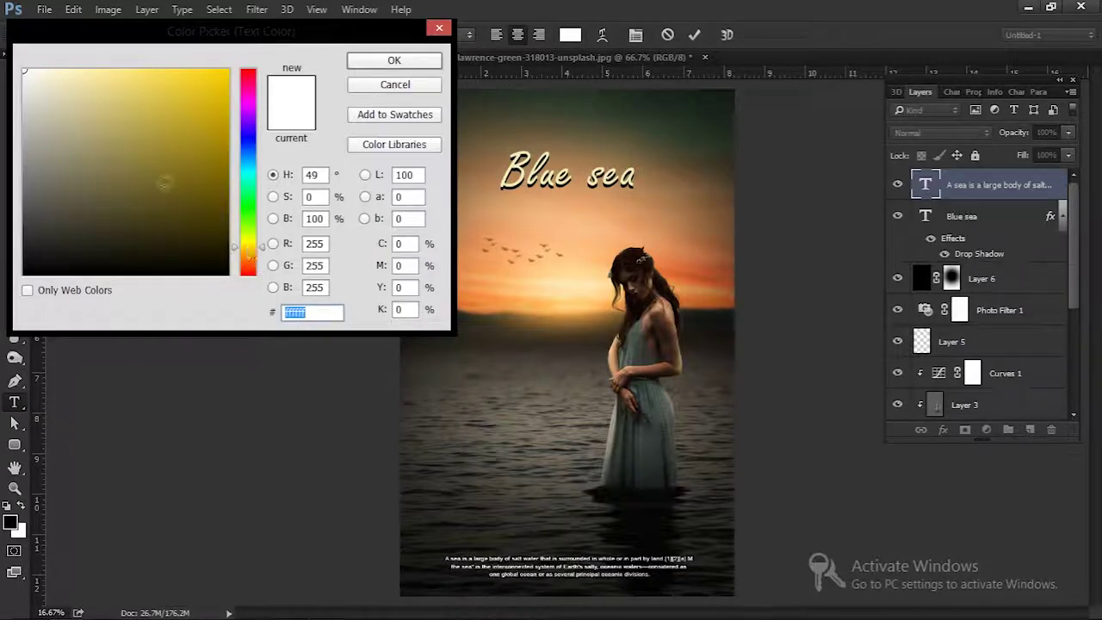
left_click(113, 90)
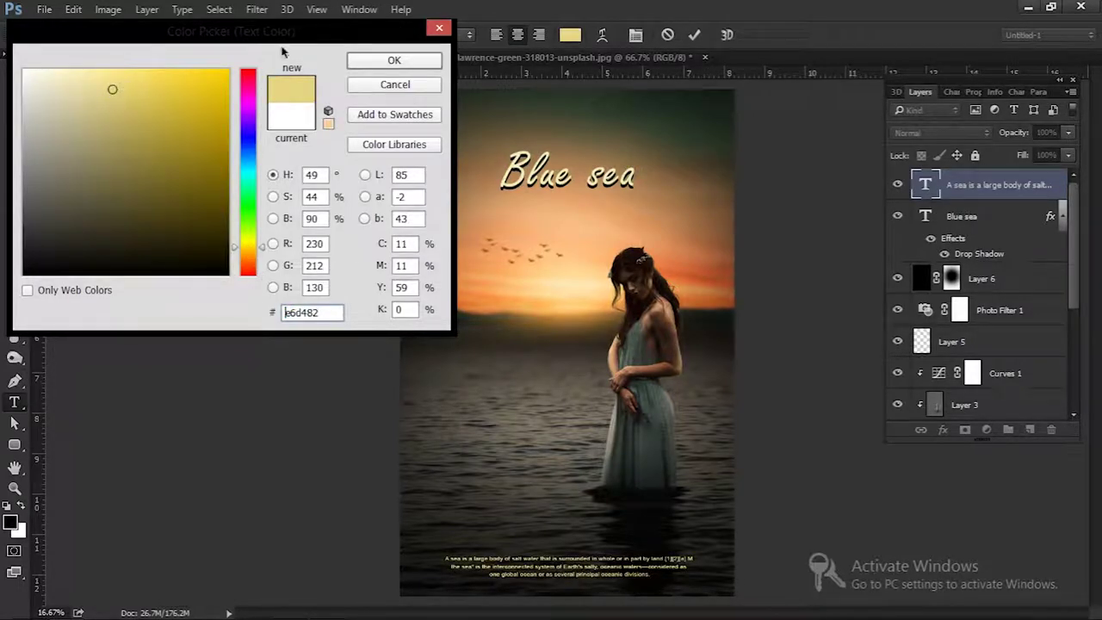
left_click(394, 60)
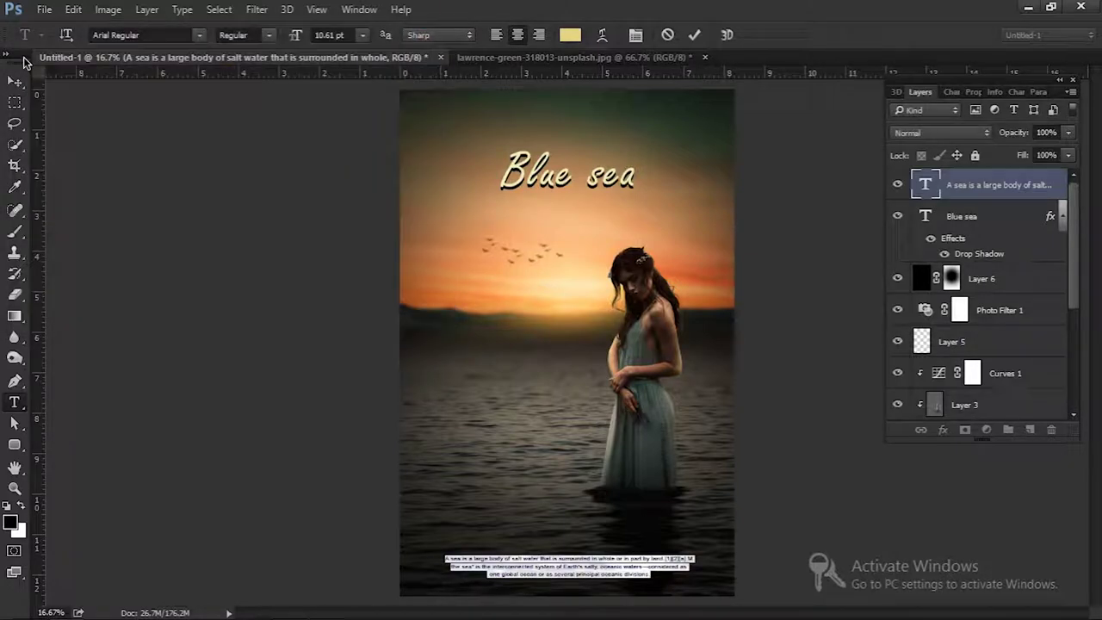
left_click(15, 80)
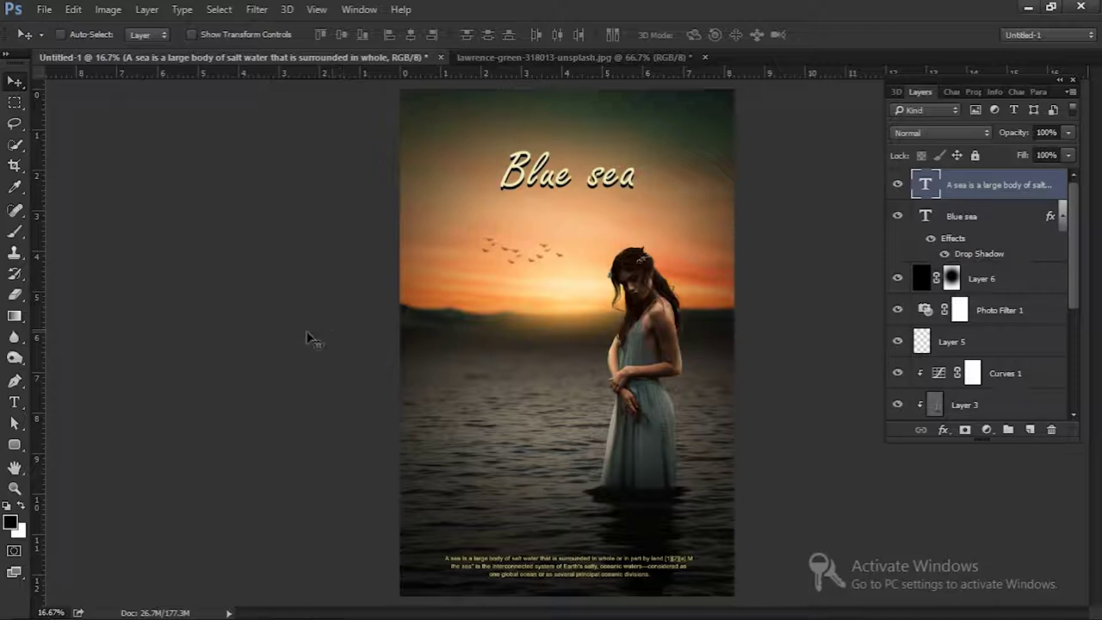
left_click(16, 403)
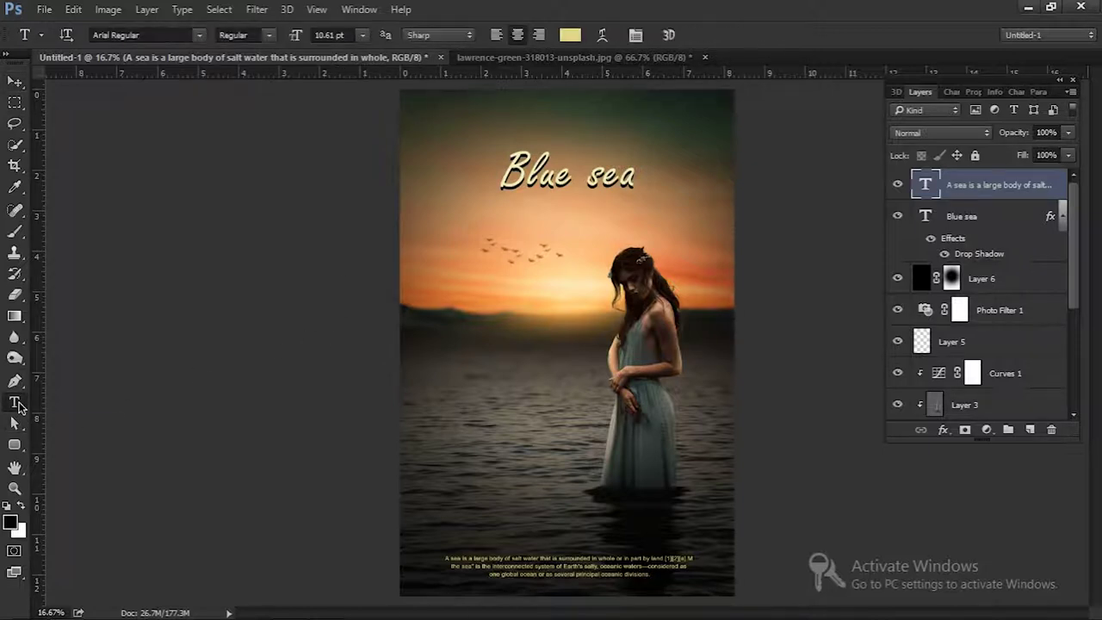
Add a 'COMING SOON' text line centred just above the caption
left_click(435, 339)
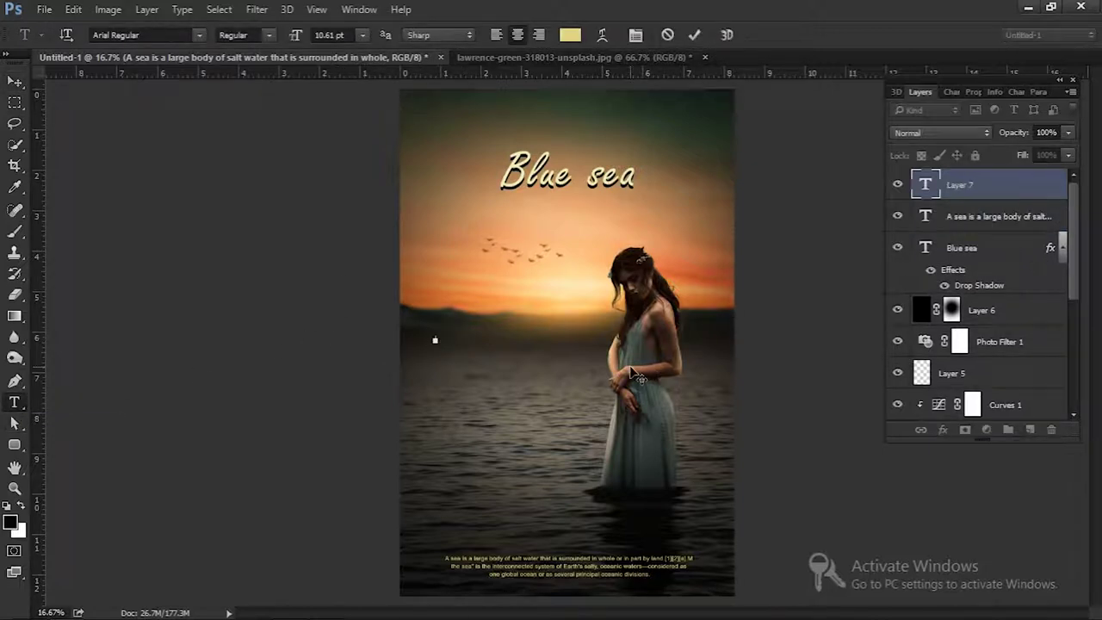
type("CO")
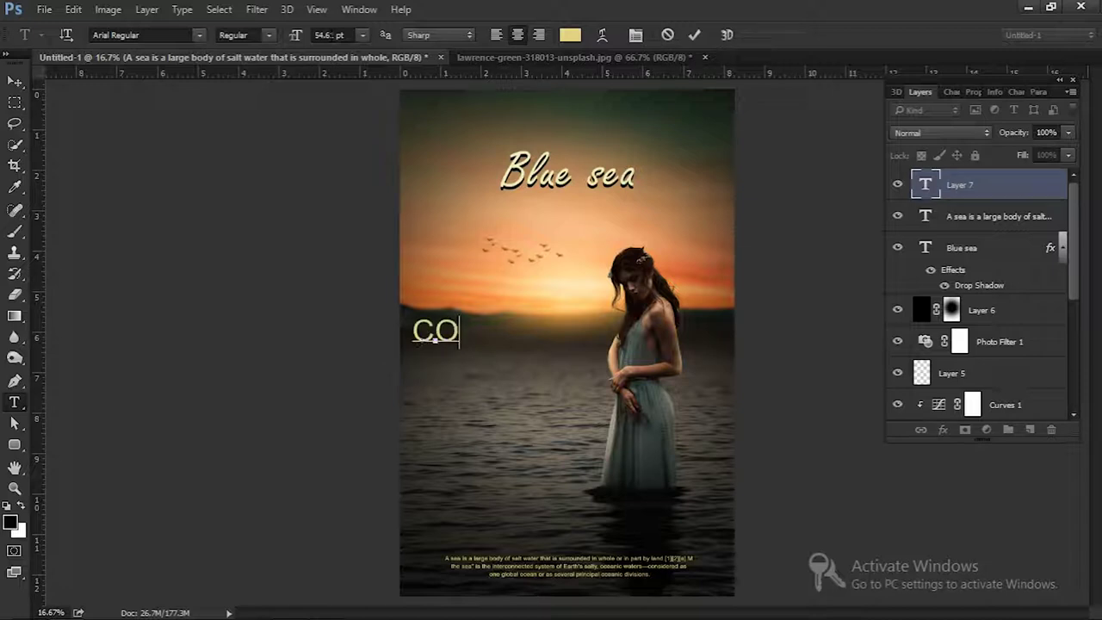
type("M")
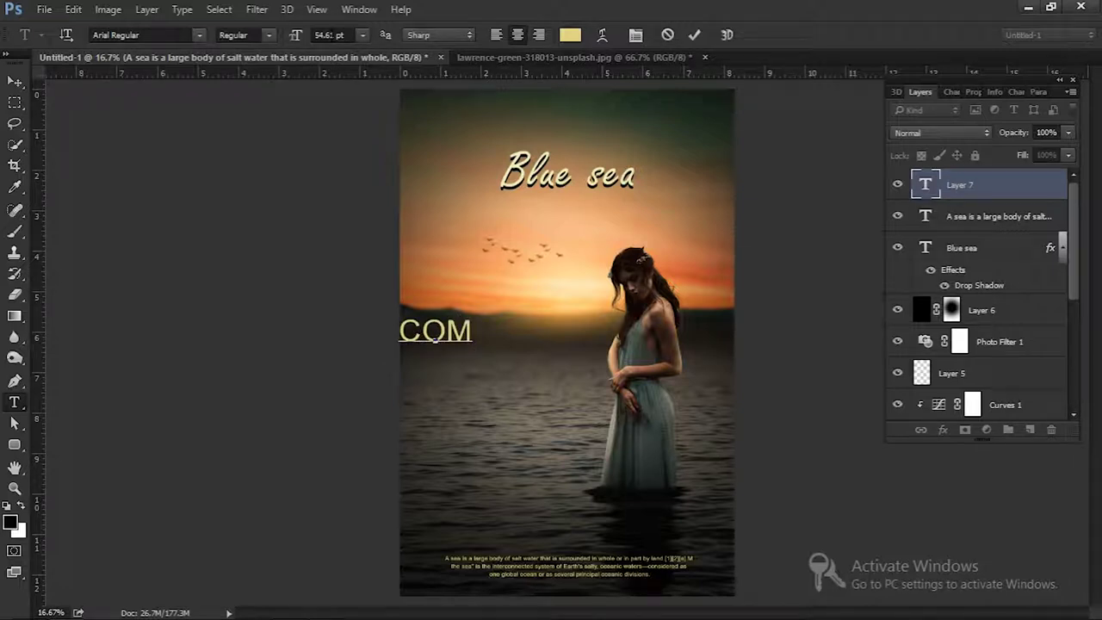
type("ING SOON")
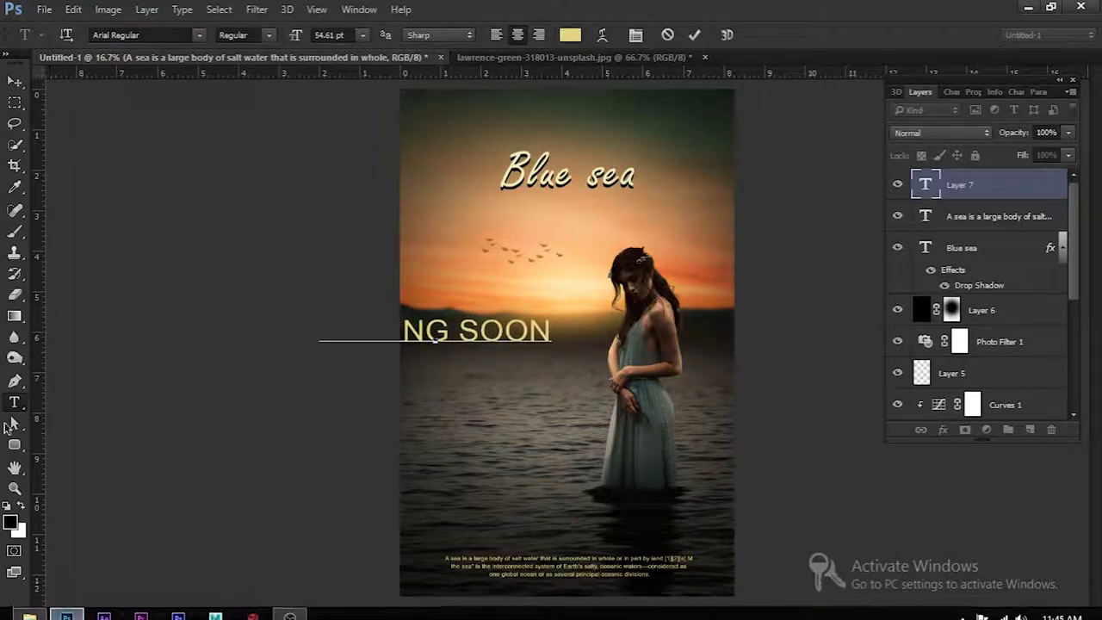
left_click(15, 81)
mouse_move(508, 430)
left_mouse_down()
mouse_move(628, 603)
mouse_move(540, 404)
left_mouse_up()
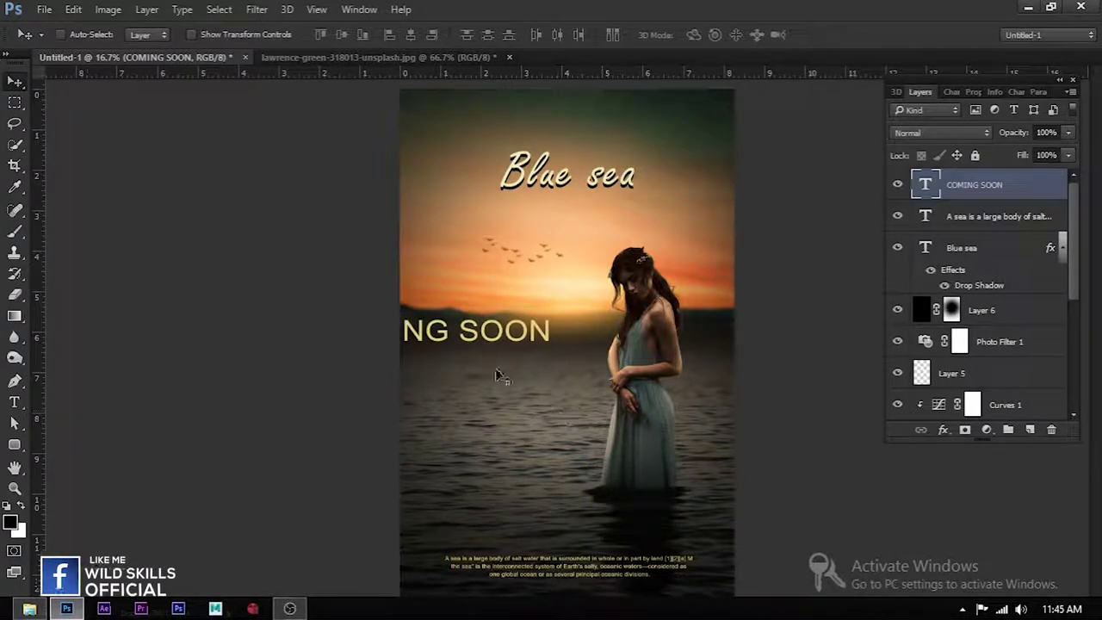
mouse_move(448, 359)
left_mouse_down()
mouse_move(570, 435)
mouse_move(582, 551)
left_mouse_up()
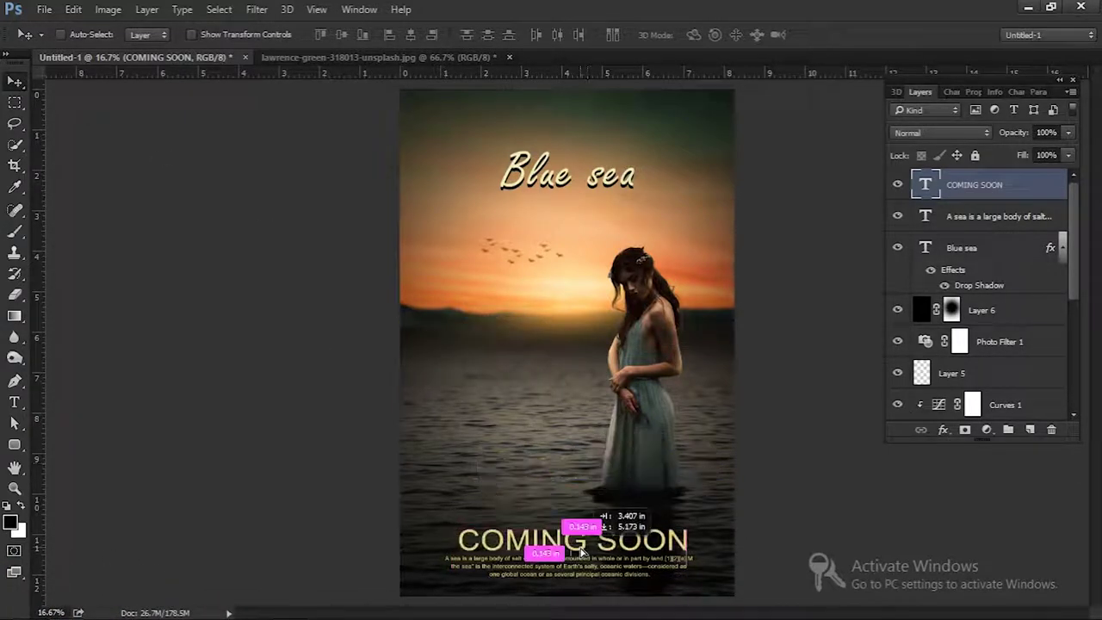
key("shift+Up")
key("shift+Up")
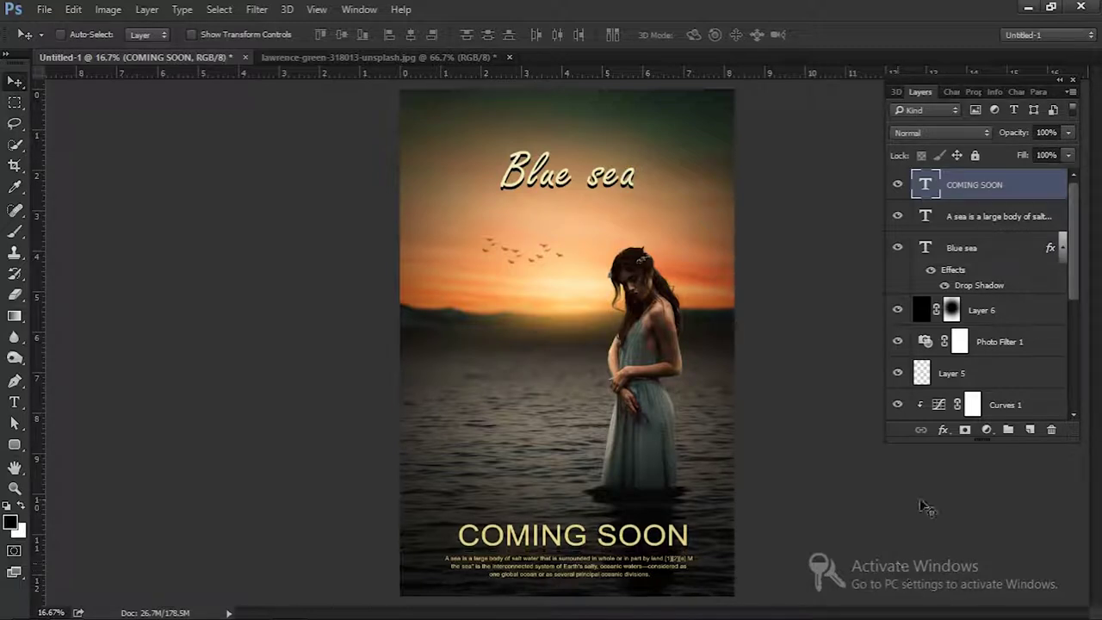
Tighten the COMING SOON letter tracking to -60
double_click(927, 186)
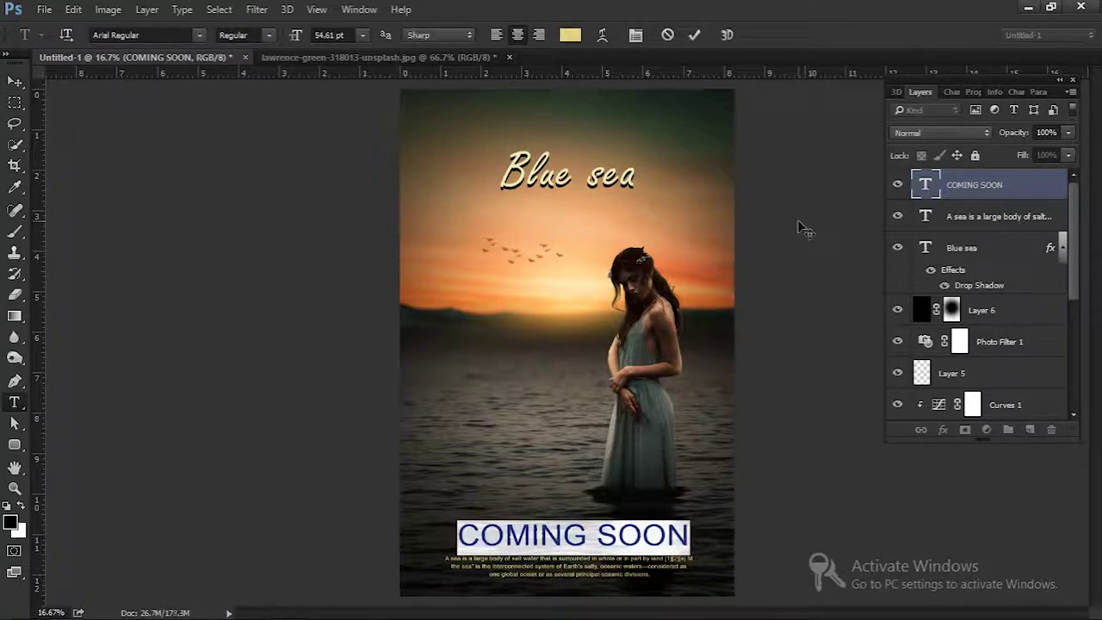
key("ctrl+t")
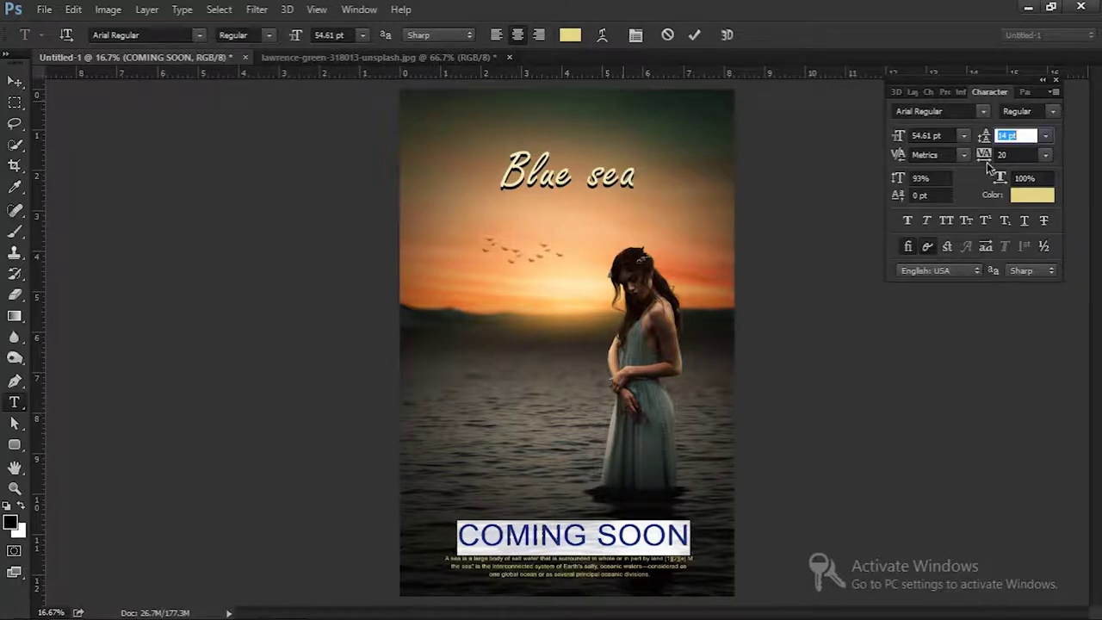
left_click_drag(984, 164, 980, 163)
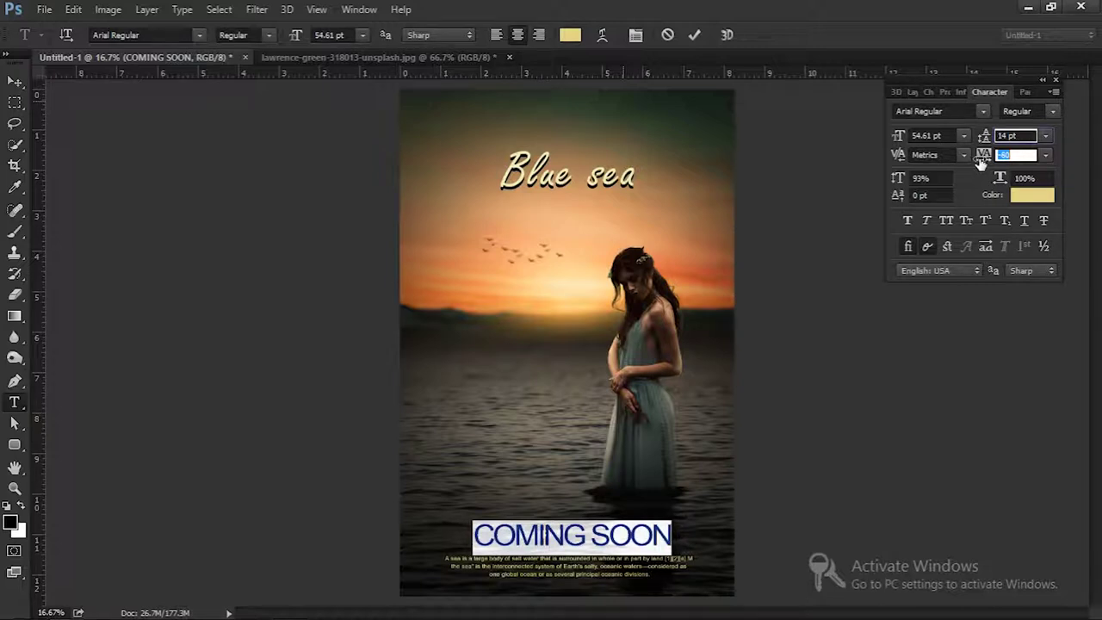
left_click_drag(981, 164, 979, 164)
left_click(13, 84)
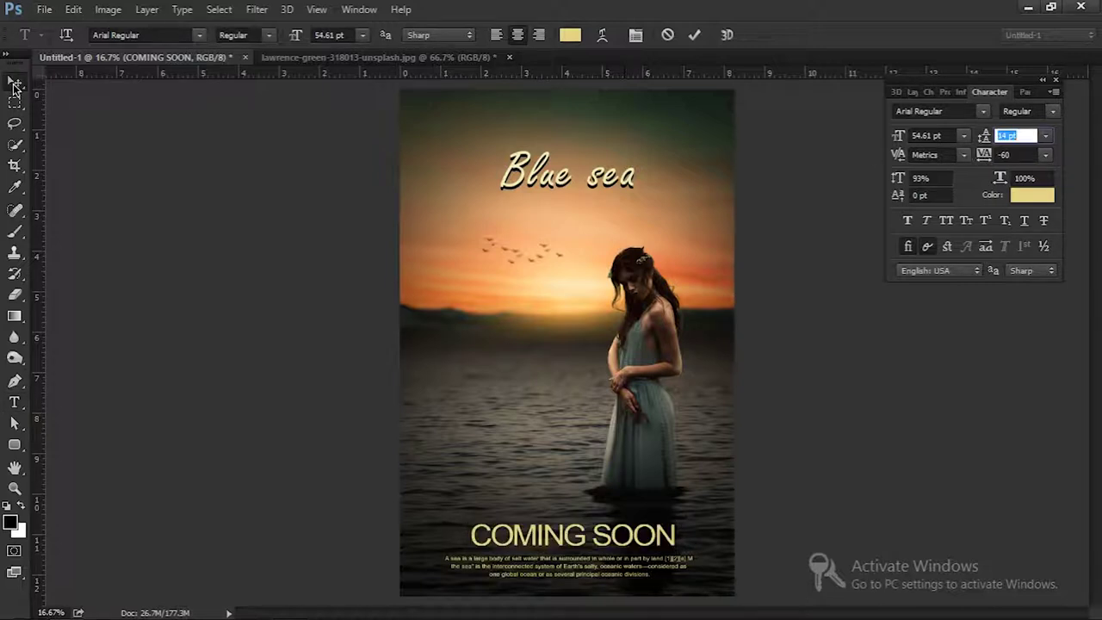
left_click(14, 84)
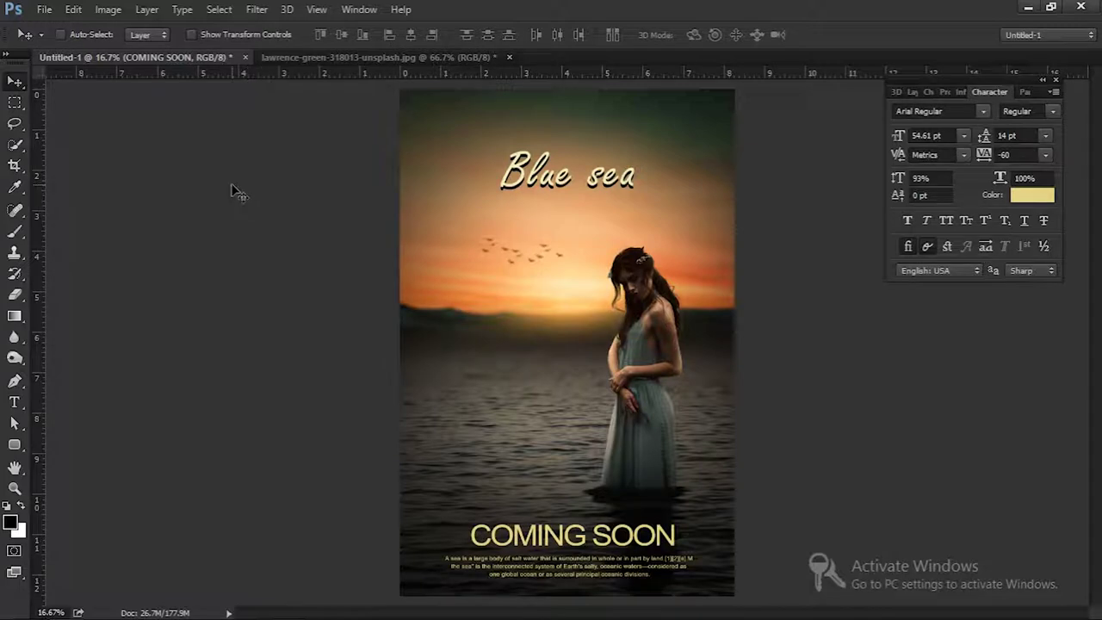